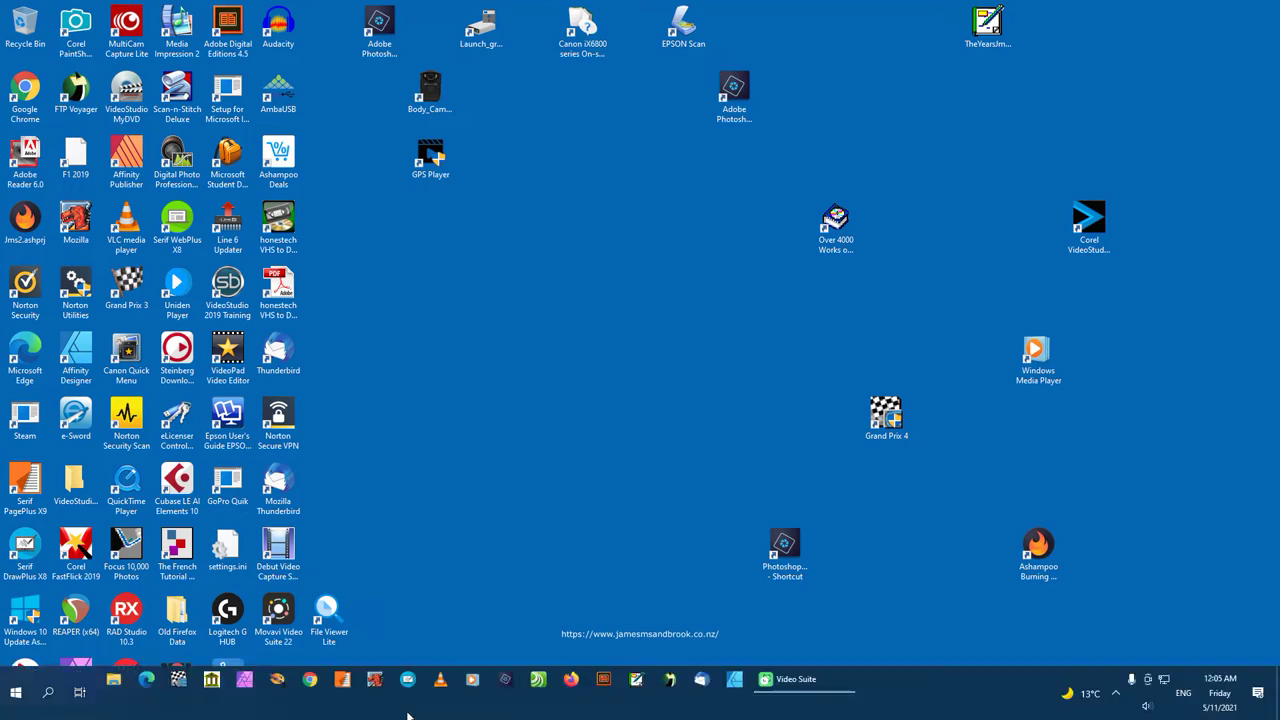
Launch DrawPlus X8, dismiss the registration offer, and open ThereUR.dpp from recent documents
{"action": "left_click", "coordinate": [409, 682]}
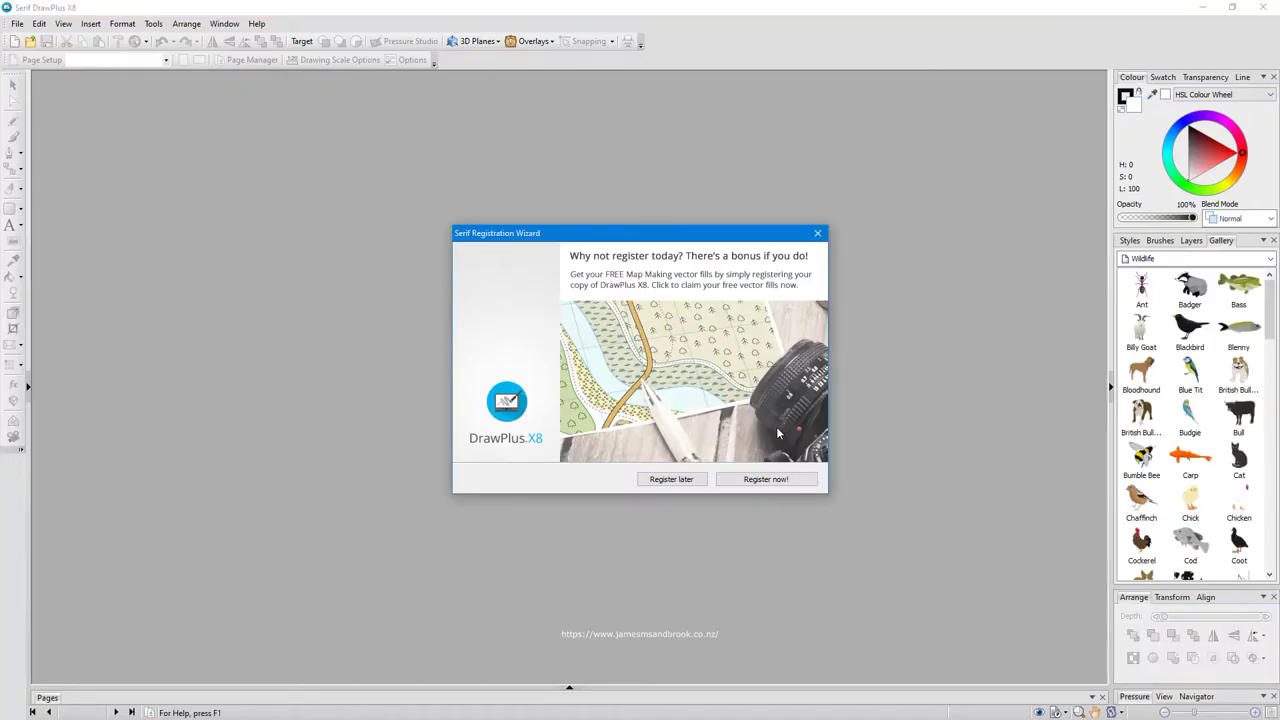
{"action": "left_click", "coordinate": [817, 234]}
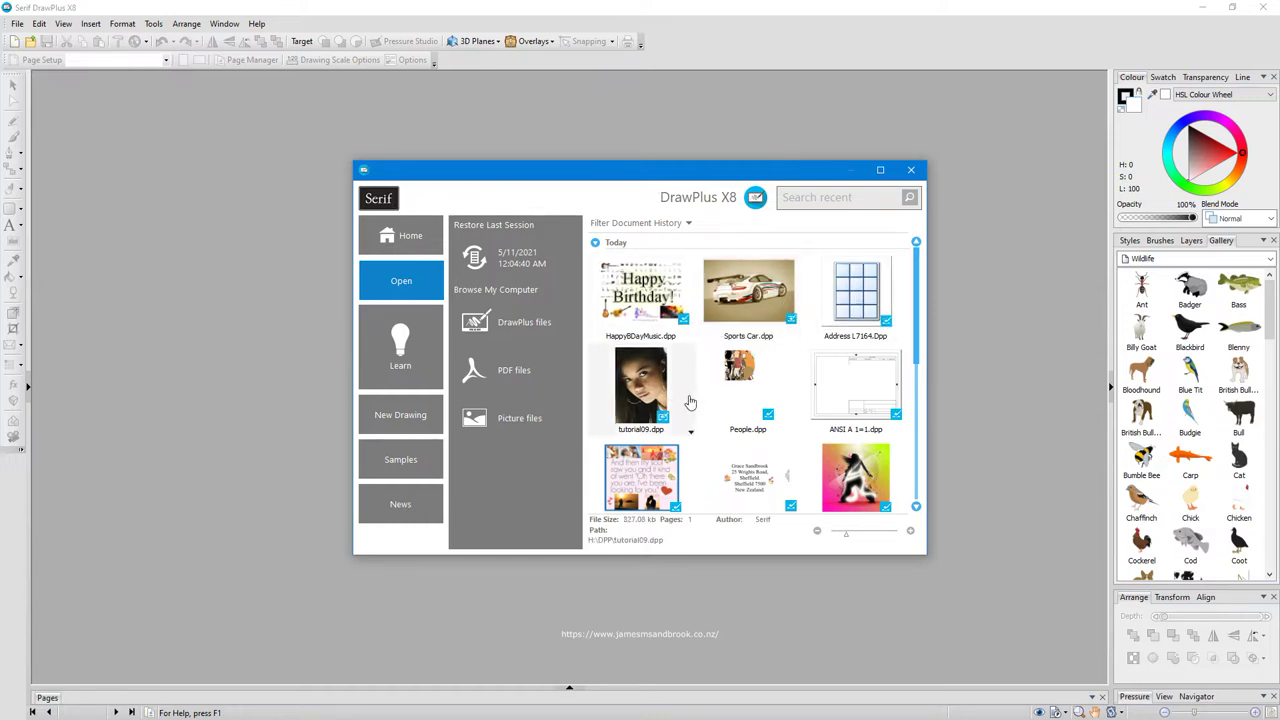
{"action": "scroll", "coordinate": [700, 403], "scroll_direction": "down", "scroll_amount": 2}
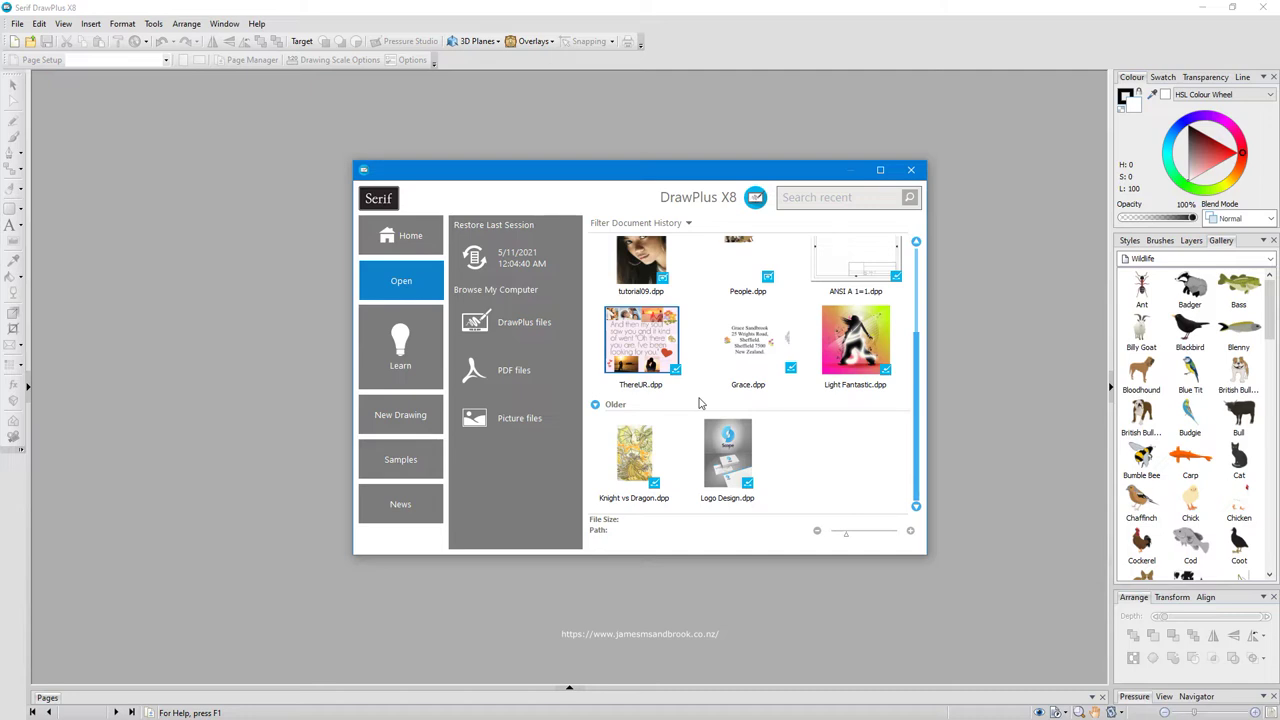
{"action": "left_click", "coordinate": [633, 325]}
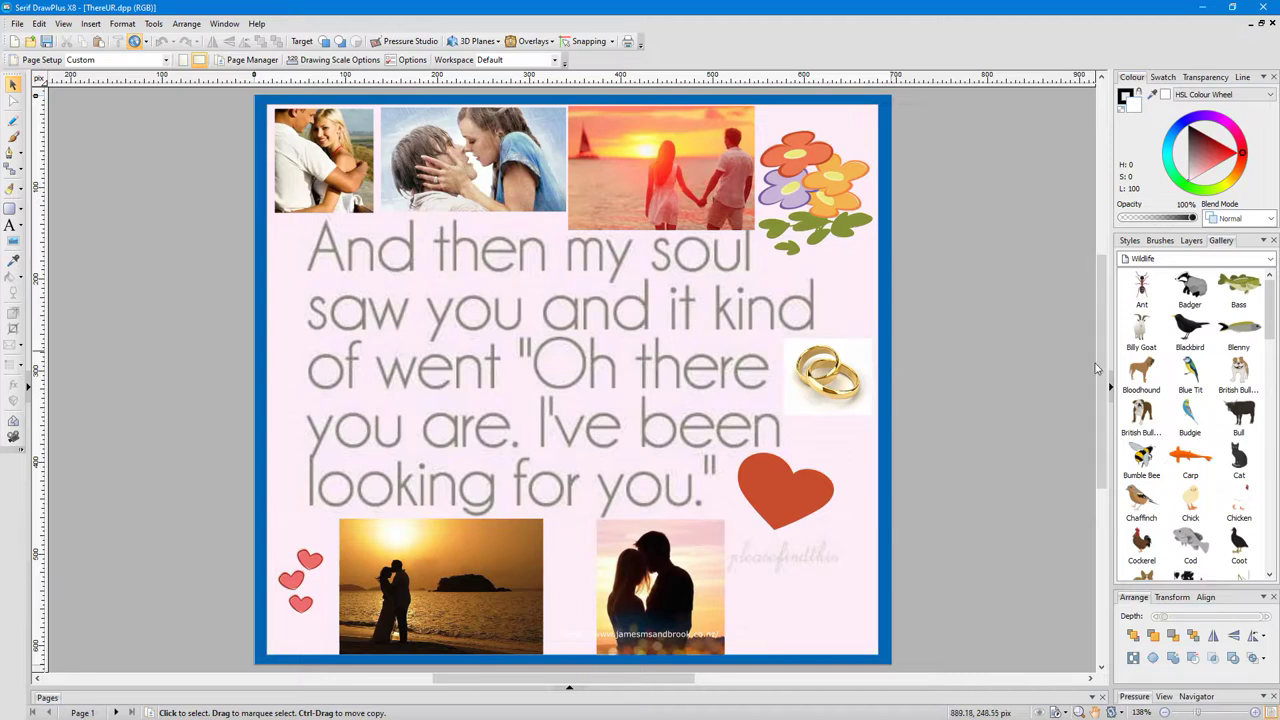
Place the Thrush from the Wildlife gallery on the red heart and deselect it
{"action": "left_click_drag", "start_coordinate": [1268, 310], "coordinate": [1266, 530]}
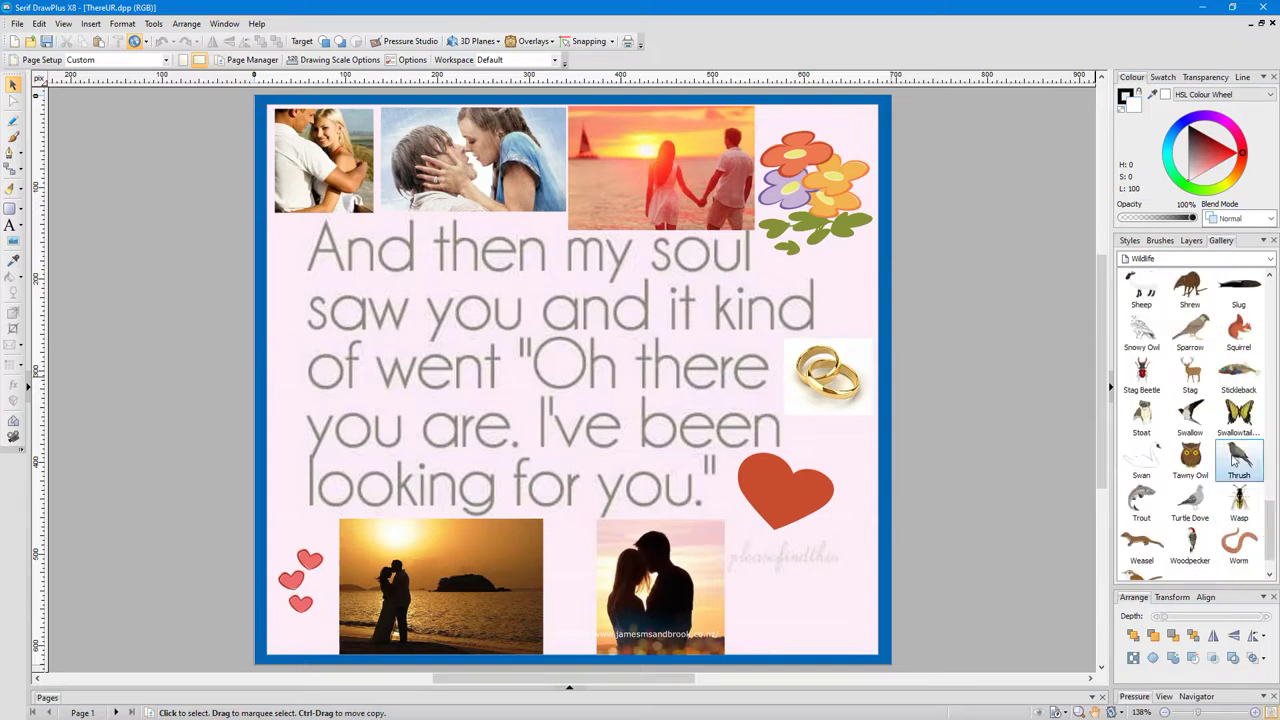
{"action": "left_click_drag", "start_coordinate": [1238, 458], "coordinate": [809, 453]}
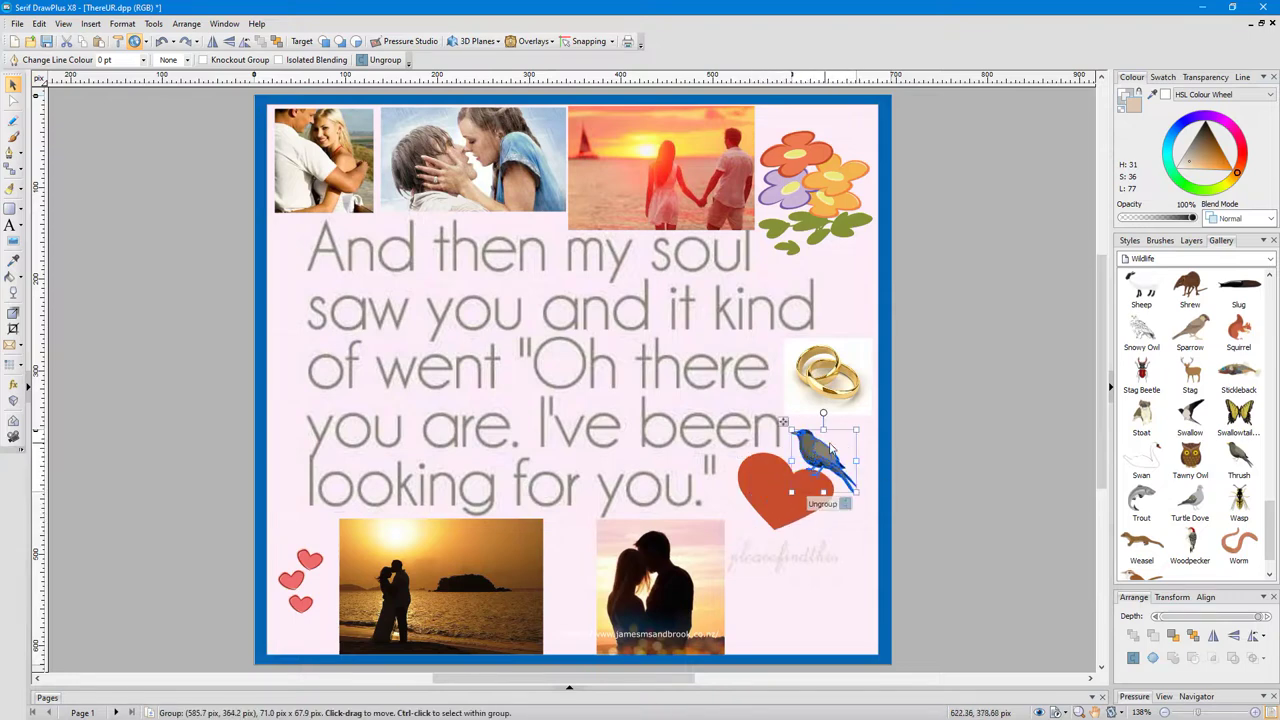
{"action": "left_click", "coordinate": [853, 562]}
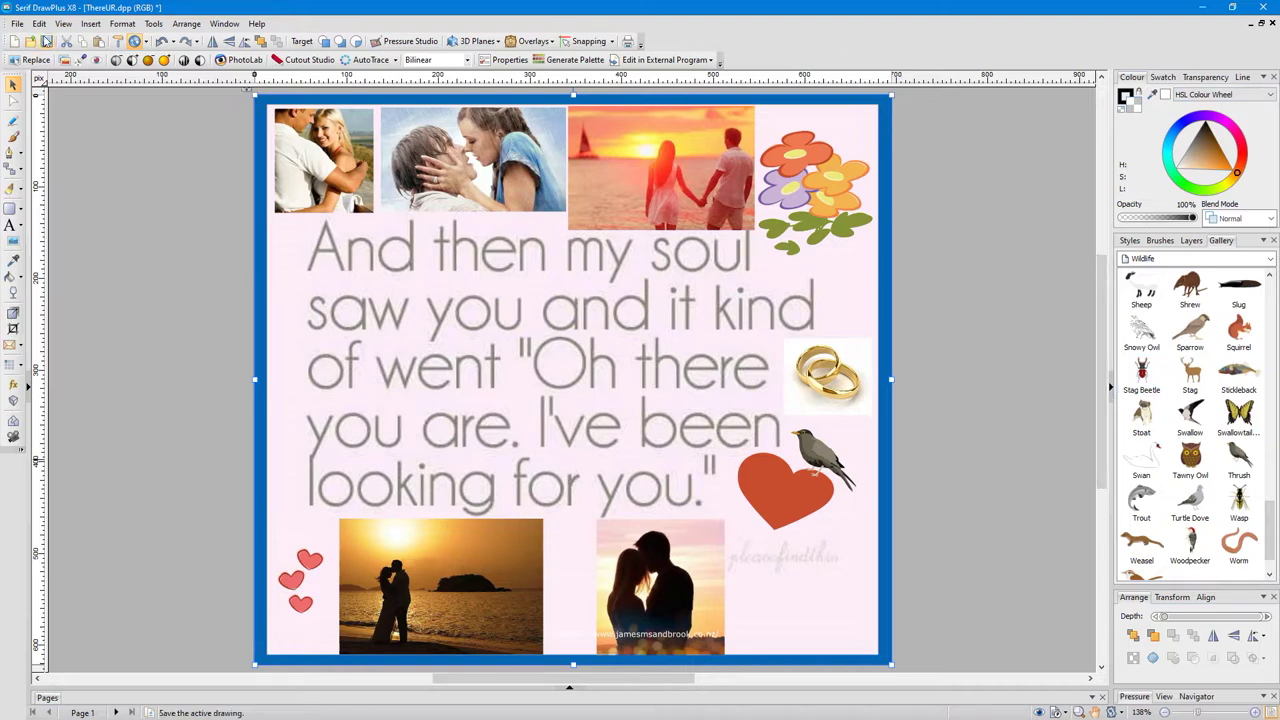
Open the Light Fantastic dancer artwork as Drawing1 through the Startup Assistant
{"action": "left_click", "coordinate": [17, 23]}
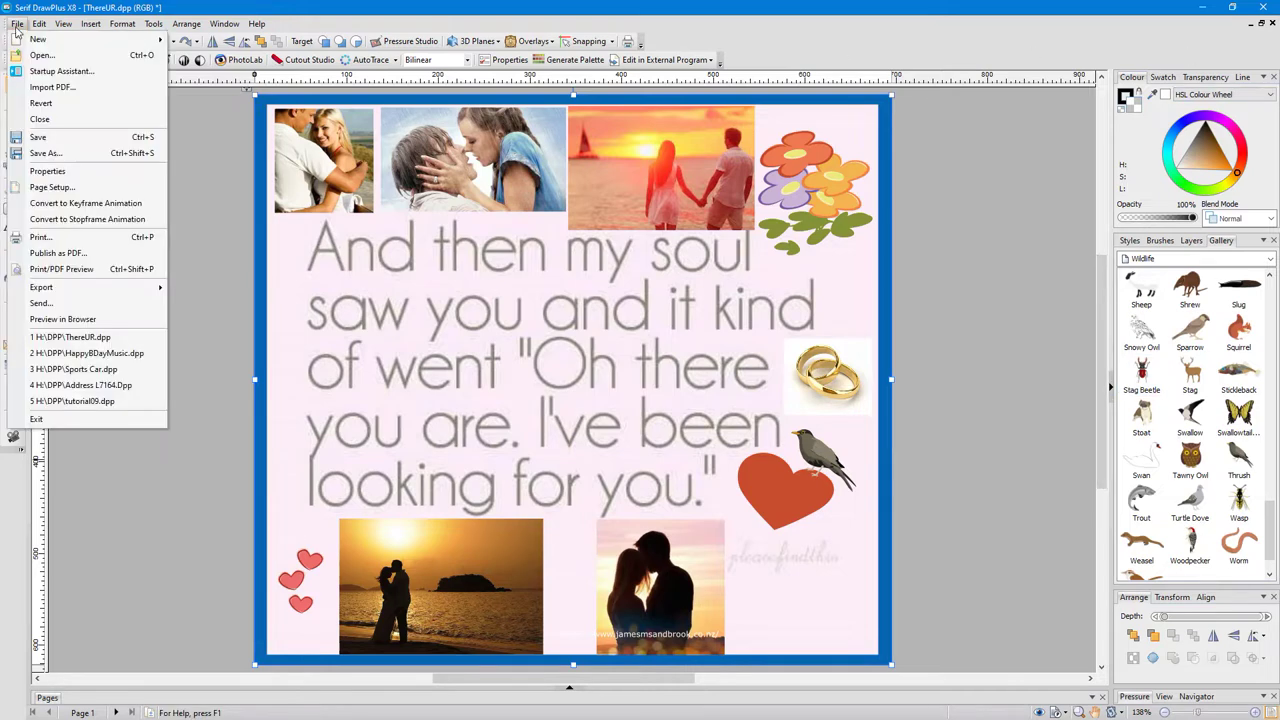
{"action": "left_click", "coordinate": [60, 71]}
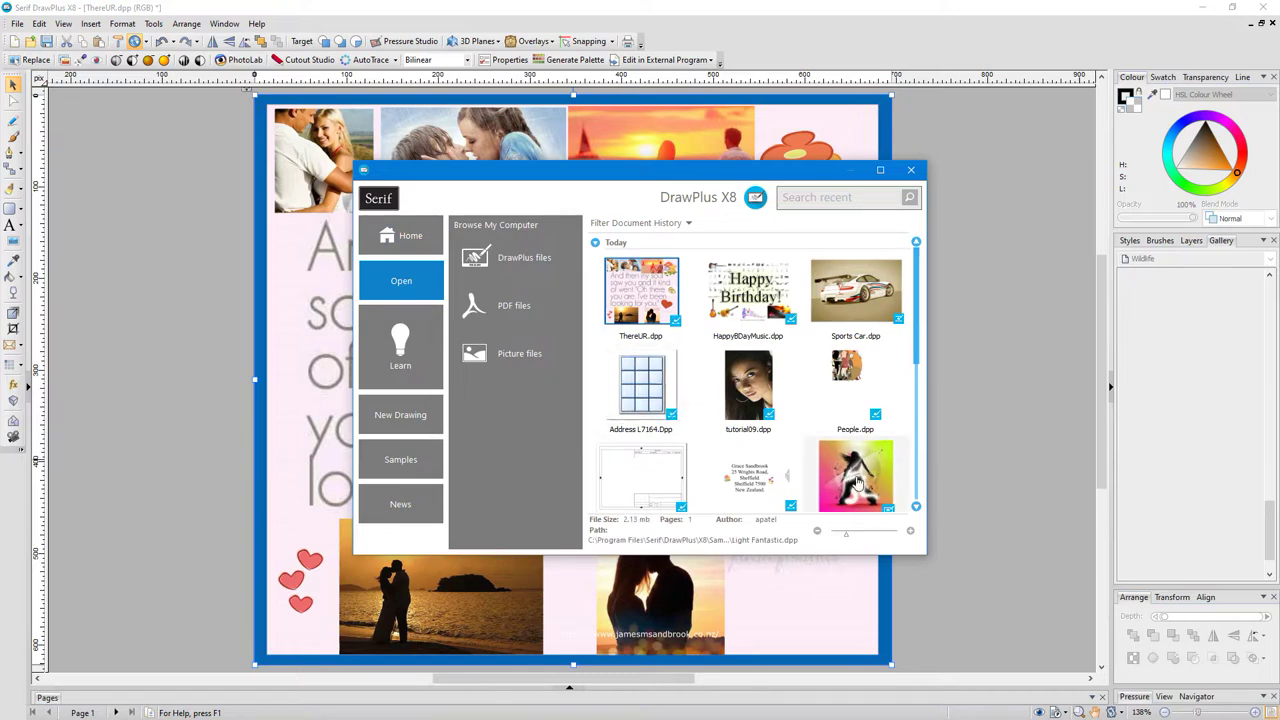
{"action": "key", "text": "Escape"}
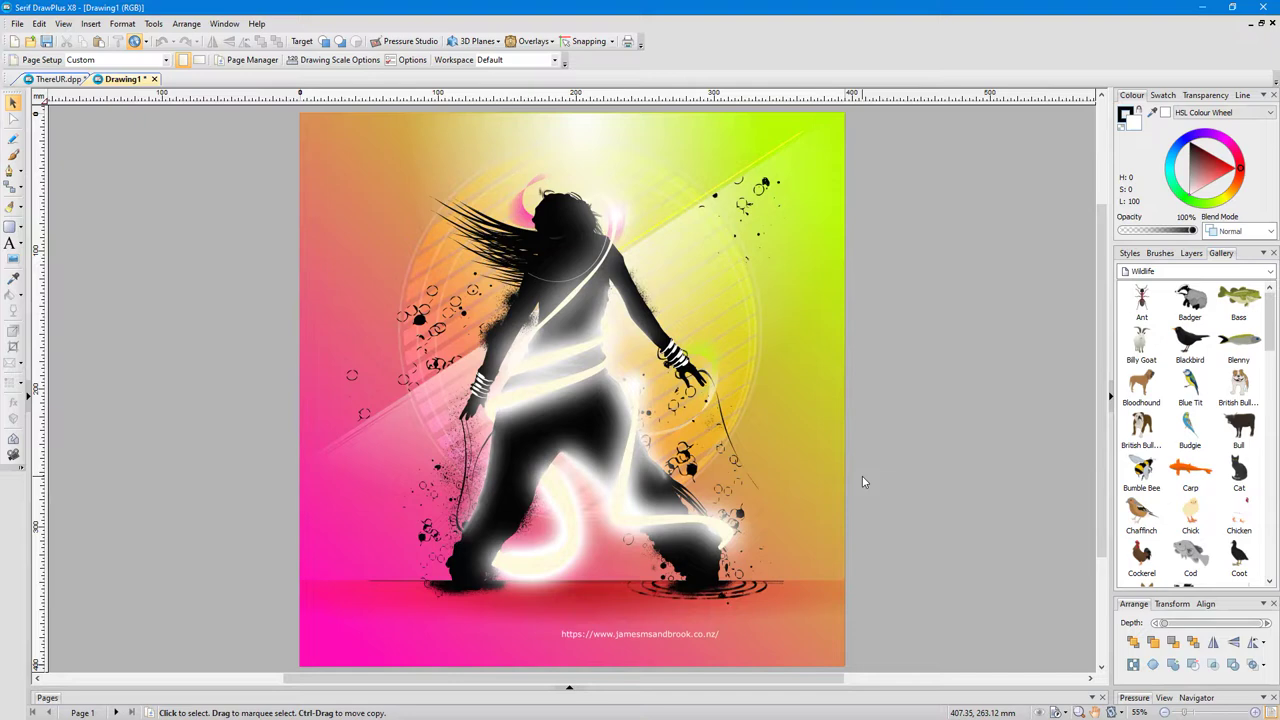
Check the program version in Help > About DrawPlus, then close it
{"action": "left_click", "coordinate": [257, 23]}
{"action": "left_click", "coordinate": [298, 157]}
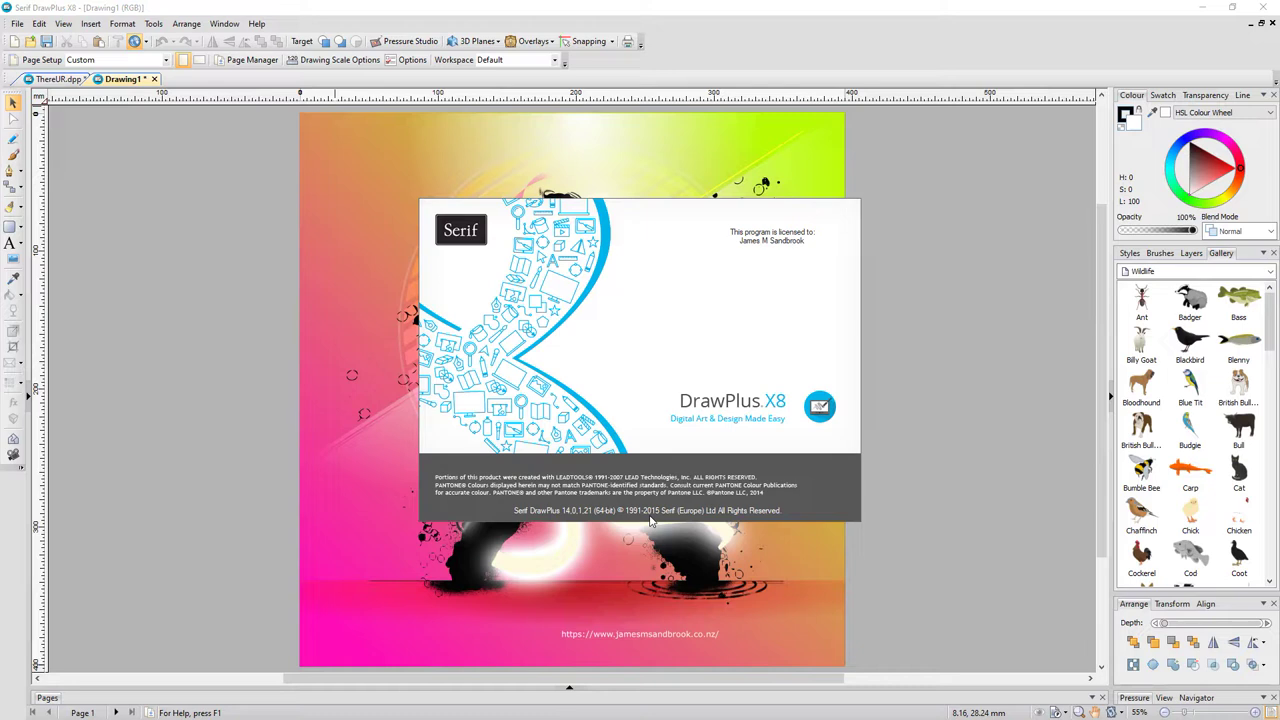
{"action": "left_click", "coordinate": [747, 339]}
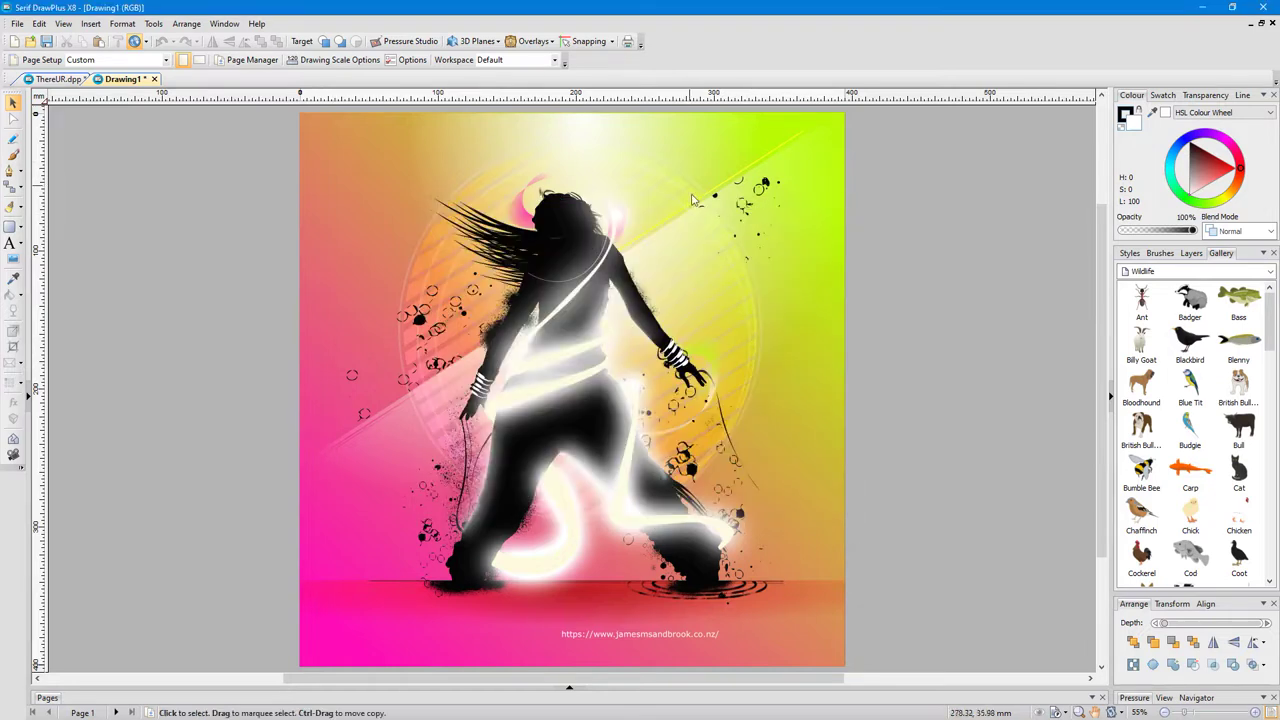
{"action": "left_click", "coordinate": [31, 42]}
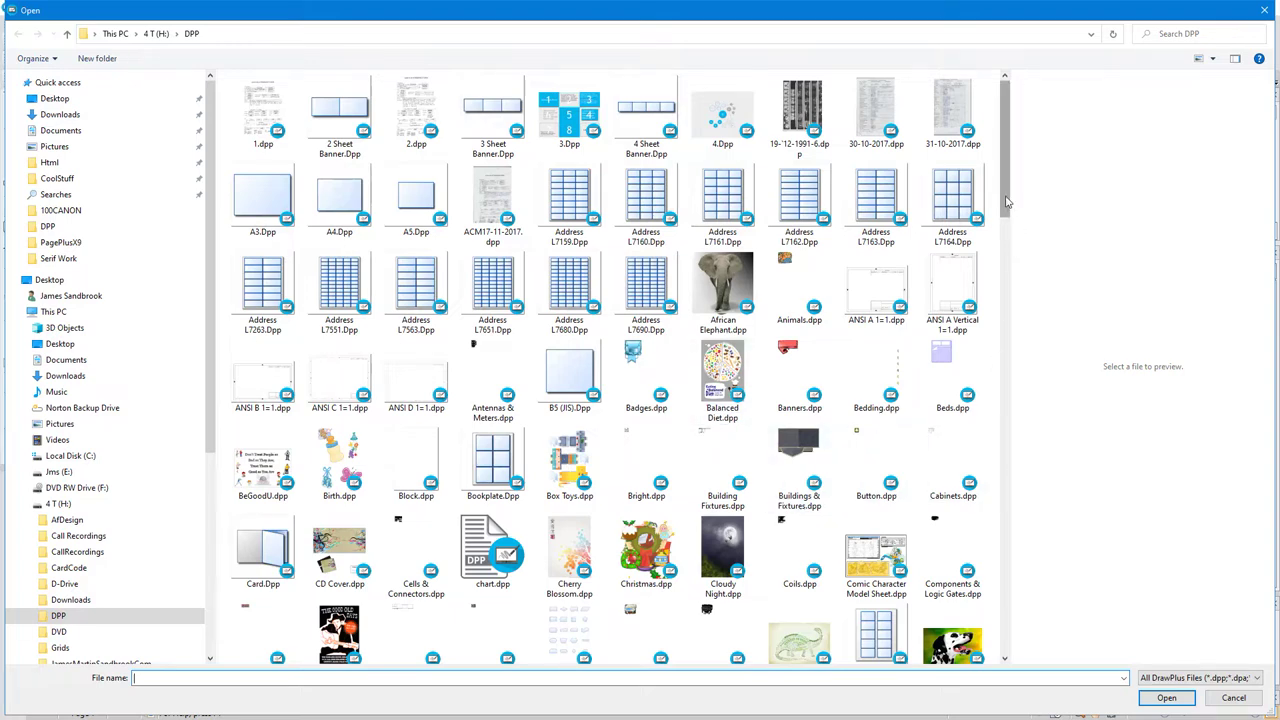
Open BeGoodU.dpp from the DPP folder and review its missing-font substitutions
{"action": "left_click_drag", "start_coordinate": [1007, 201], "coordinate": [1013, 278]}
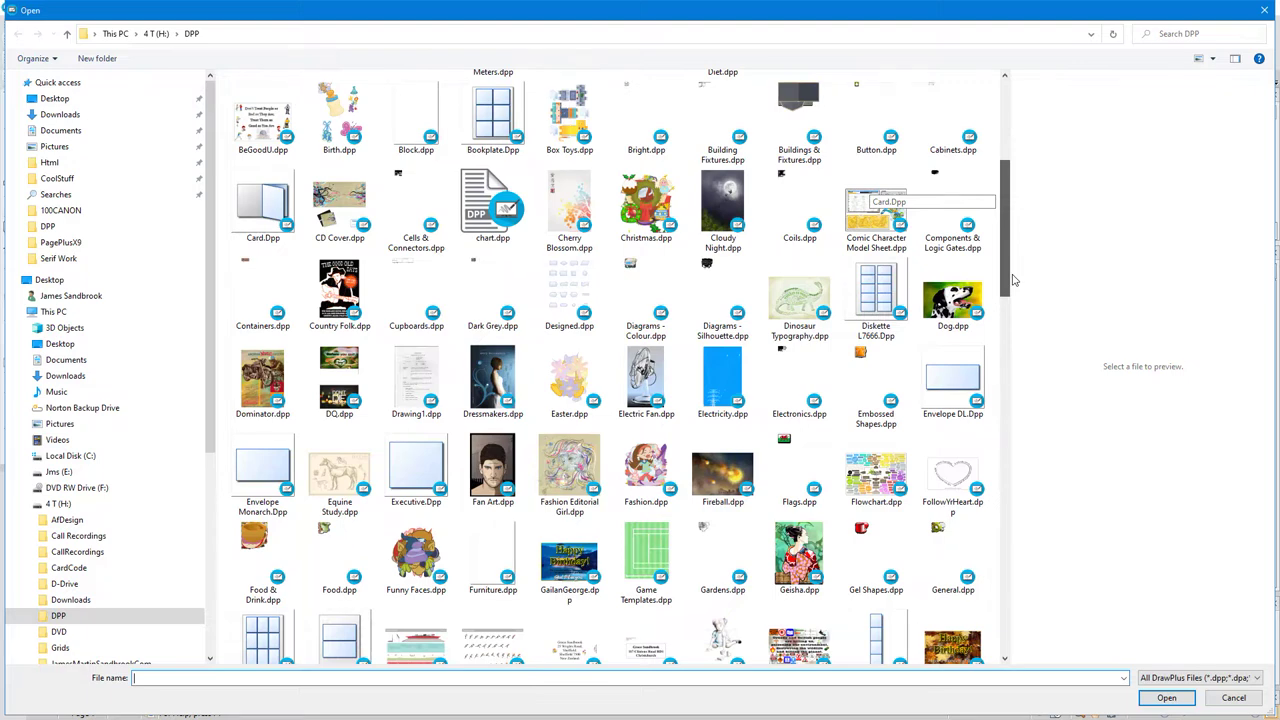
{"action": "double_click", "coordinate": [248, 128]}
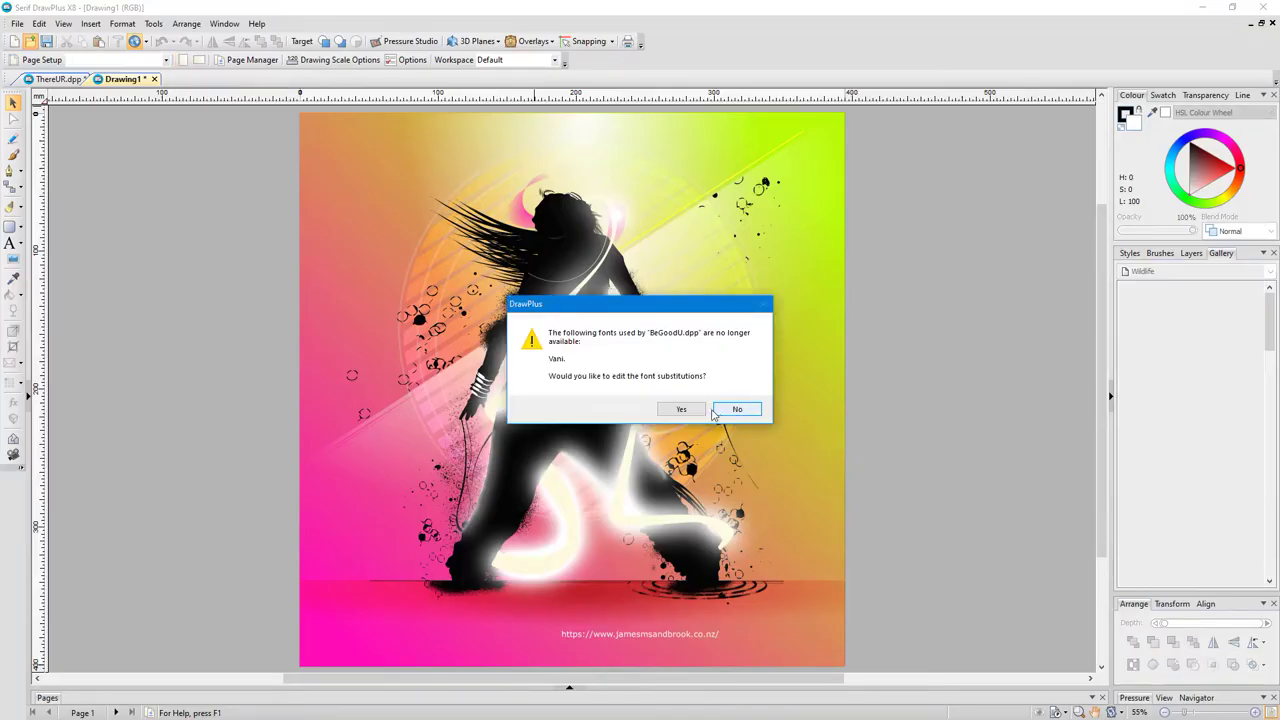
{"action": "left_click", "coordinate": [681, 409]}
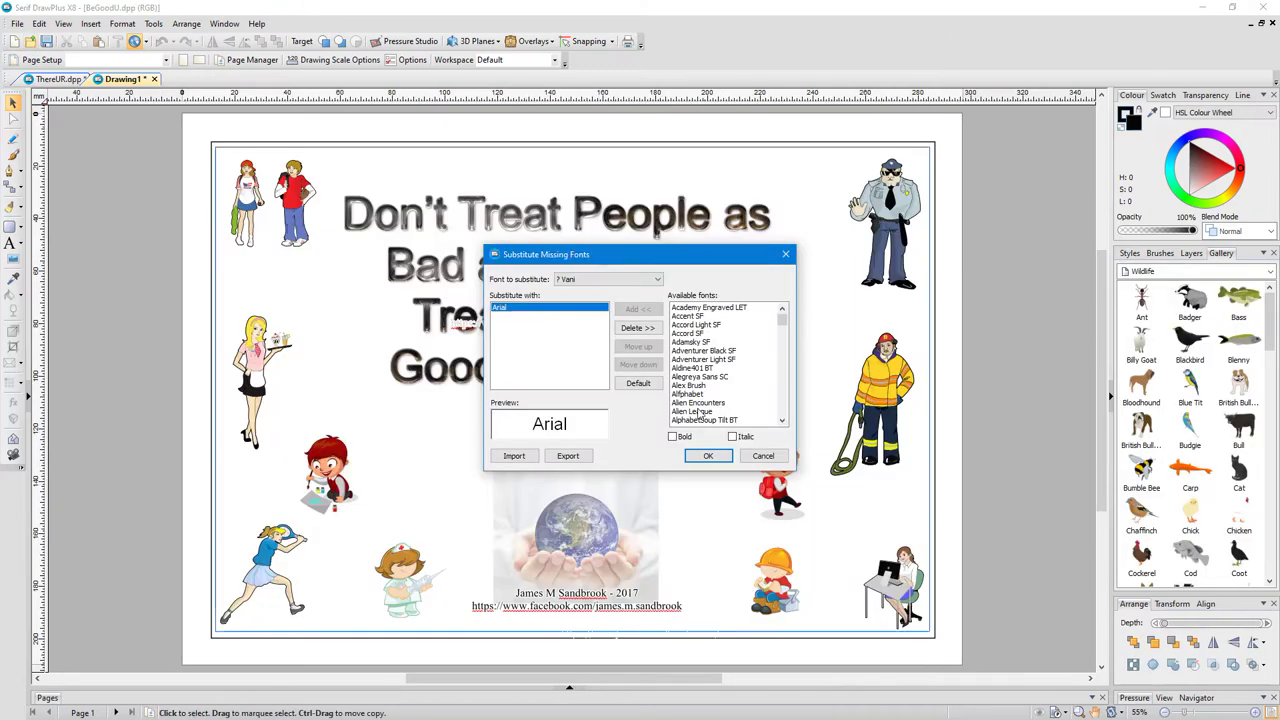
{"action": "left_click", "coordinate": [785, 254]}
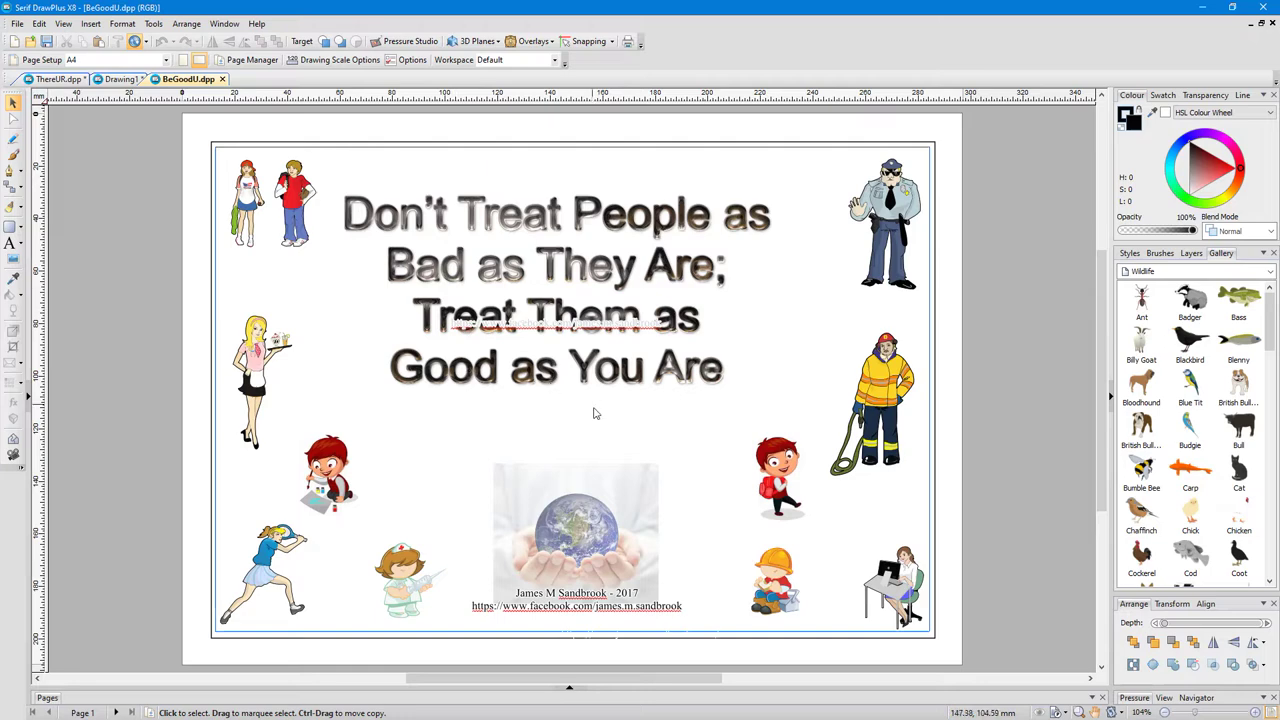
Move the faint web-address line below 'Good as You Are' and reposition the page border rectangle
{"action": "left_click", "coordinate": [588, 327]}
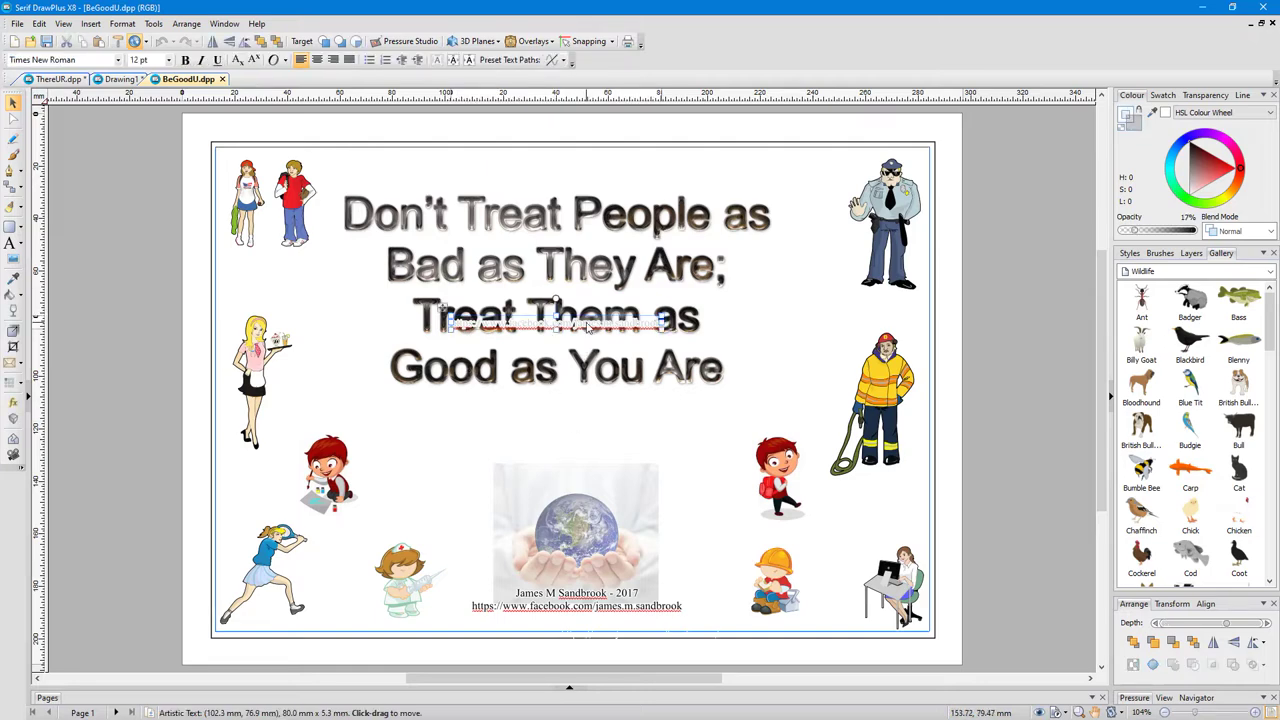
{"action": "left_click_drag", "start_coordinate": [588, 327], "coordinate": [602, 430]}
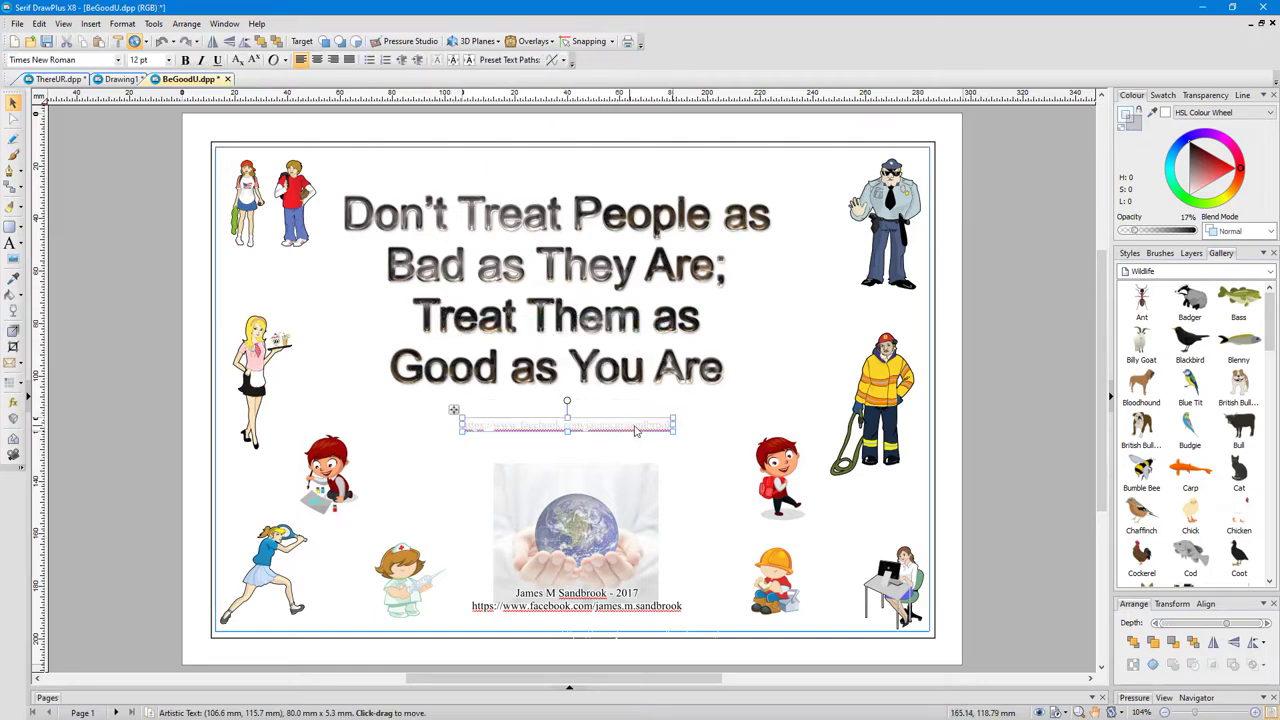
{"action": "left_click", "coordinate": [898, 531]}
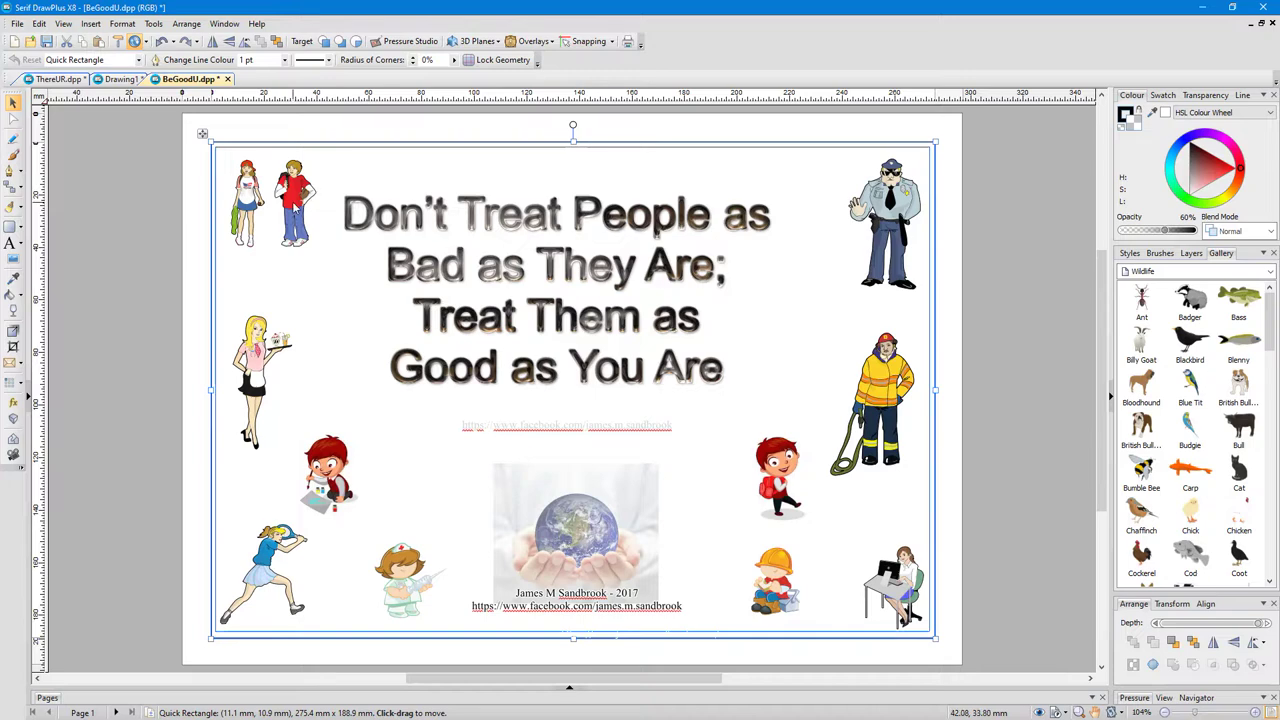
{"action": "mouse_move", "coordinate": [296, 208]}
{"action": "left_mouse_down"}
{"action": "mouse_move", "coordinate": [323, 286]}
{"action": "mouse_move", "coordinate": [320, 231]}
{"action": "mouse_move", "coordinate": [291, 210]}
{"action": "left_mouse_up"}
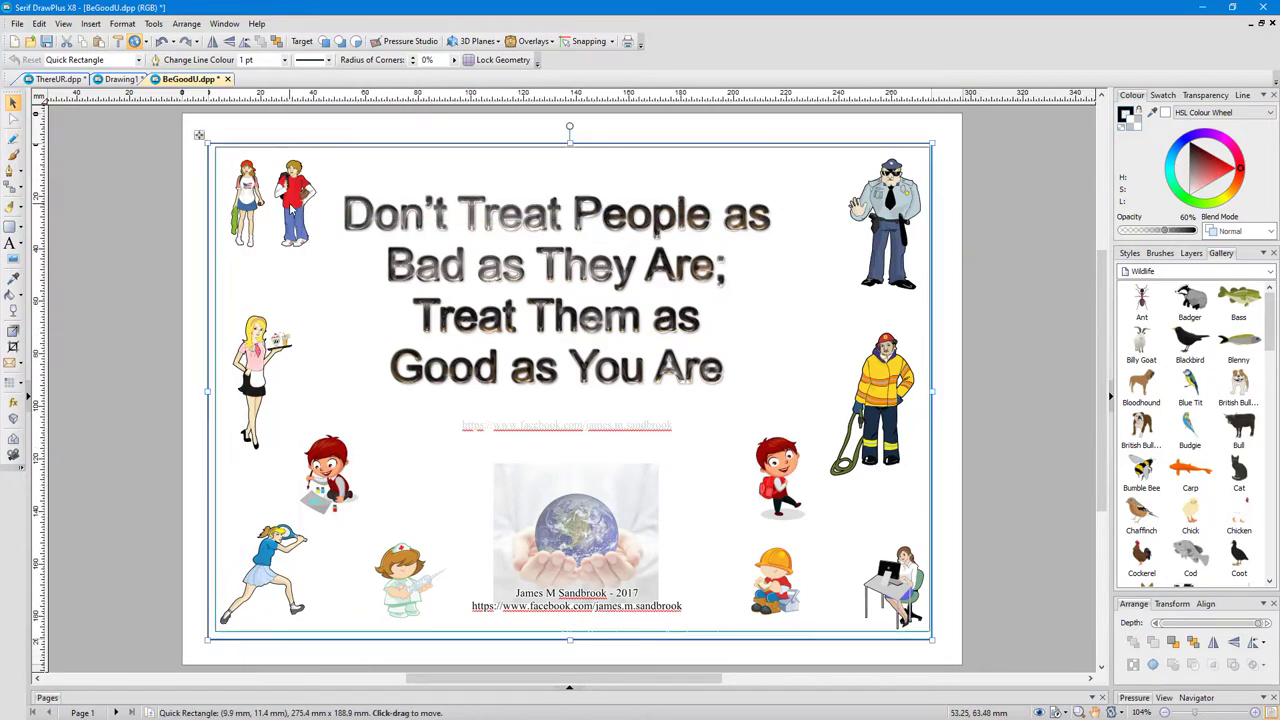
{"action": "left_click", "coordinate": [30, 42]}
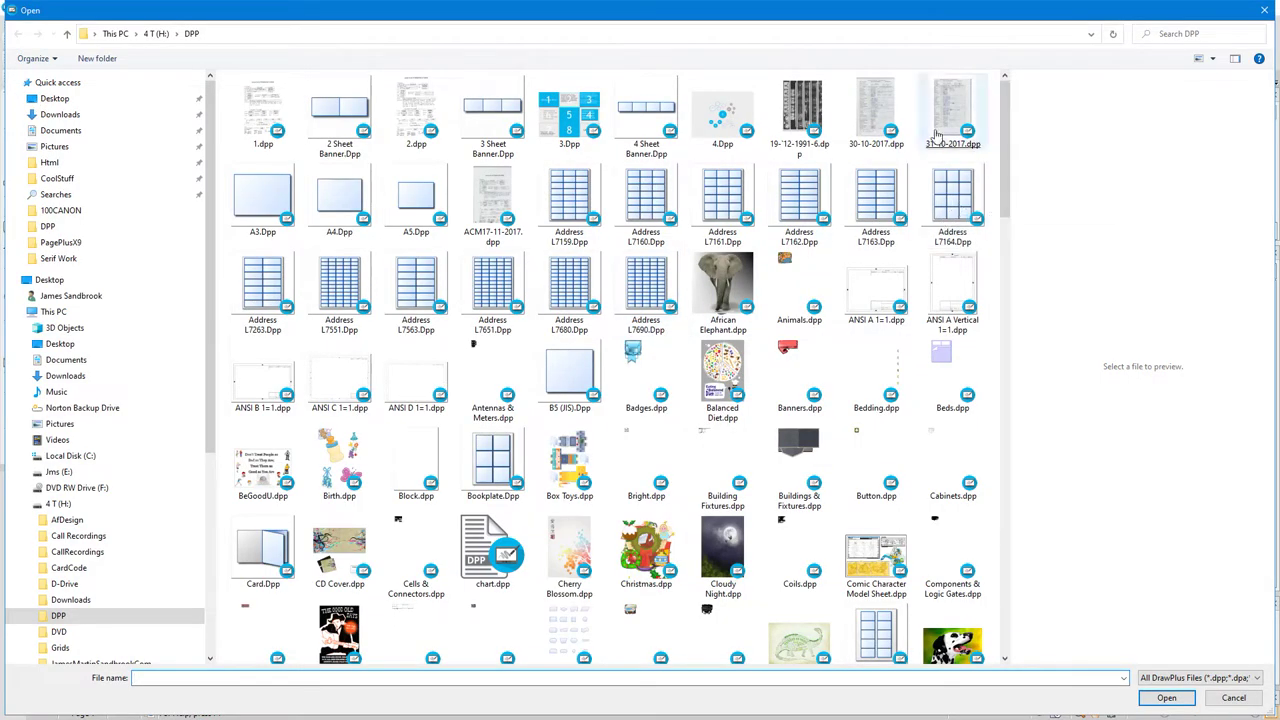
Open the 19-'12-1991-6.dpp film contact sheet from the DPP folder
{"action": "double_click", "coordinate": [800, 108]}
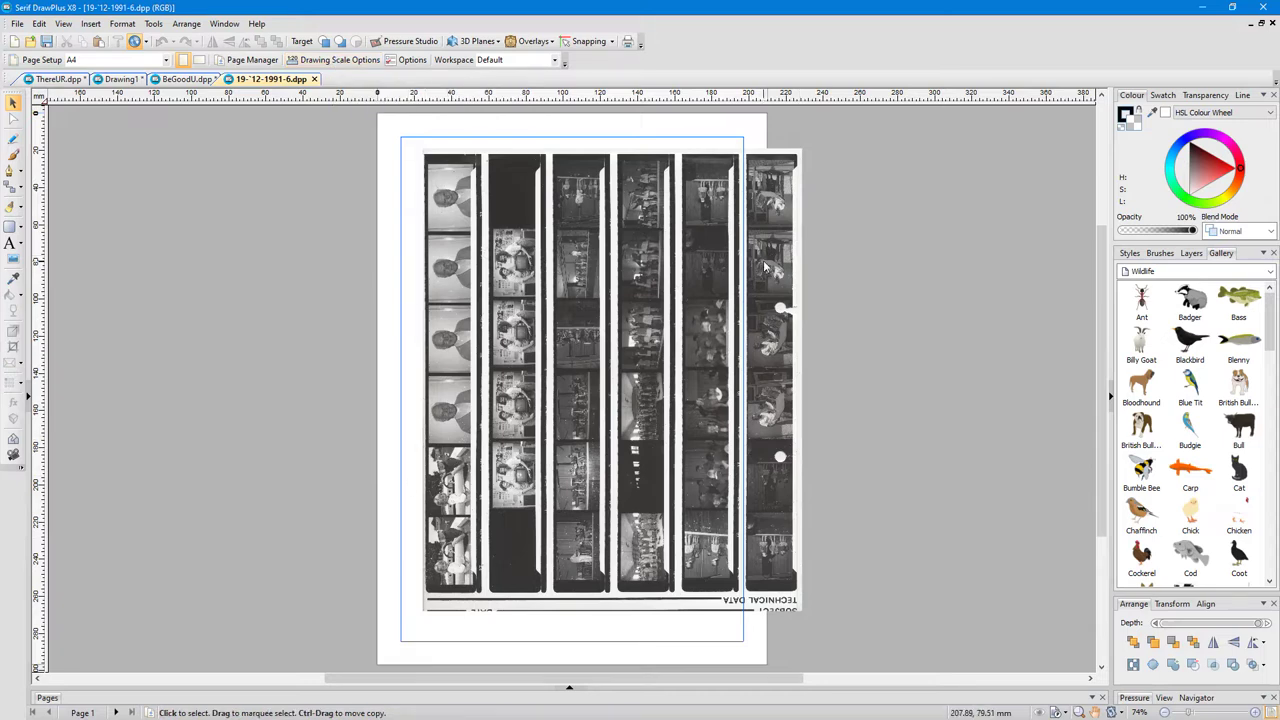
Shift the contact-sheet image slightly left on the page, repeating the move
{"action": "mouse_move", "coordinate": [597, 261]}
{"action": "left_mouse_down"}
{"action": "mouse_move", "coordinate": [645, 260]}
{"action": "mouse_move", "coordinate": [572, 257]}
{"action": "left_mouse_up"}
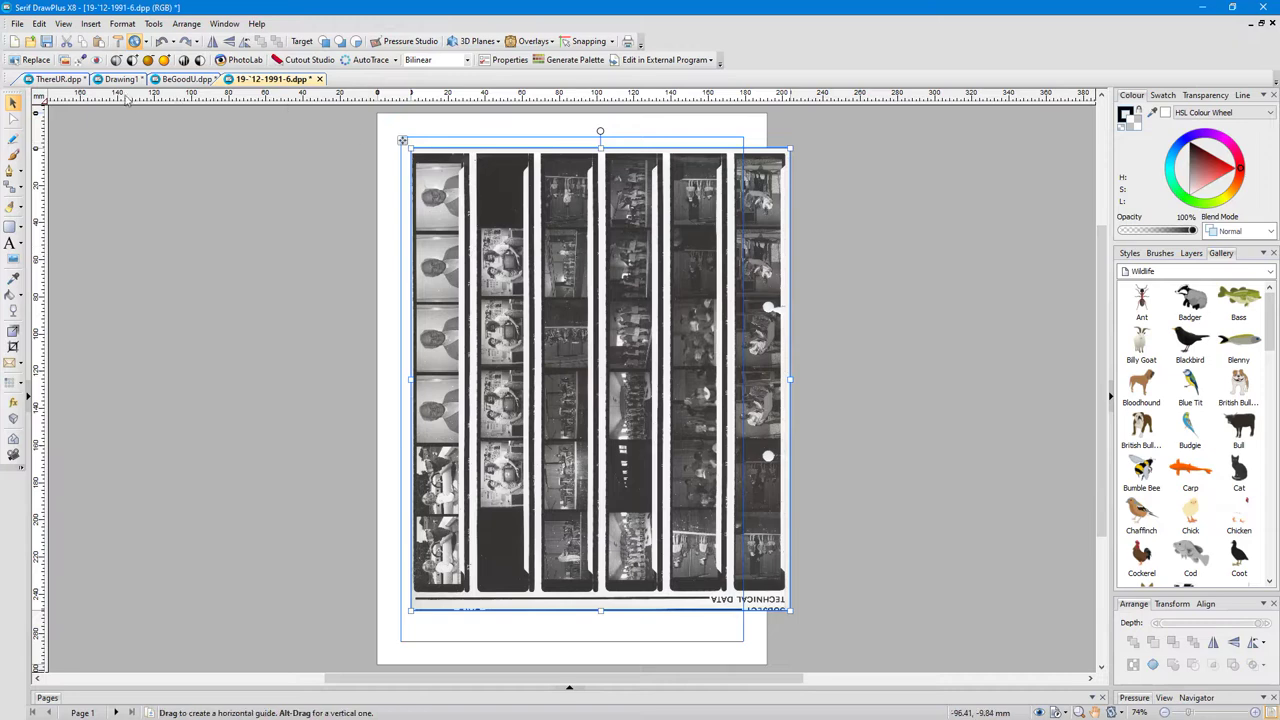
{"action": "left_click", "coordinate": [187, 43]}
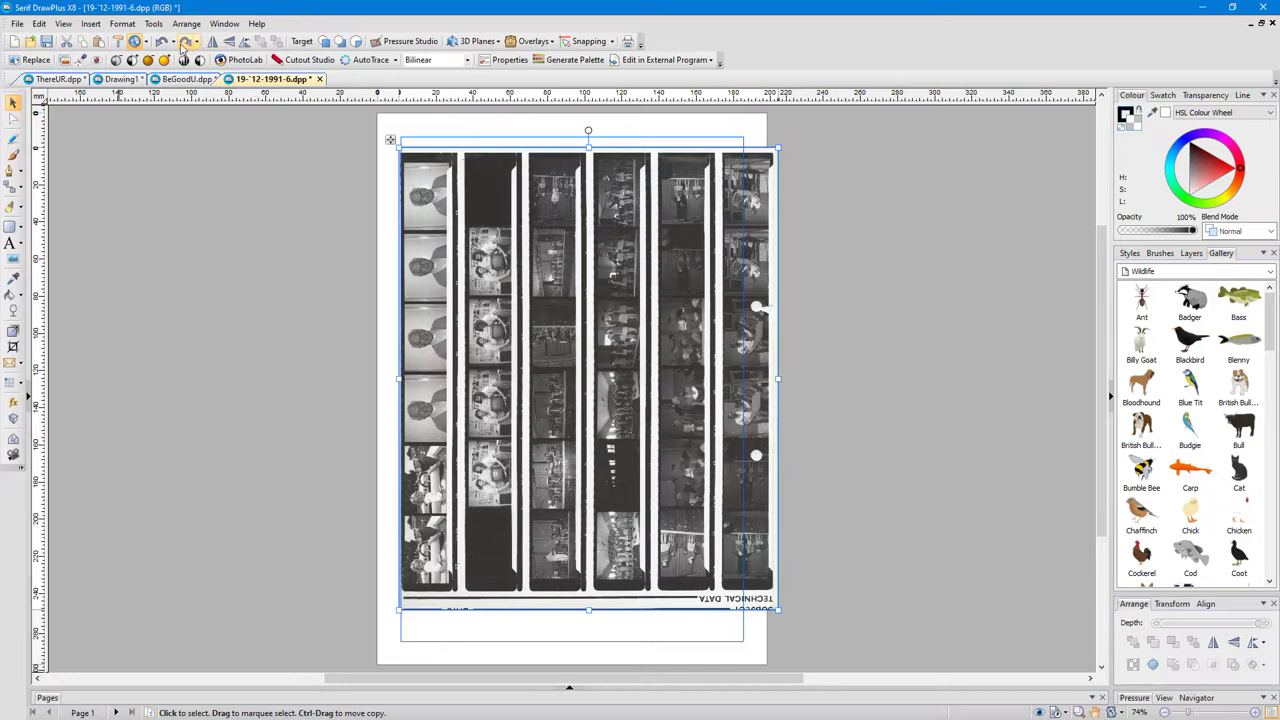
{"action": "left_click", "coordinate": [198, 43]}
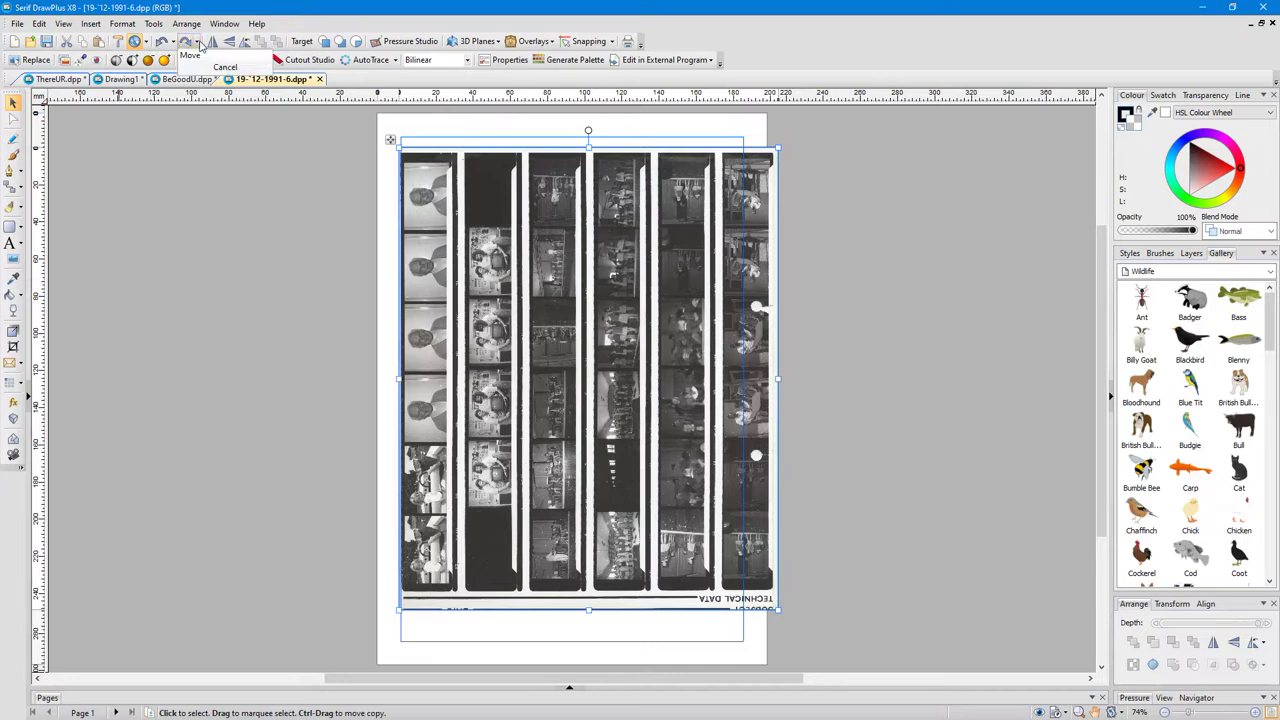
{"action": "left_click", "coordinate": [187, 44]}
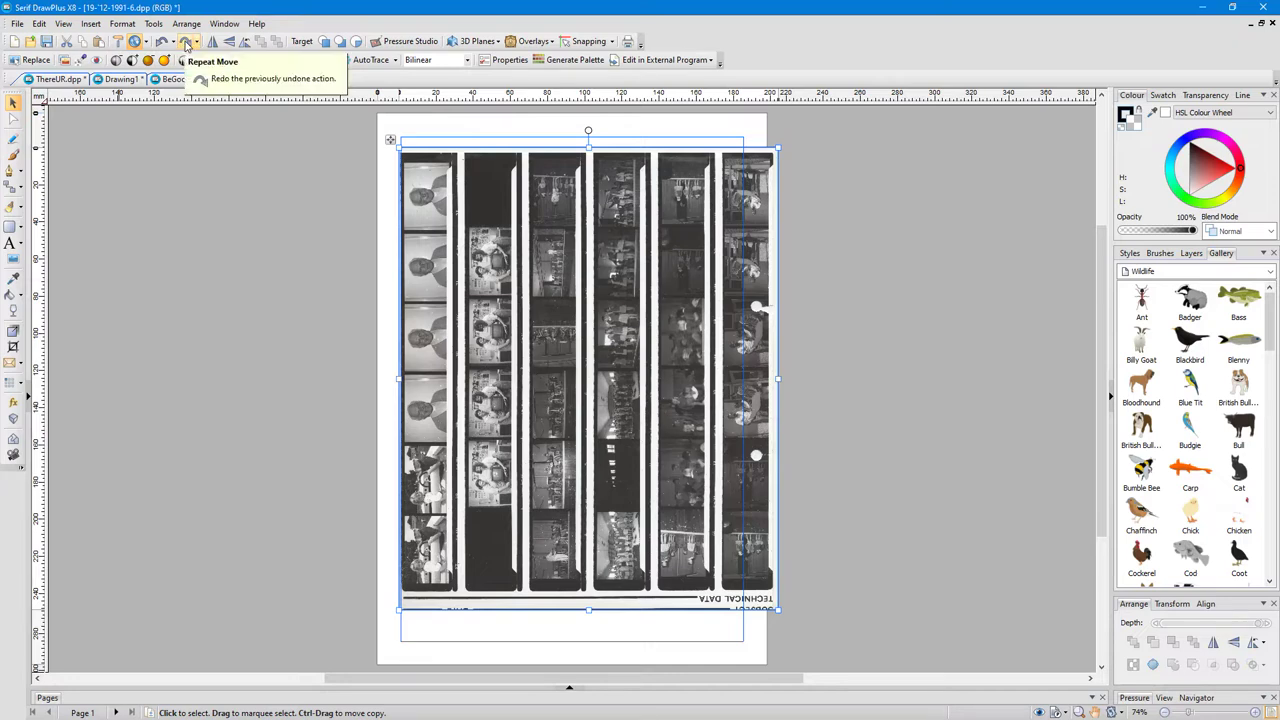
{"action": "left_click", "coordinate": [185, 44]}
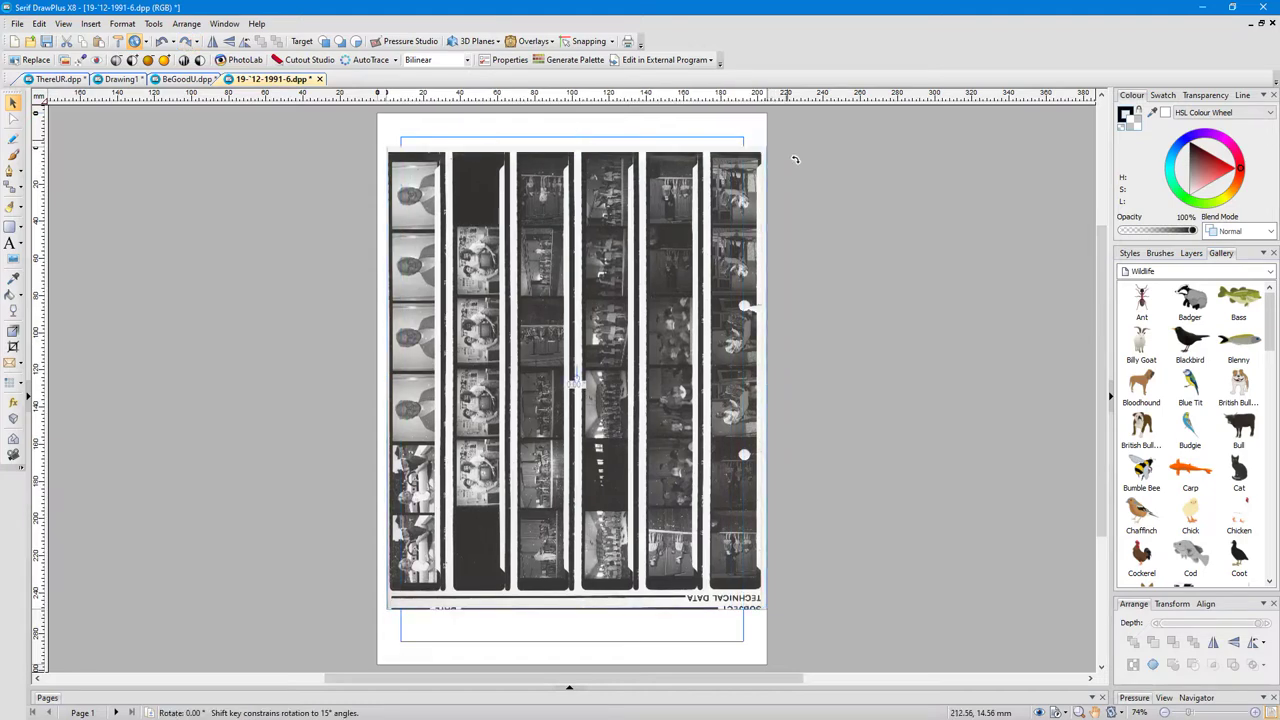
Rotate the contact sheet a quarter turn so it stands upright at 270.3°
{"action": "left_click_drag", "start_coordinate": [795, 160], "coordinate": [860, 614]}
{"action": "scroll", "coordinate": [510, 418], "scroll_direction": "up", "scroll_amount": 3}
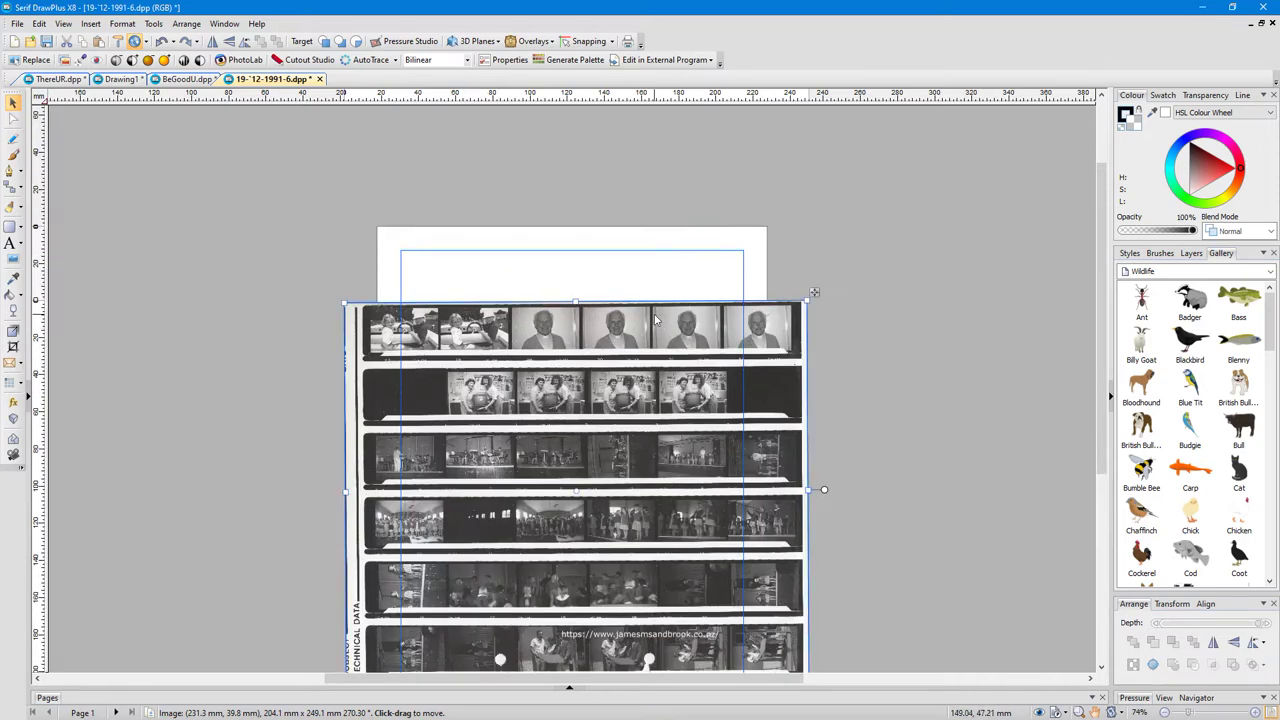
{"action": "scroll", "coordinate": [665, 330], "scroll_direction": "down", "scroll_amount": 2}
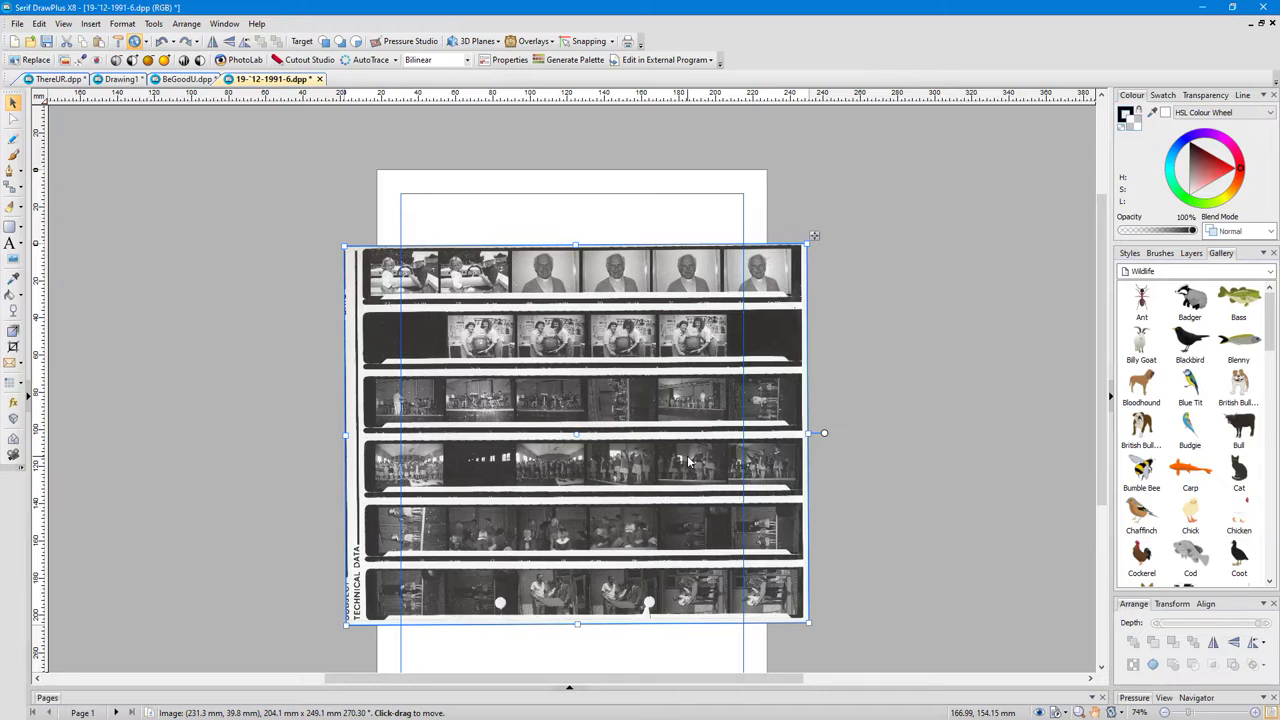
{"action": "left_click", "coordinate": [31, 42]}
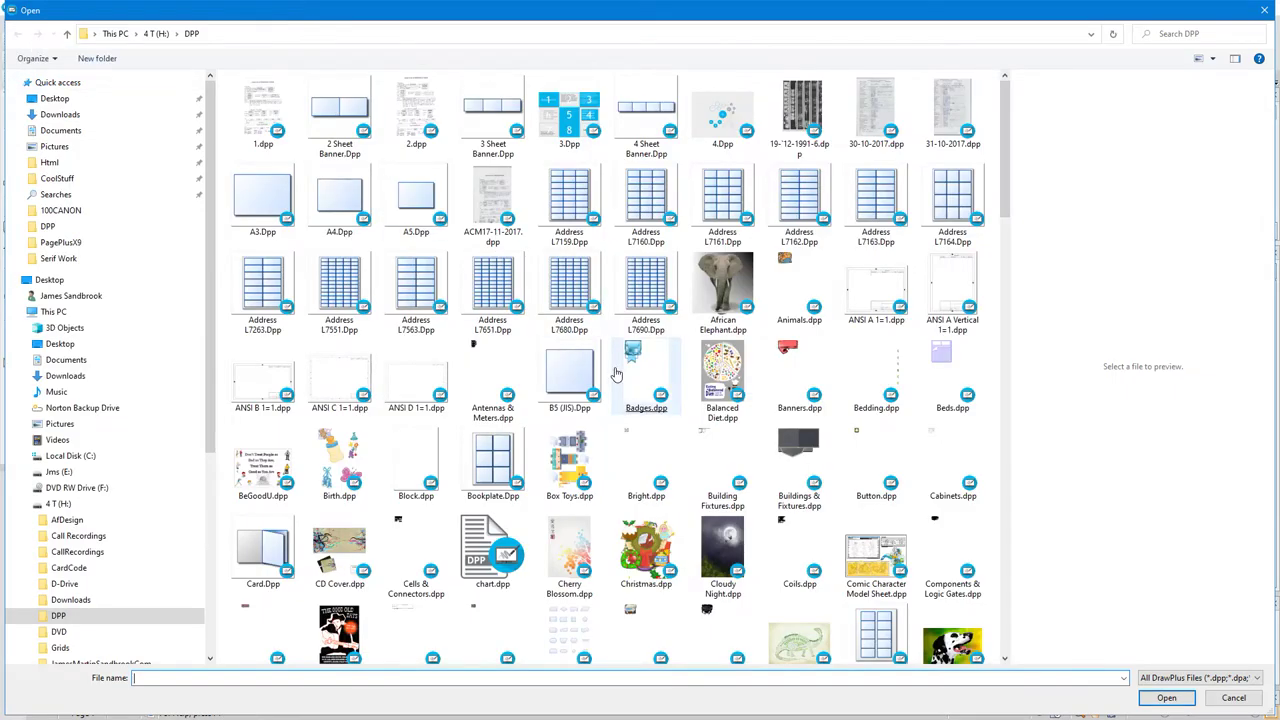
{"action": "scroll", "coordinate": [616, 373], "scroll_direction": "down", "scroll_amount": 10}
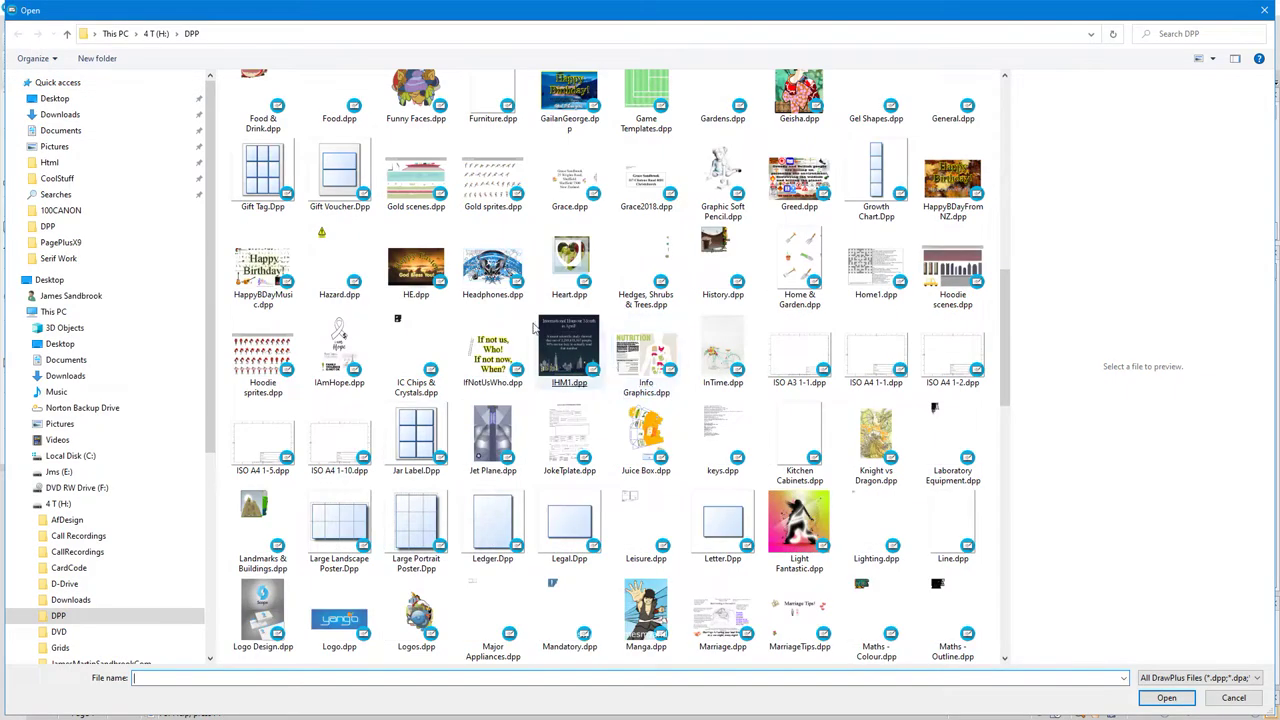
{"action": "double_click", "coordinate": [416, 267]}
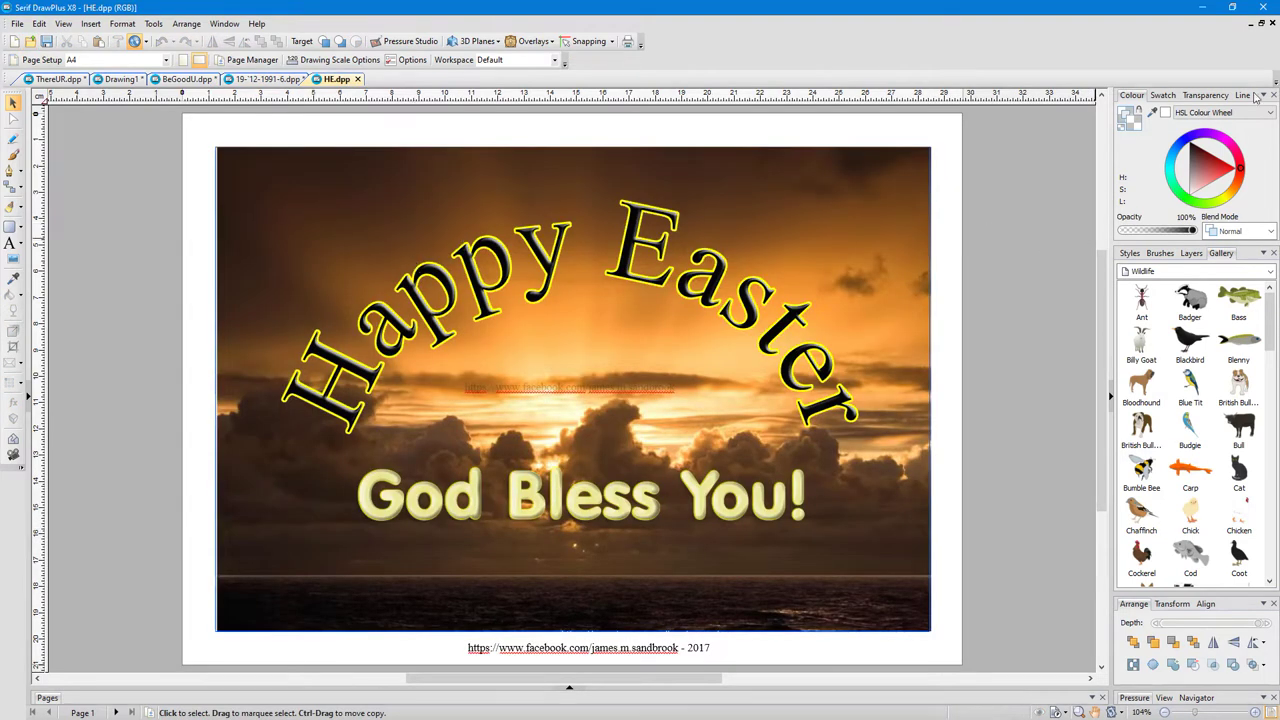
{"action": "left_click", "coordinate": [1272, 22]}
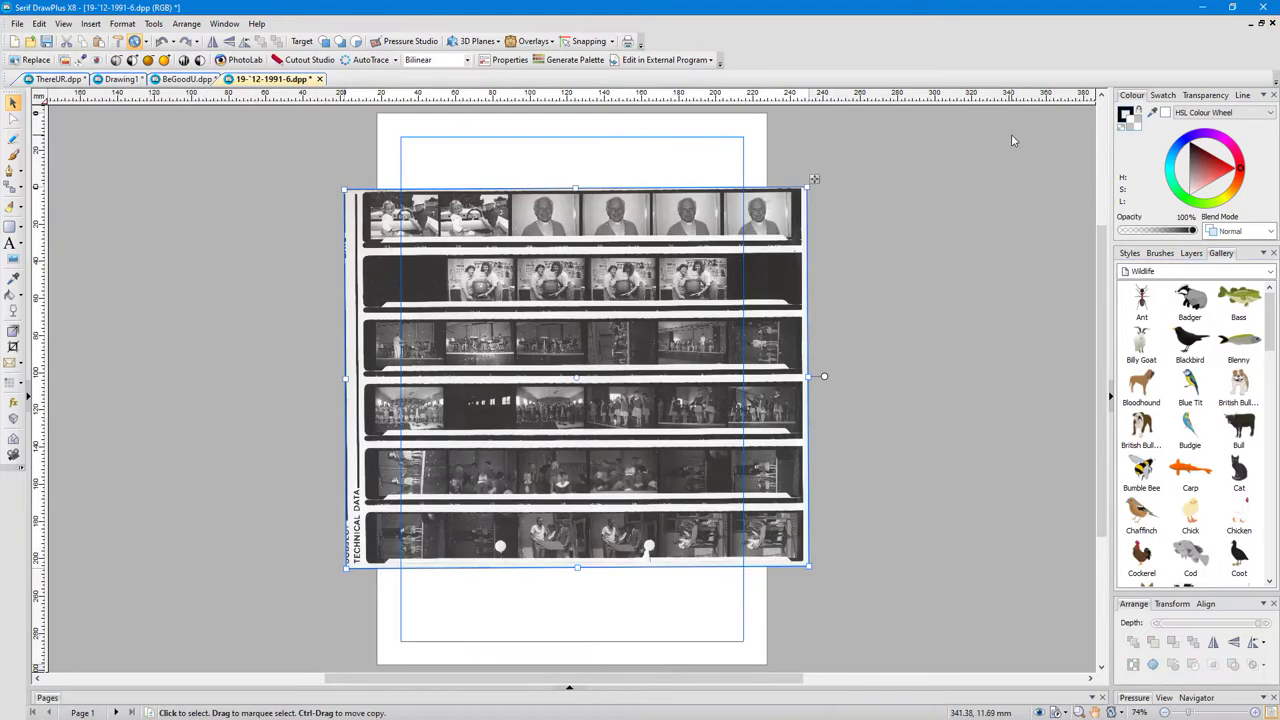
Close the contact-sheet drawing without saving its changes
{"action": "left_click", "coordinate": [1273, 24]}
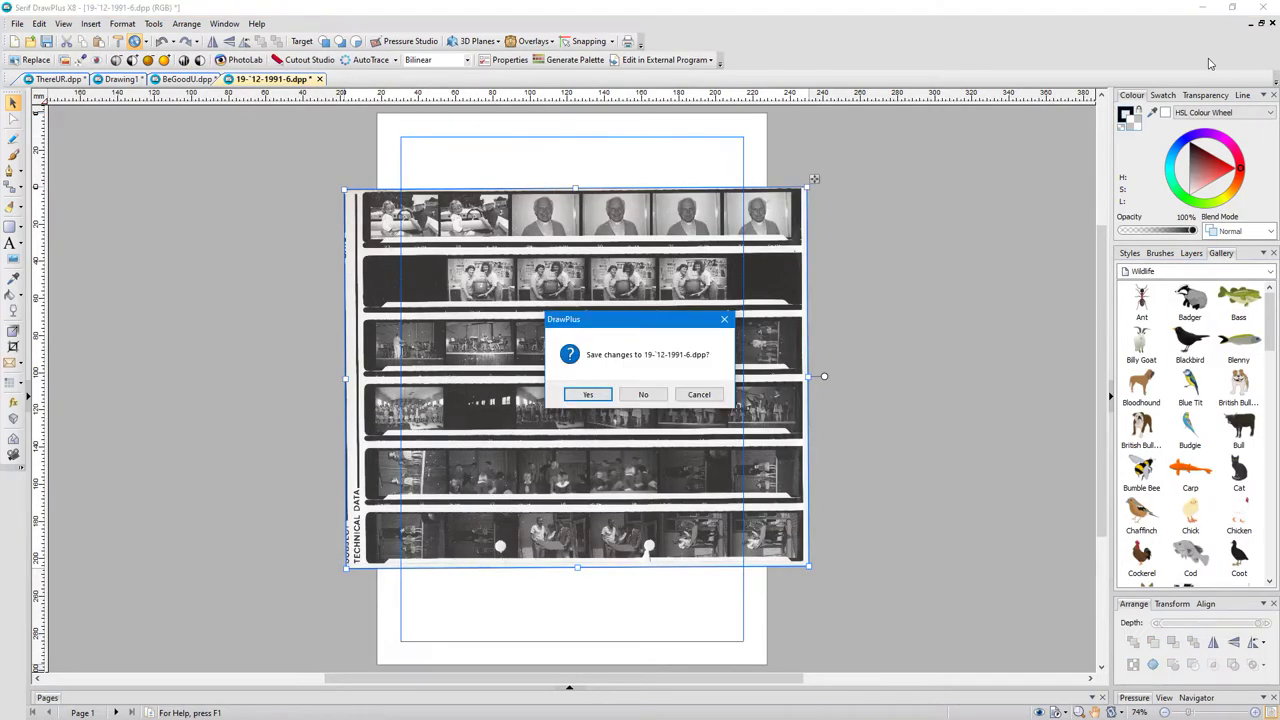
{"action": "left_click", "coordinate": [643, 395]}
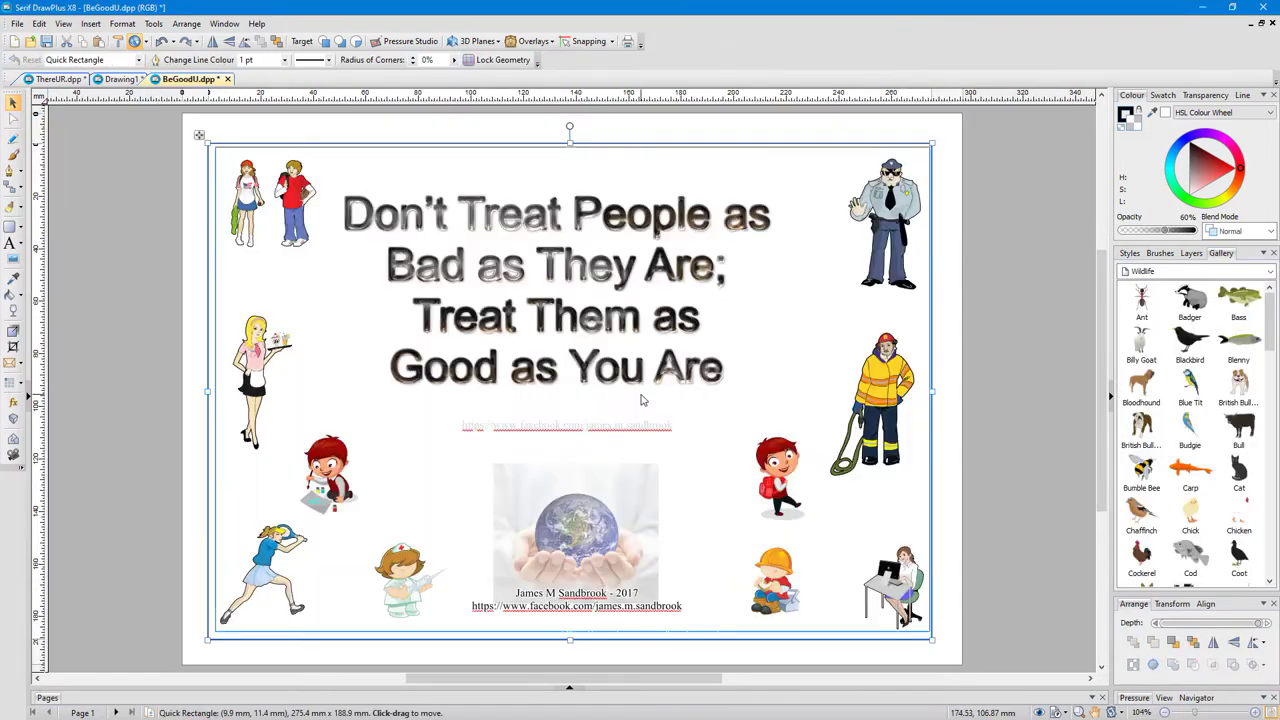
Open Dressmakers.dpp, the A3 abbey dressmakers poster, from the DPP folder
{"action": "left_click", "coordinate": [32, 42]}
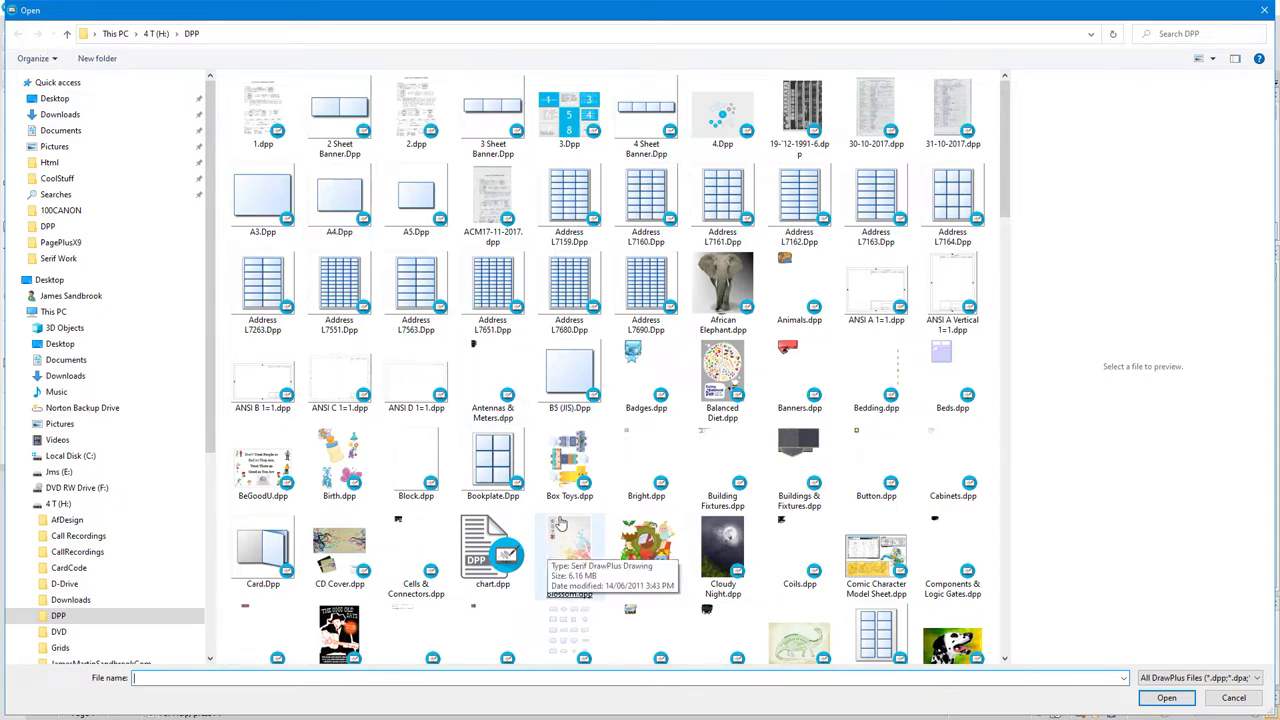
{"action": "scroll", "coordinate": [565, 521], "scroll_direction": "down", "scroll_amount": 3}
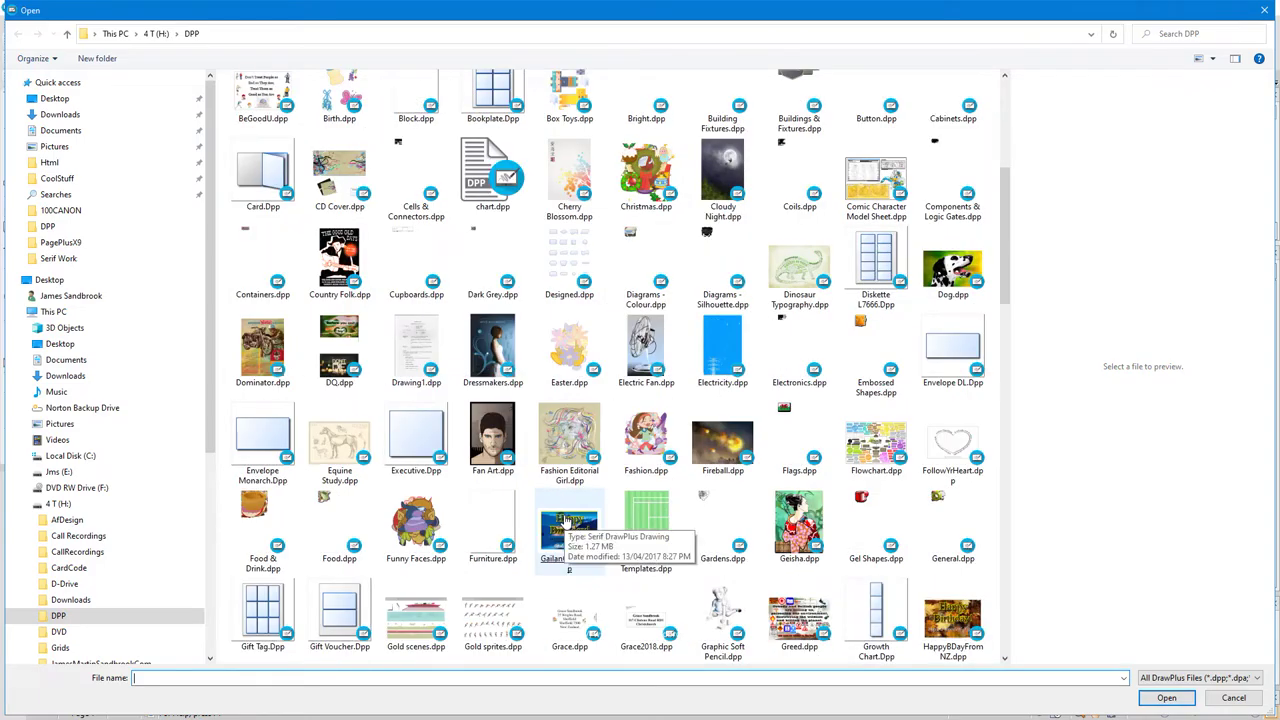
{"action": "key", "text": "Escape"}
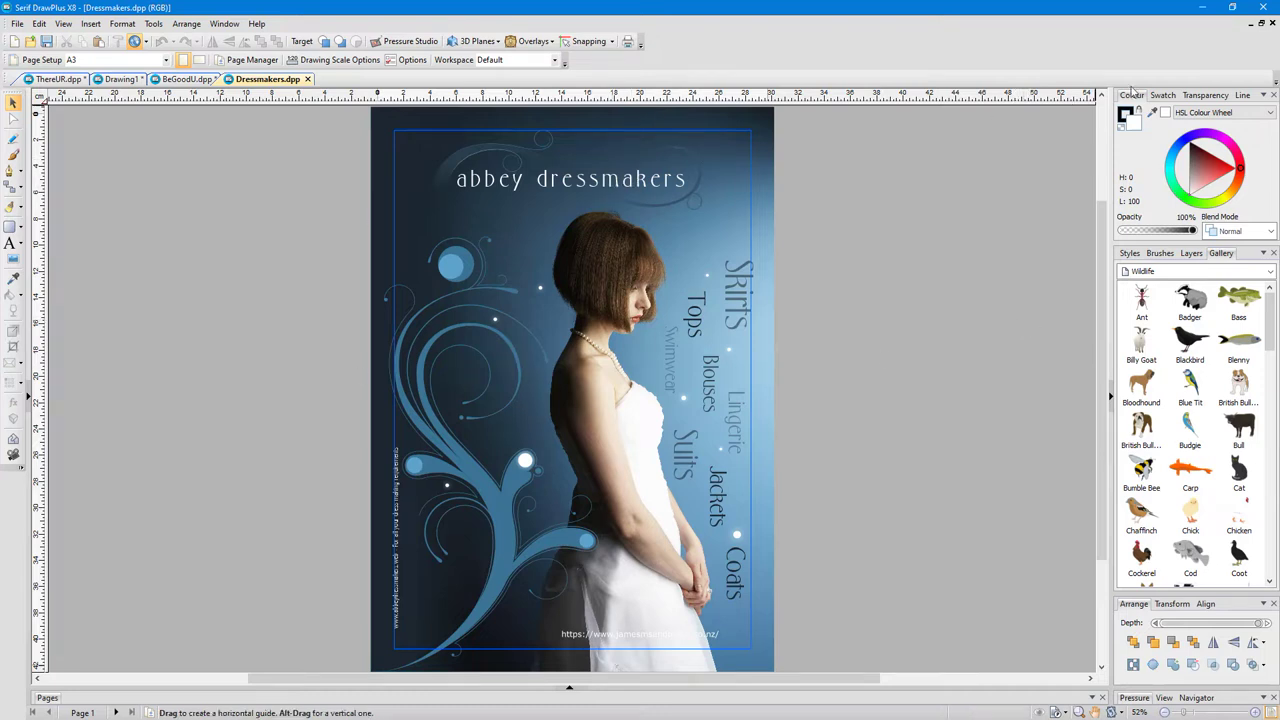
Close Dressmakers.dpp and open the IfNotUsWho.dpp poster from the DPP folder
{"action": "left_click", "coordinate": [1273, 25]}
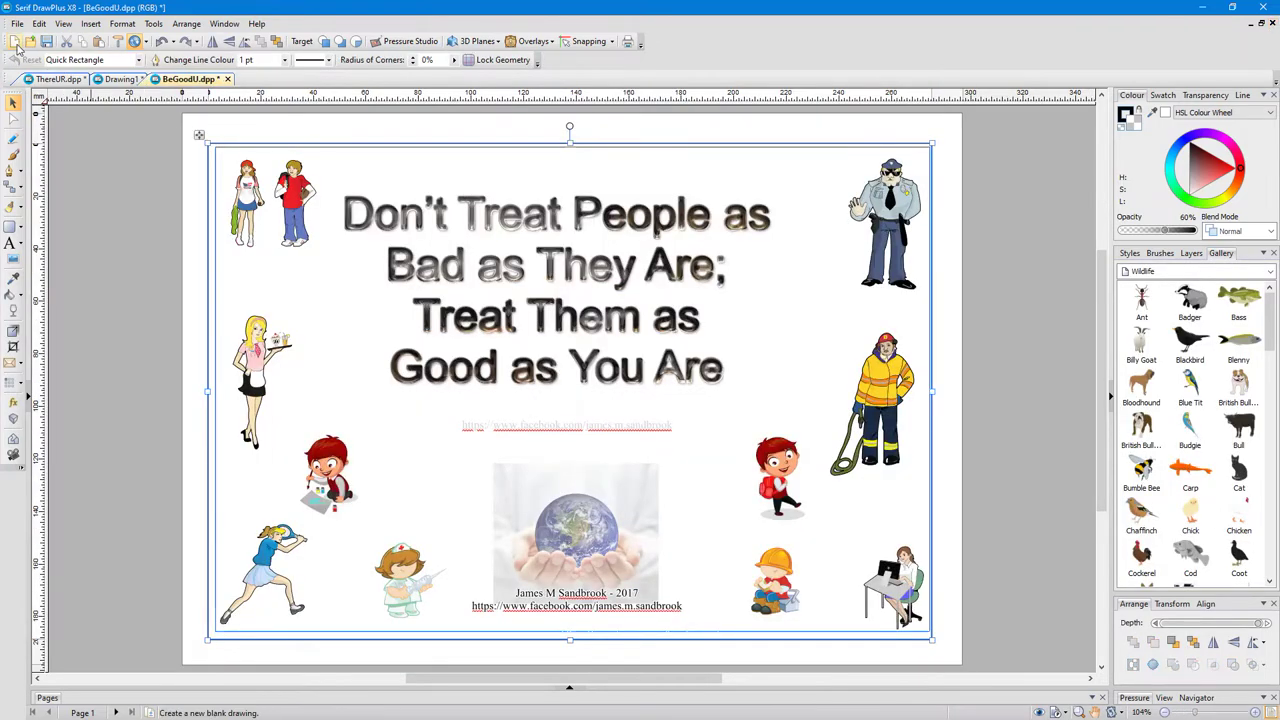
{"action": "left_click", "coordinate": [30, 42]}
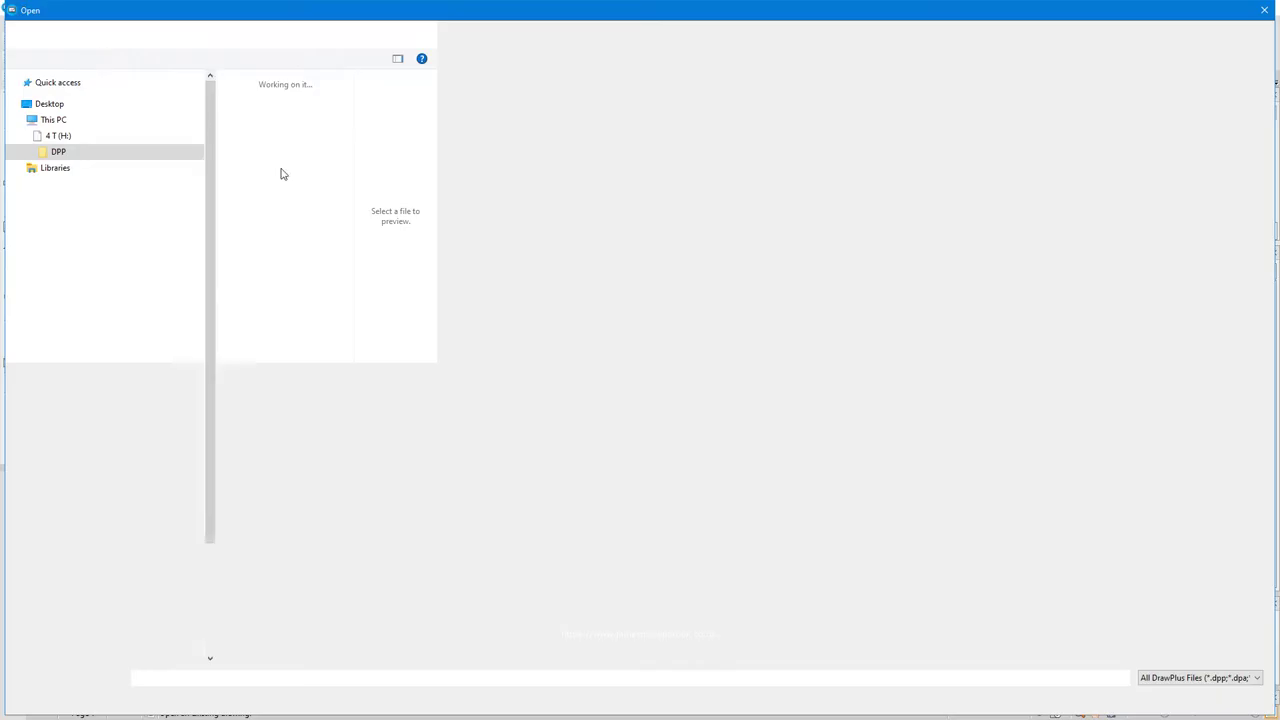
{"action": "scroll", "coordinate": [614, 398], "scroll_direction": "down", "scroll_amount": 5}
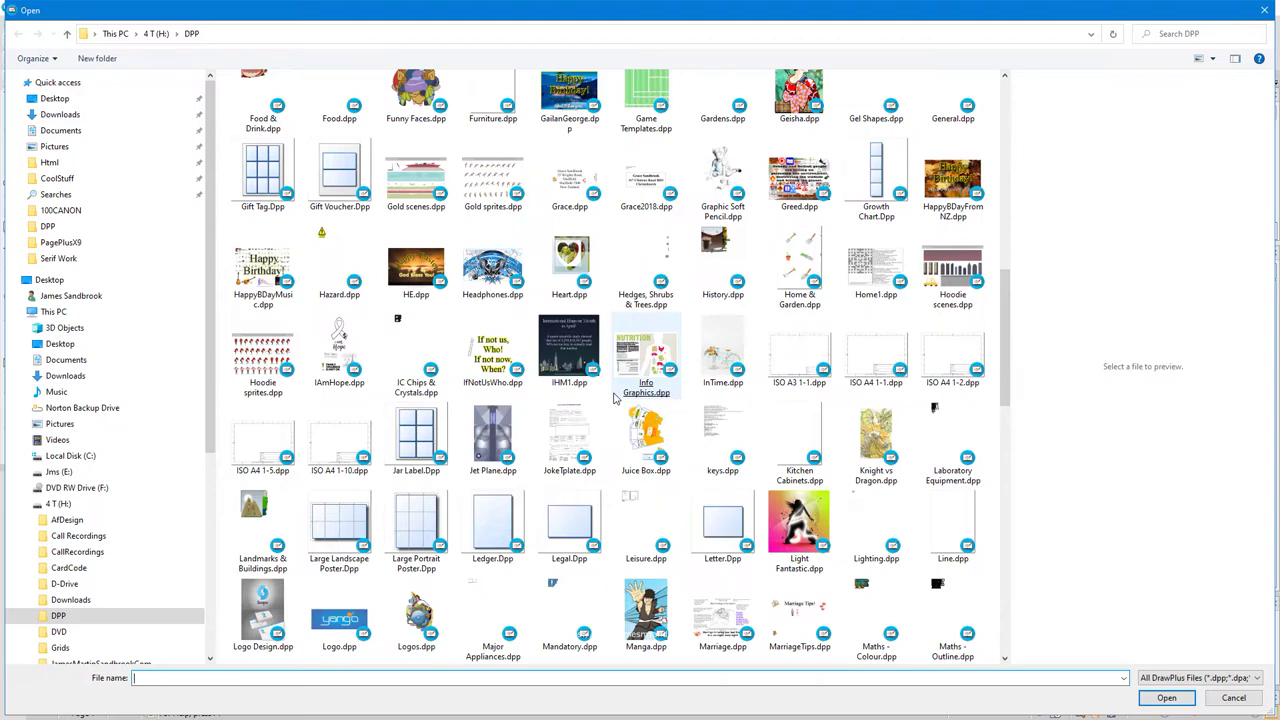
{"action": "double_click", "coordinate": [497, 342]}
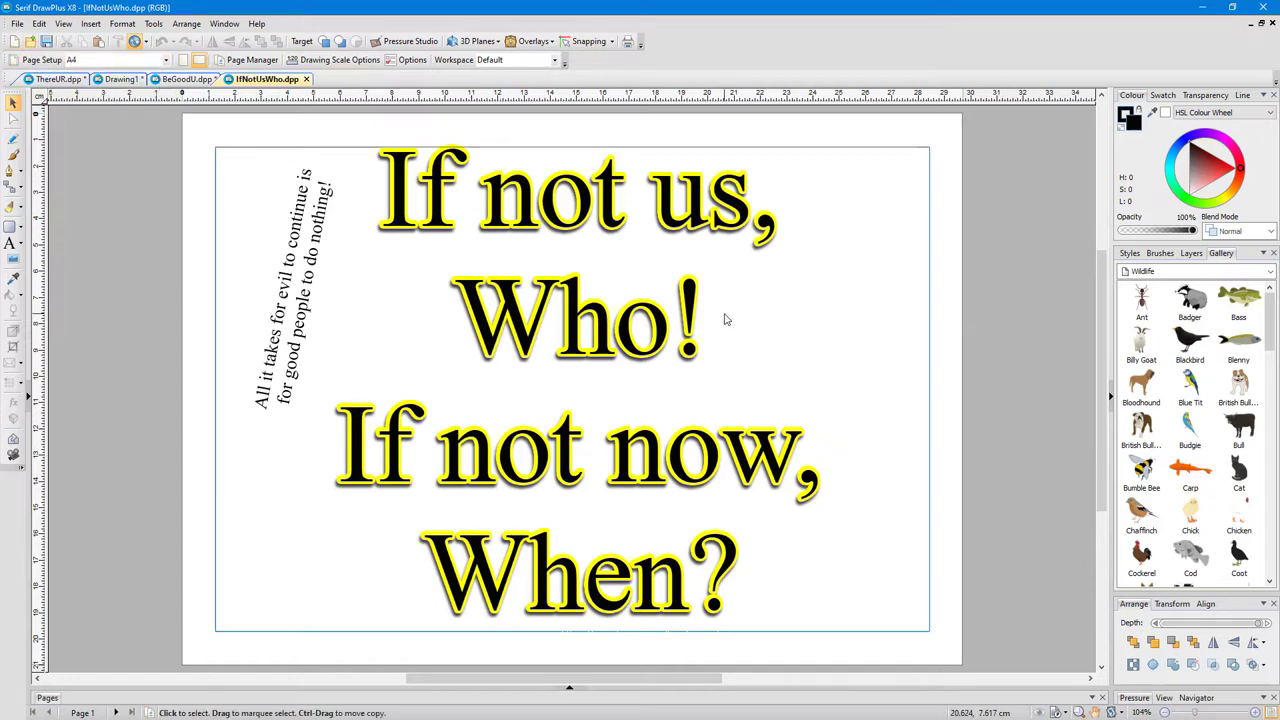
Open HappyBDayMusic.dpp, the Happy Birthday music poster, from the DPP folder
{"action": "left_click", "coordinate": [30, 41]}
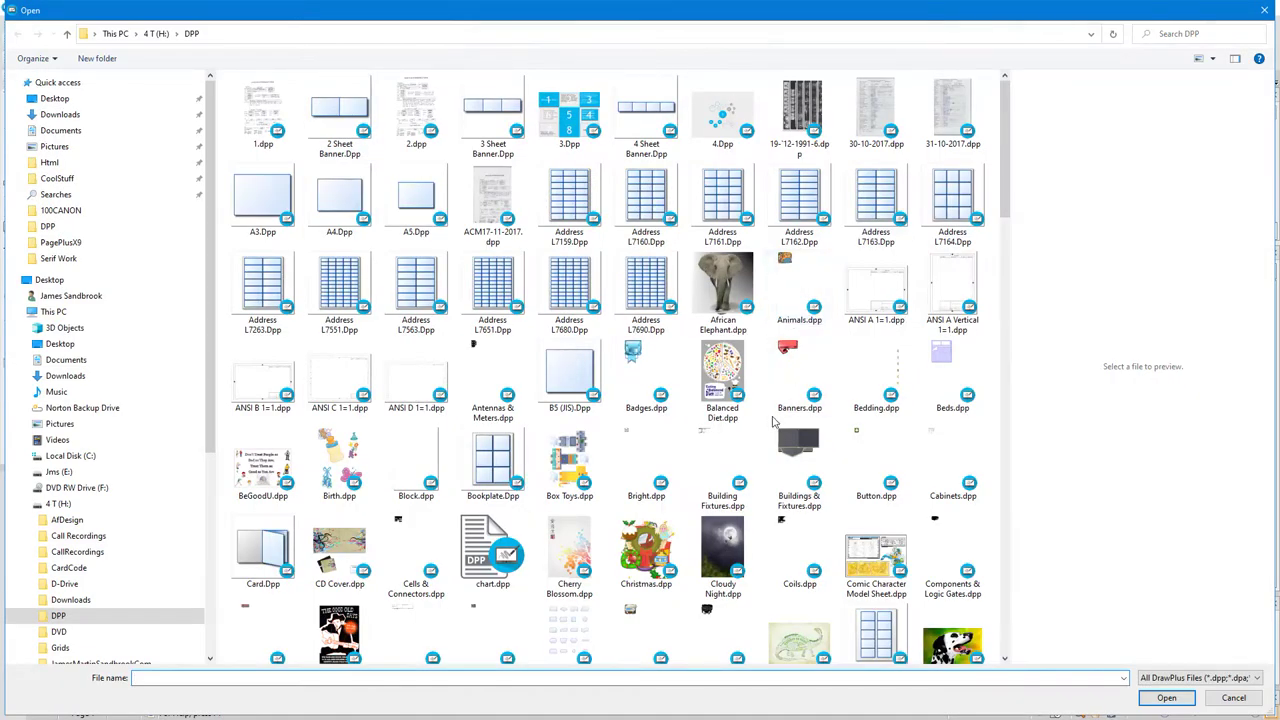
{"action": "scroll", "coordinate": [772, 422], "scroll_direction": "down", "scroll_amount": 5}
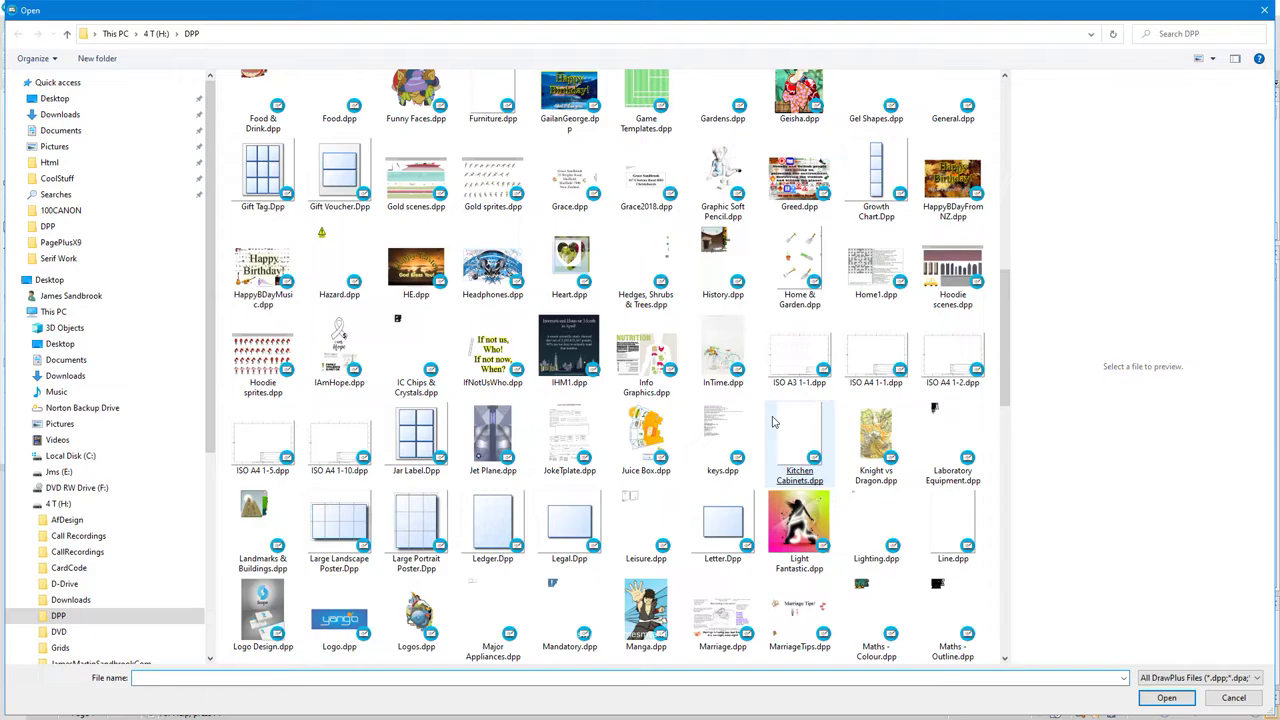
{"action": "double_click", "coordinate": [250, 262]}
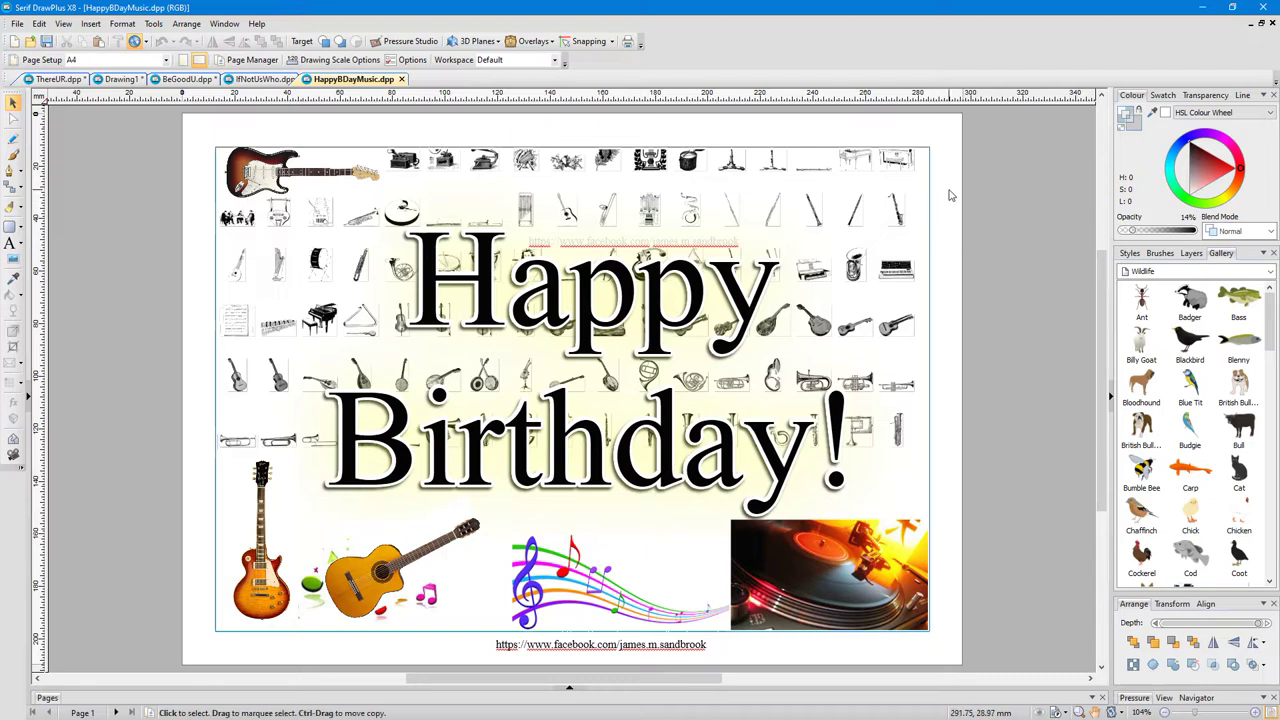
Drag the Happy Birthday! heading slightly lower and further left over the instrument pictures
{"action": "left_click", "coordinate": [623, 298]}
{"action": "left_click_drag", "start_coordinate": [623, 298], "coordinate": [628, 270]}
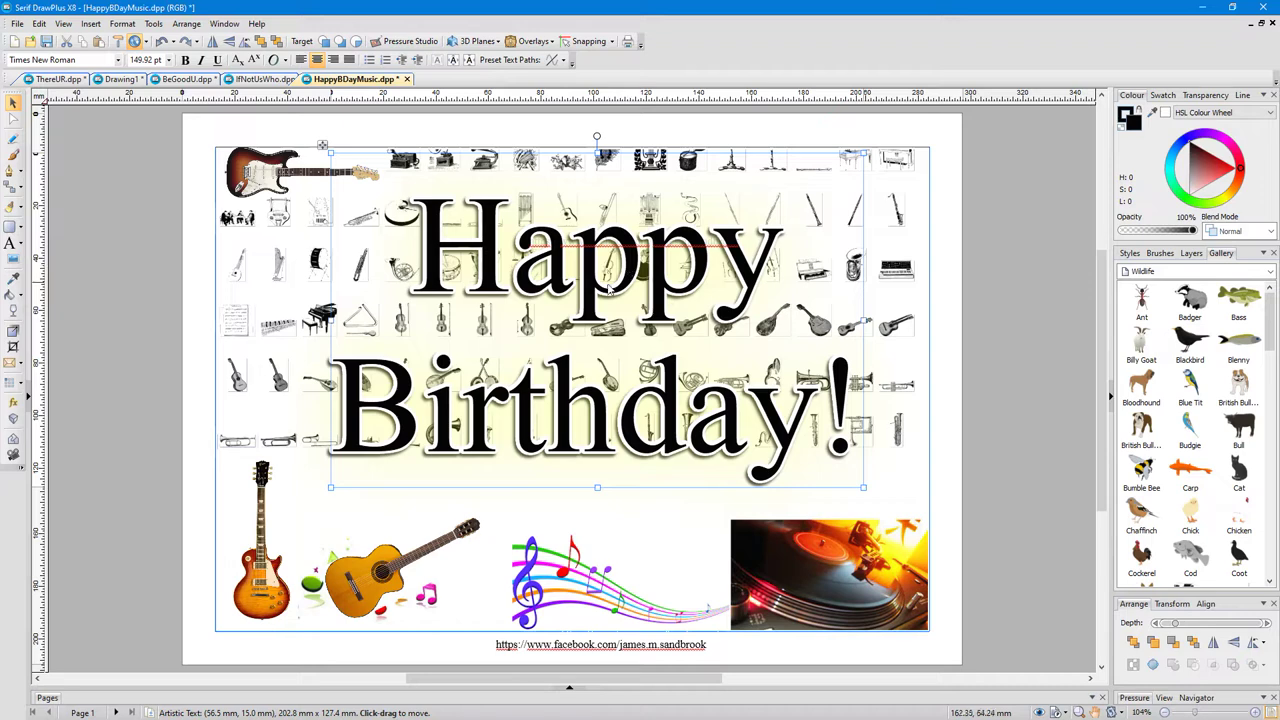
{"action": "left_click_drag", "start_coordinate": [606, 285], "coordinate": [580, 326]}
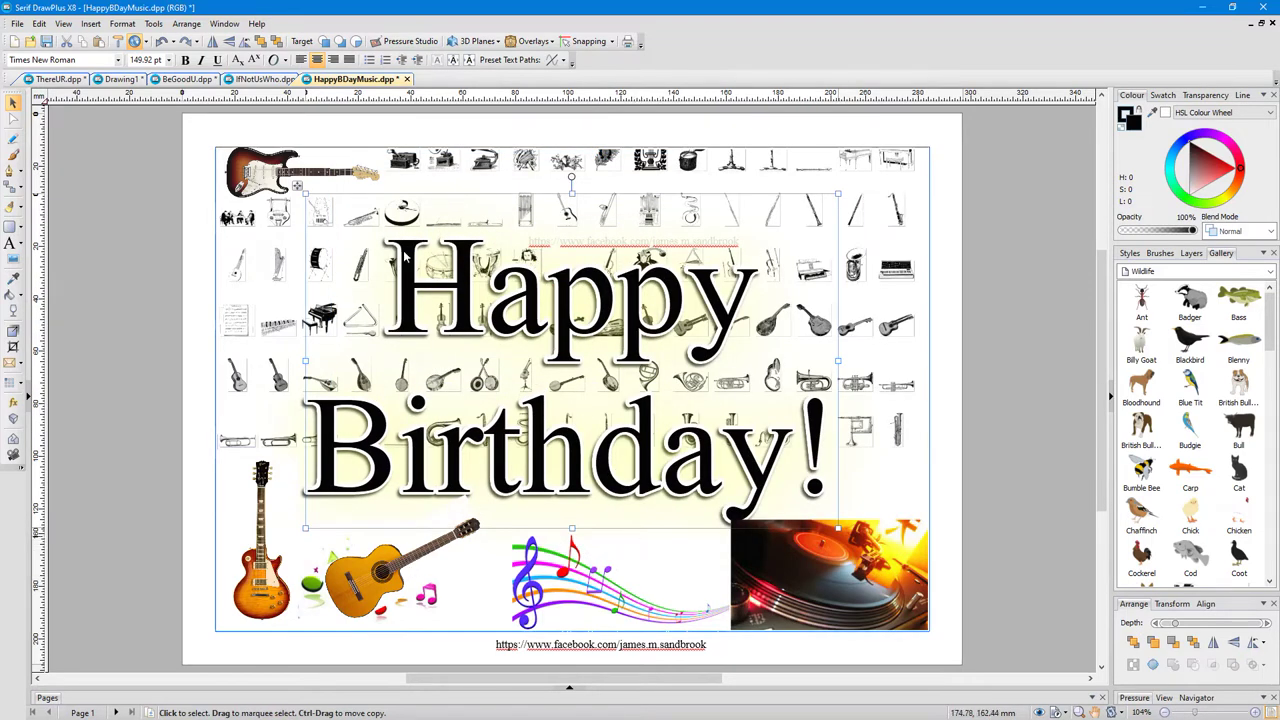
{"action": "left_click", "coordinate": [31, 42]}
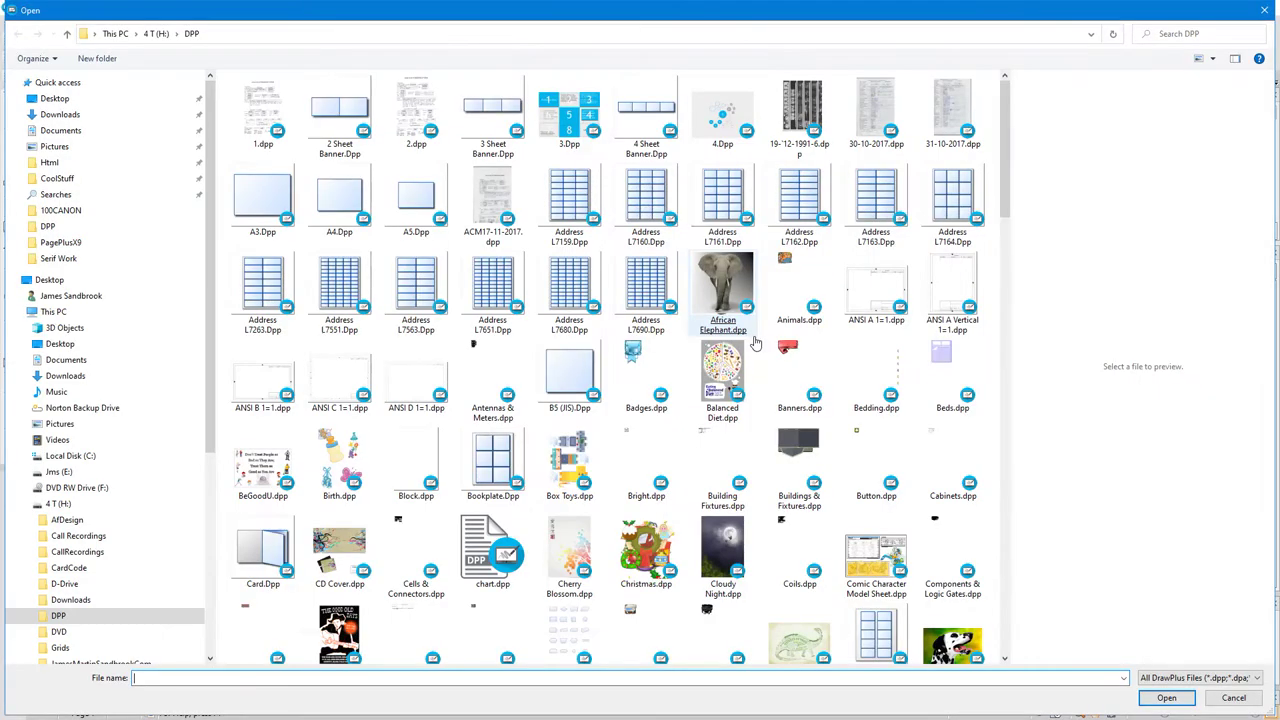
Open Organic Cosmetics.dpp from the DPP folder
{"action": "scroll", "coordinate": [755, 343], "scroll_direction": "down", "scroll_amount": 10}
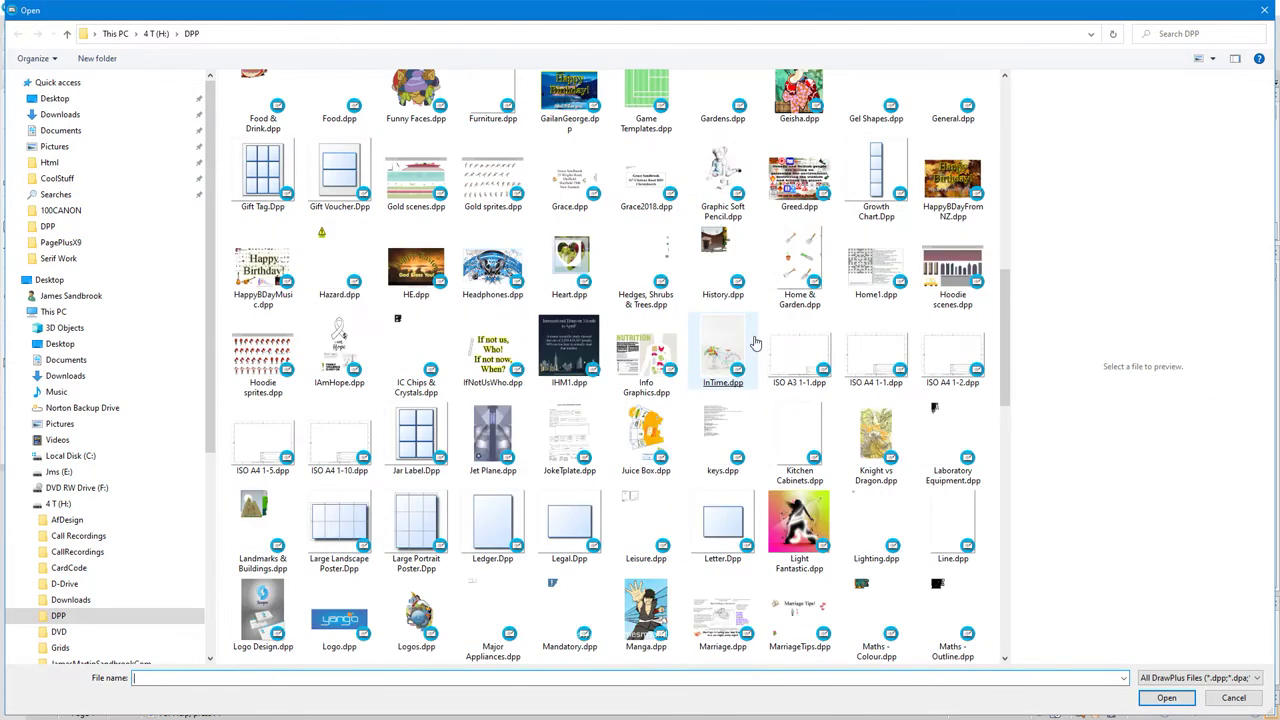
{"action": "scroll", "coordinate": [755, 343], "scroll_direction": "down", "scroll_amount": 5}
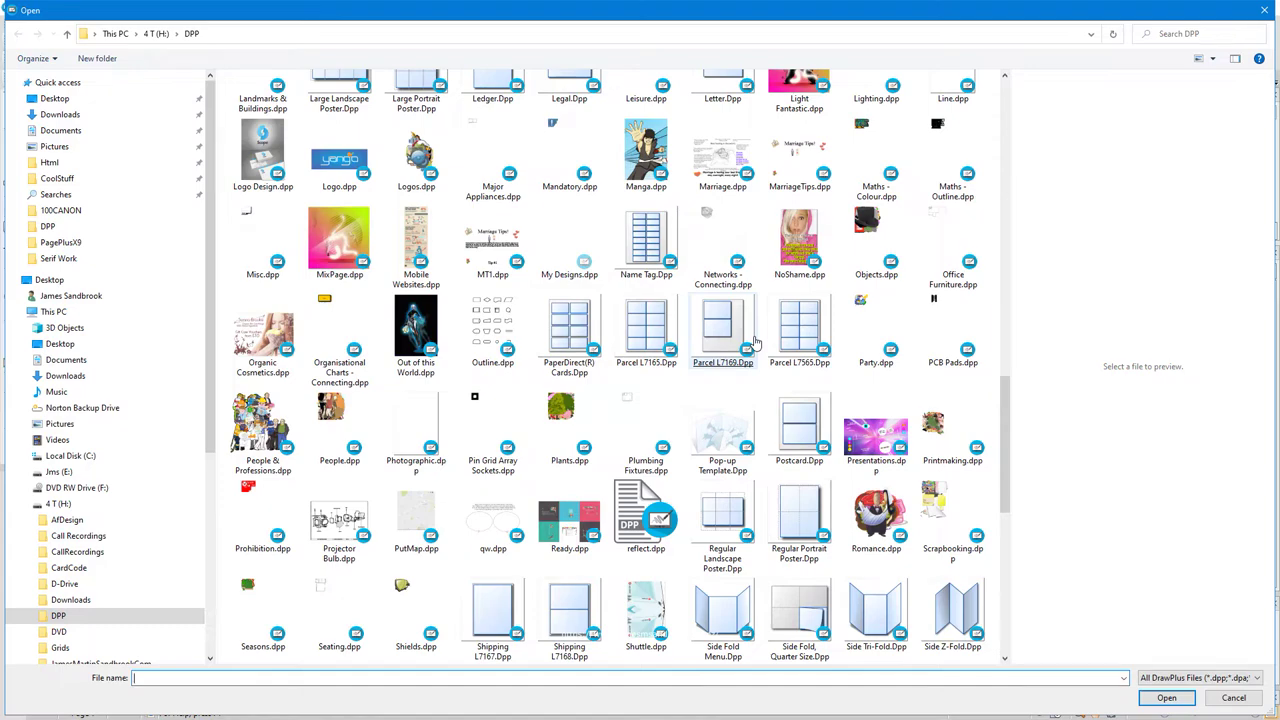
{"action": "double_click", "coordinate": [266, 336]}
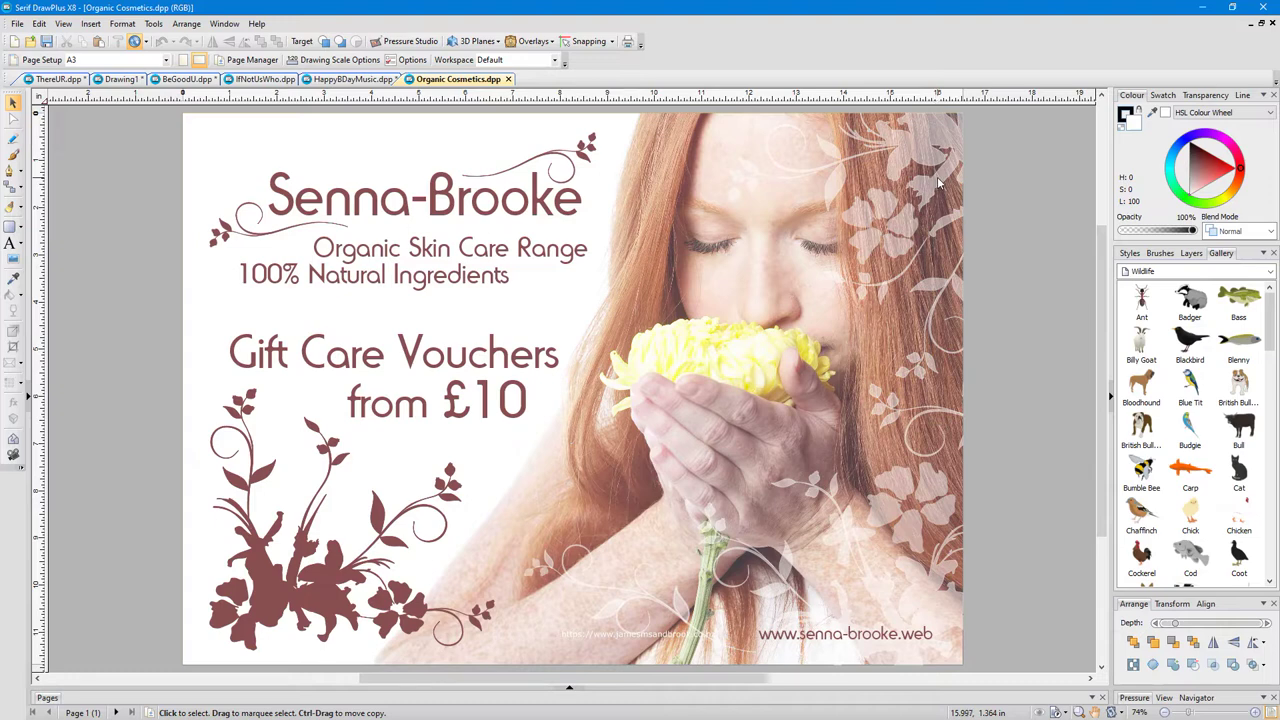
Move the Senna-Brooke heading slightly up and to the left
{"action": "left_click", "coordinate": [480, 249]}
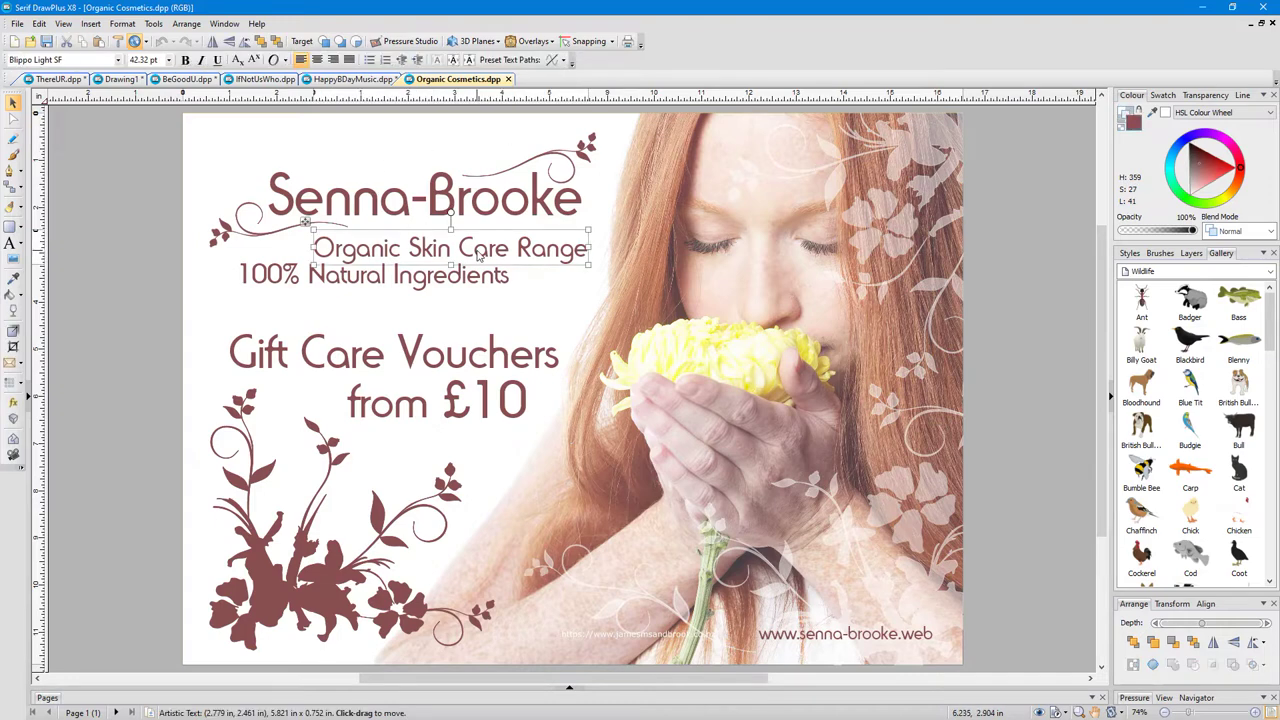
{"action": "left_click", "coordinate": [476, 205]}
{"action": "left_click_drag", "start_coordinate": [476, 205], "coordinate": [426, 193]}
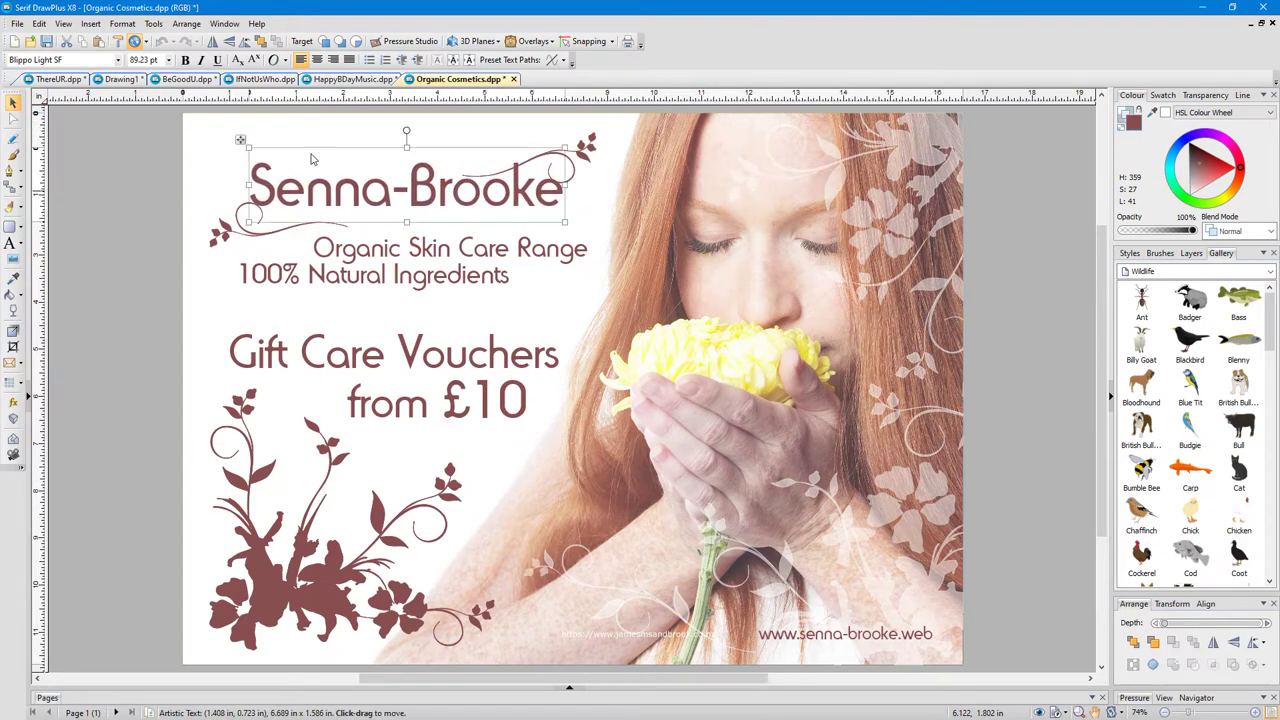
{"action": "left_click", "coordinate": [31, 42]}
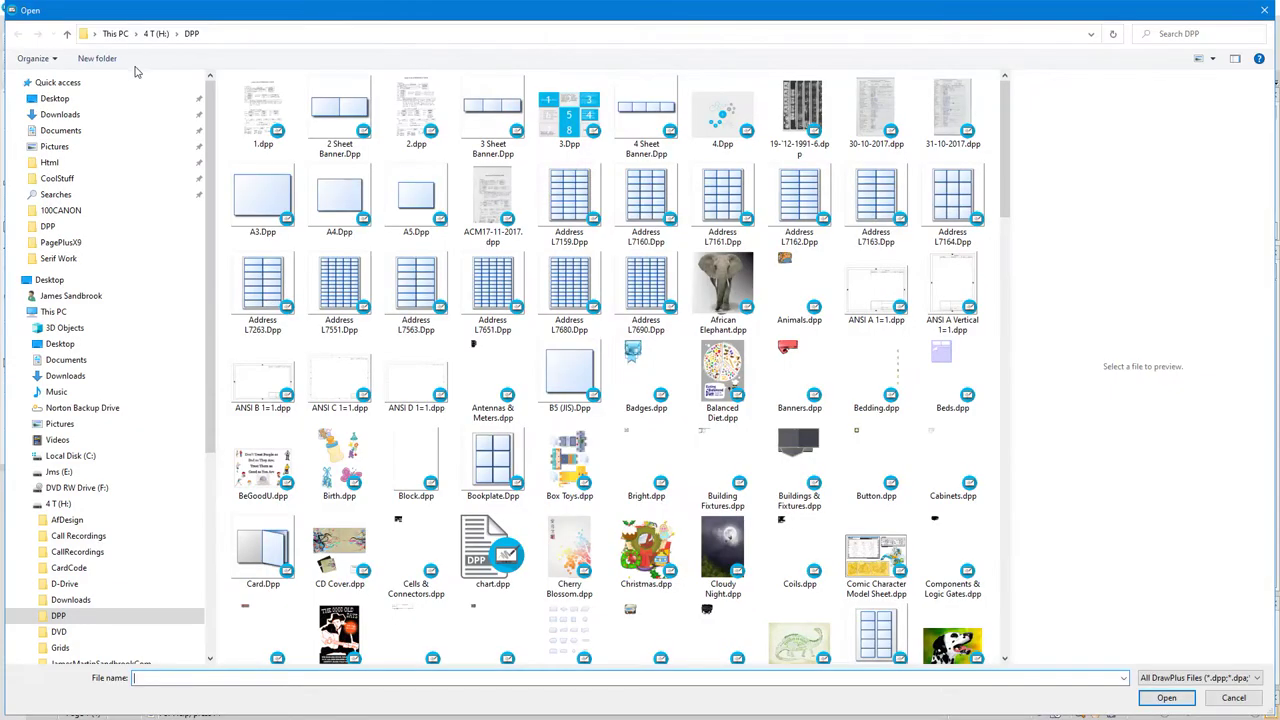
{"action": "scroll", "coordinate": [507, 298], "scroll_direction": "down", "scroll_amount": 5}
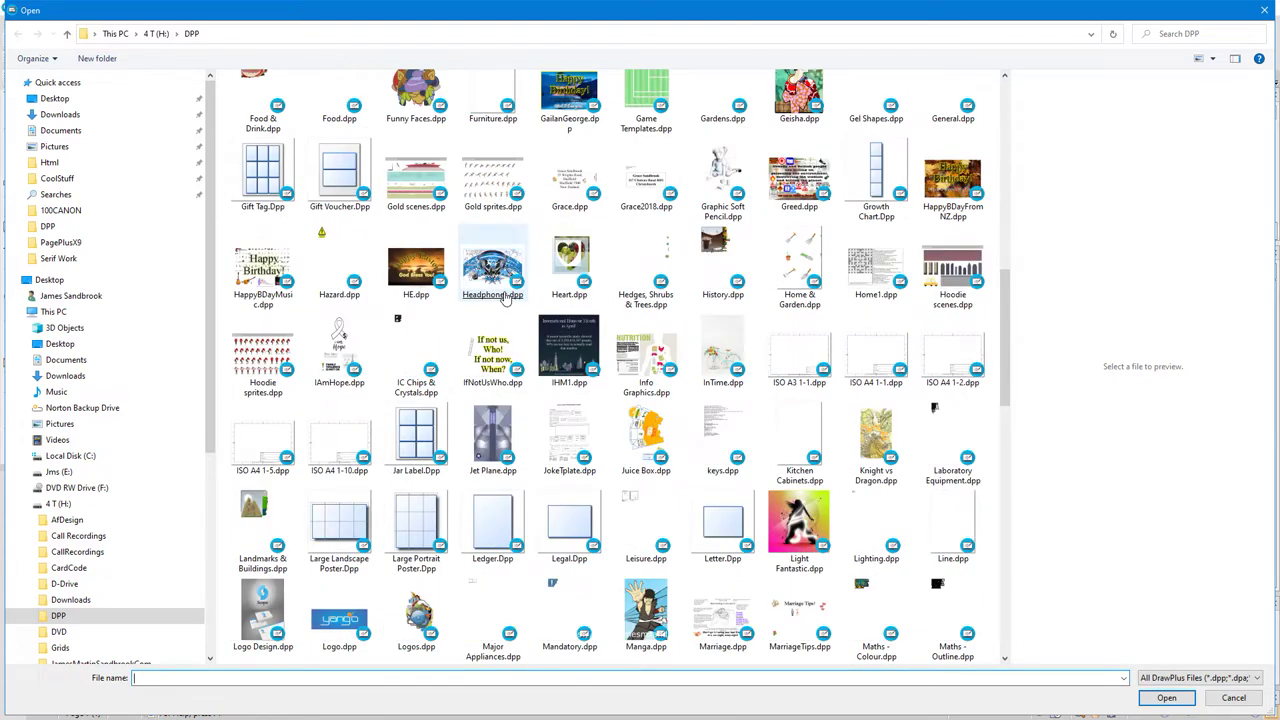
{"action": "double_click", "coordinate": [572, 92]}
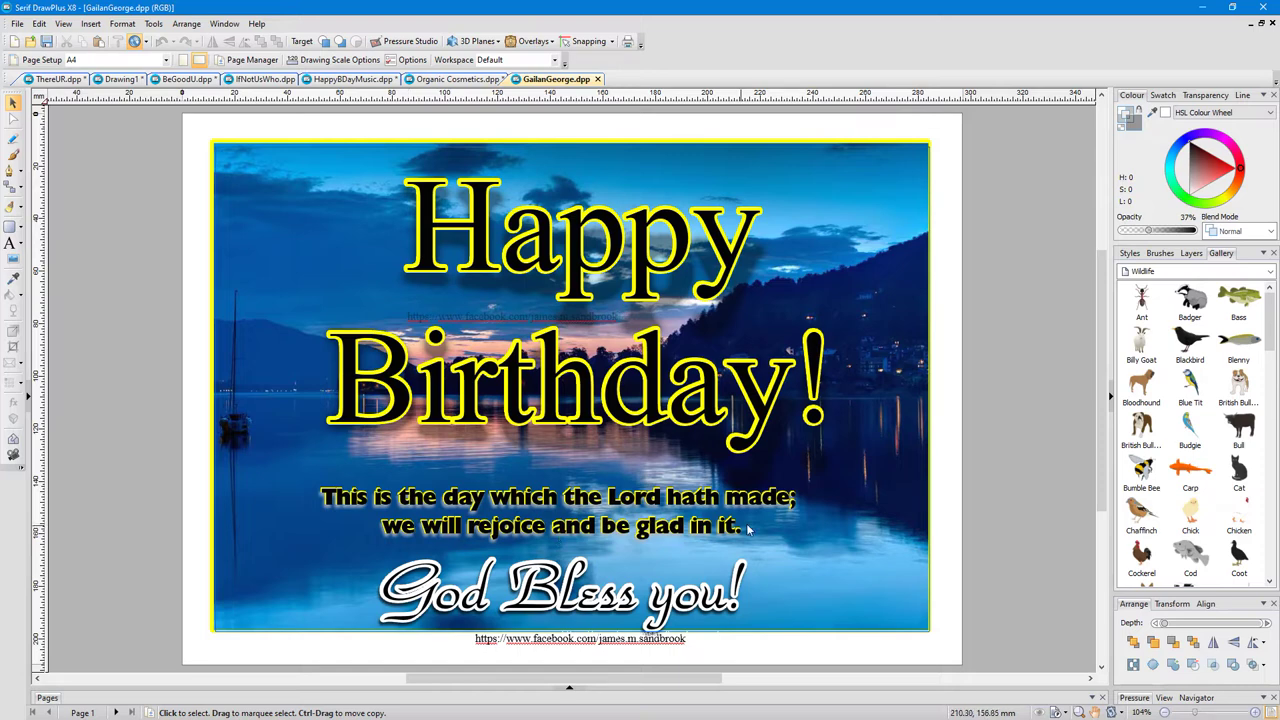
{"action": "left_click", "coordinate": [31, 42]}
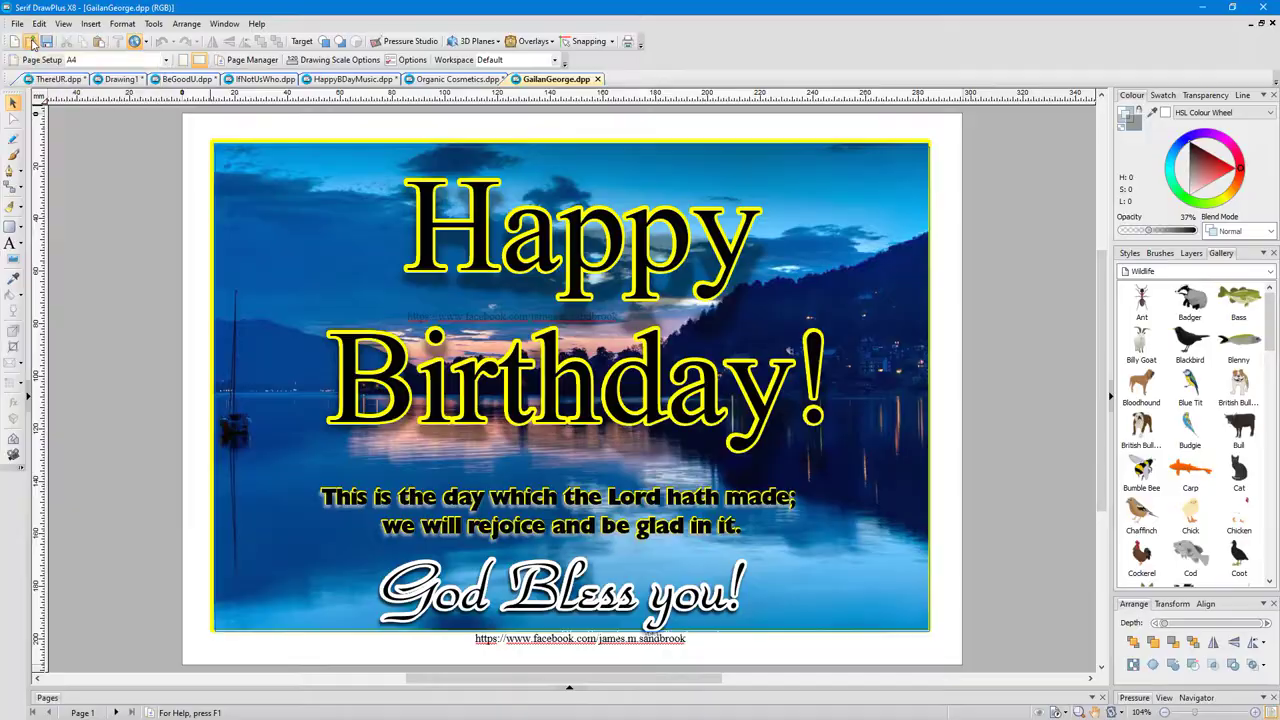
{"action": "scroll", "coordinate": [605, 352], "scroll_direction": "down", "scroll_amount": 20}
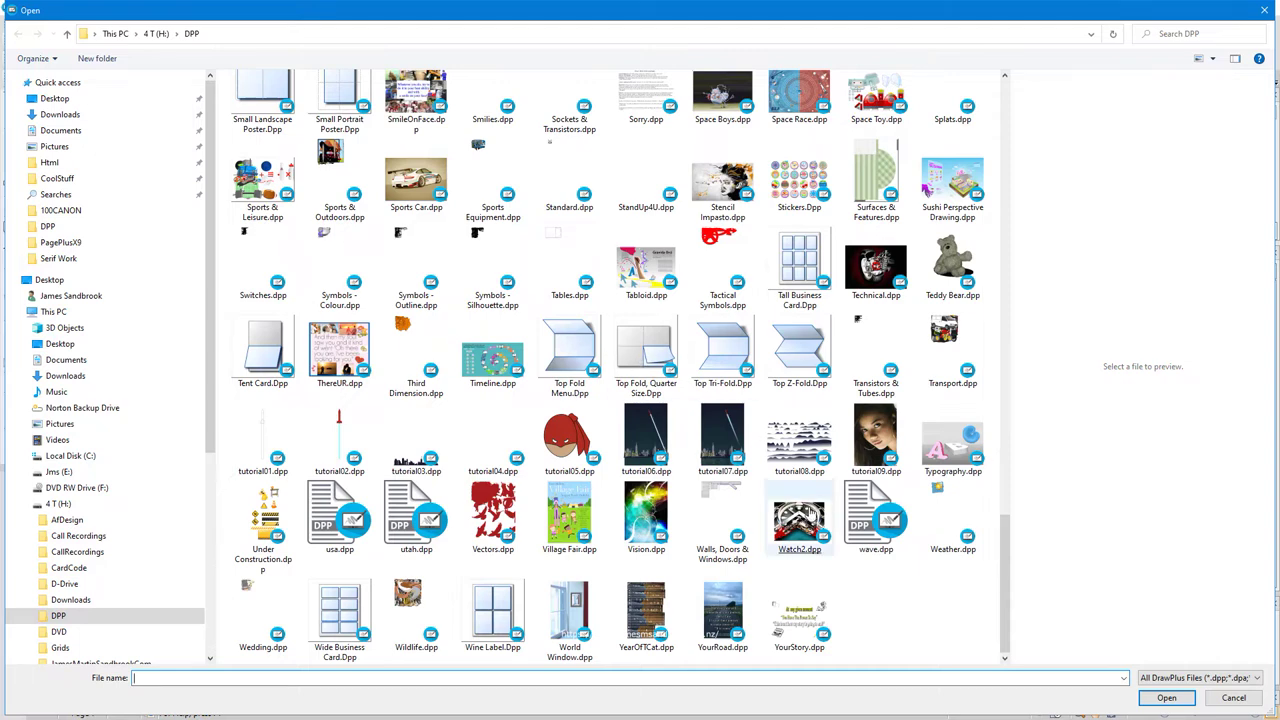
{"action": "double_click", "coordinate": [802, 513]}
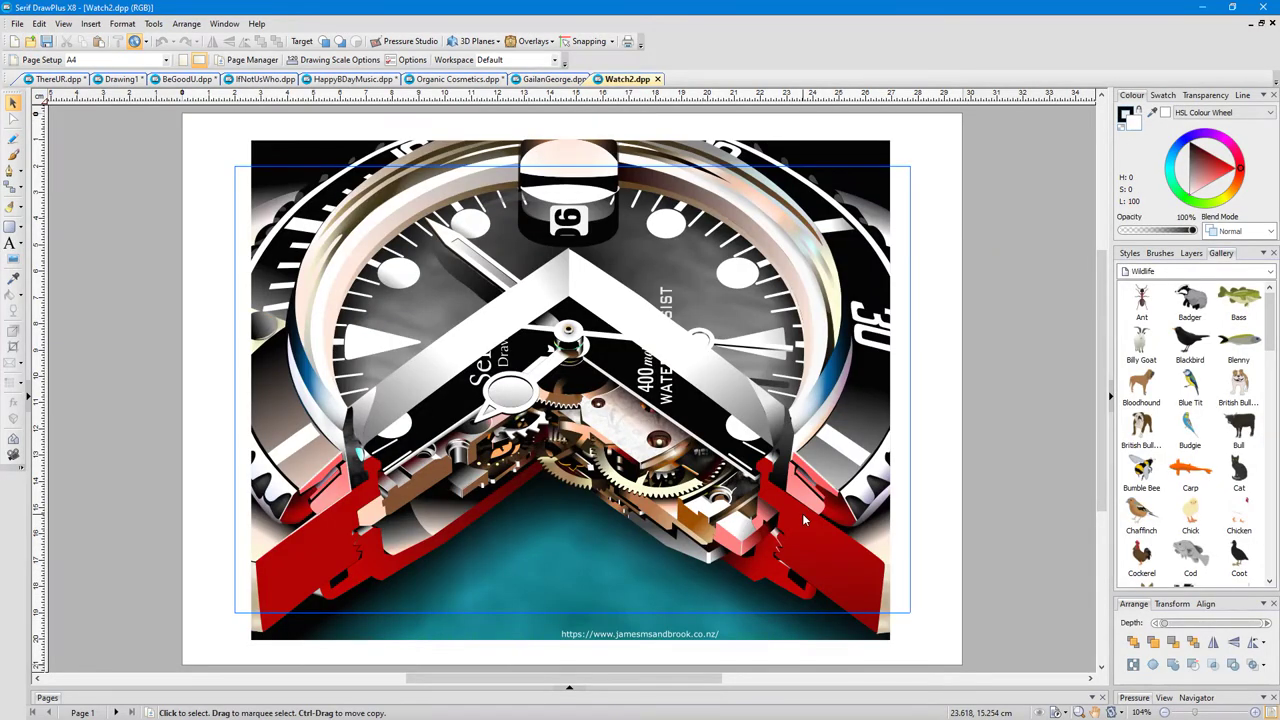
Pull the white hand piece, gold gear arc and a dark hand piece out of the watch
{"action": "left_click_drag", "start_coordinate": [520, 395], "coordinate": [528, 571]}
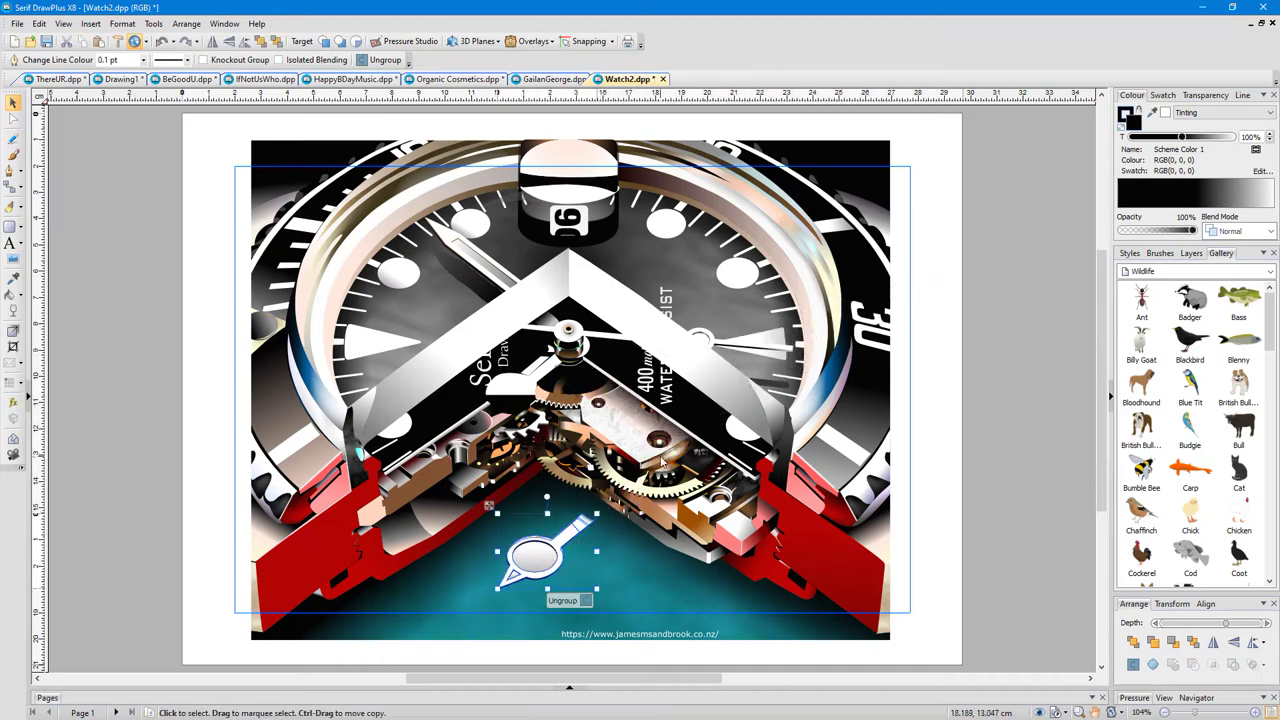
{"action": "left_click_drag", "start_coordinate": [660, 462], "coordinate": [648, 598]}
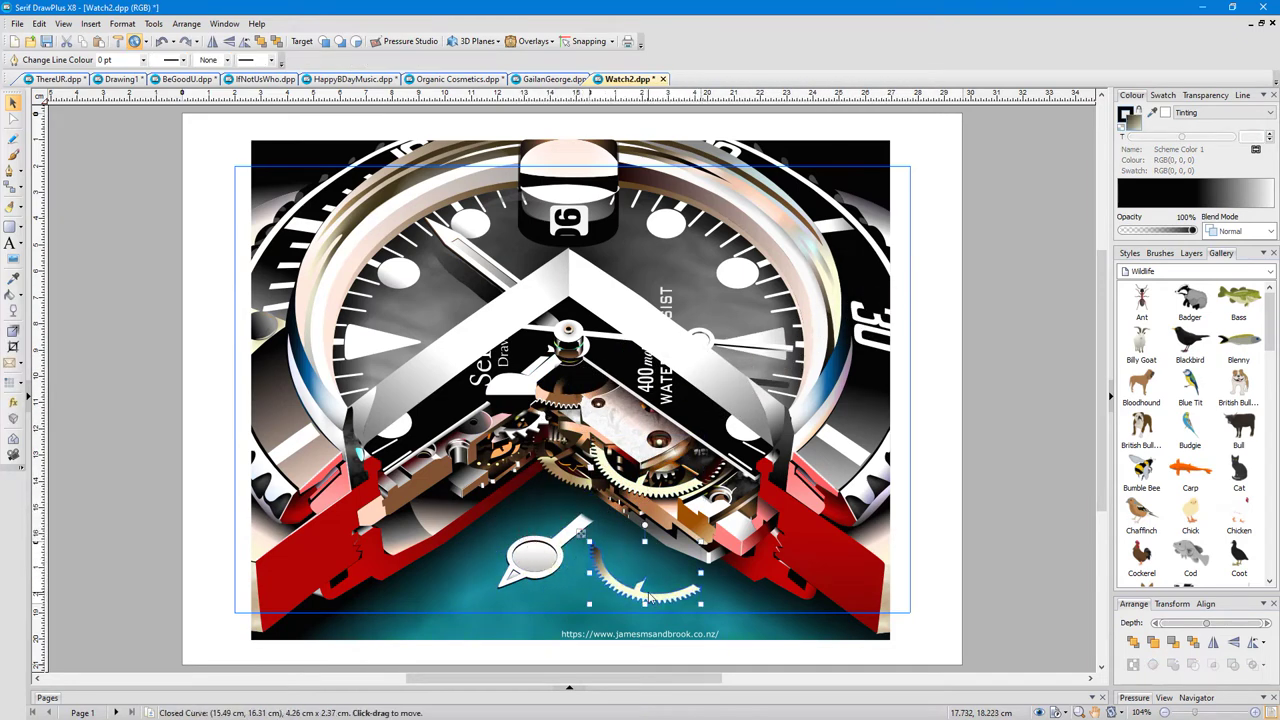
{"action": "mouse_move", "coordinate": [604, 291]}
{"action": "left_mouse_down"}
{"action": "mouse_move", "coordinate": [383, 366]}
{"action": "mouse_move", "coordinate": [365, 492]}
{"action": "mouse_move", "coordinate": [461, 600]}
{"action": "mouse_move", "coordinate": [437, 268]}
{"action": "left_mouse_up"}
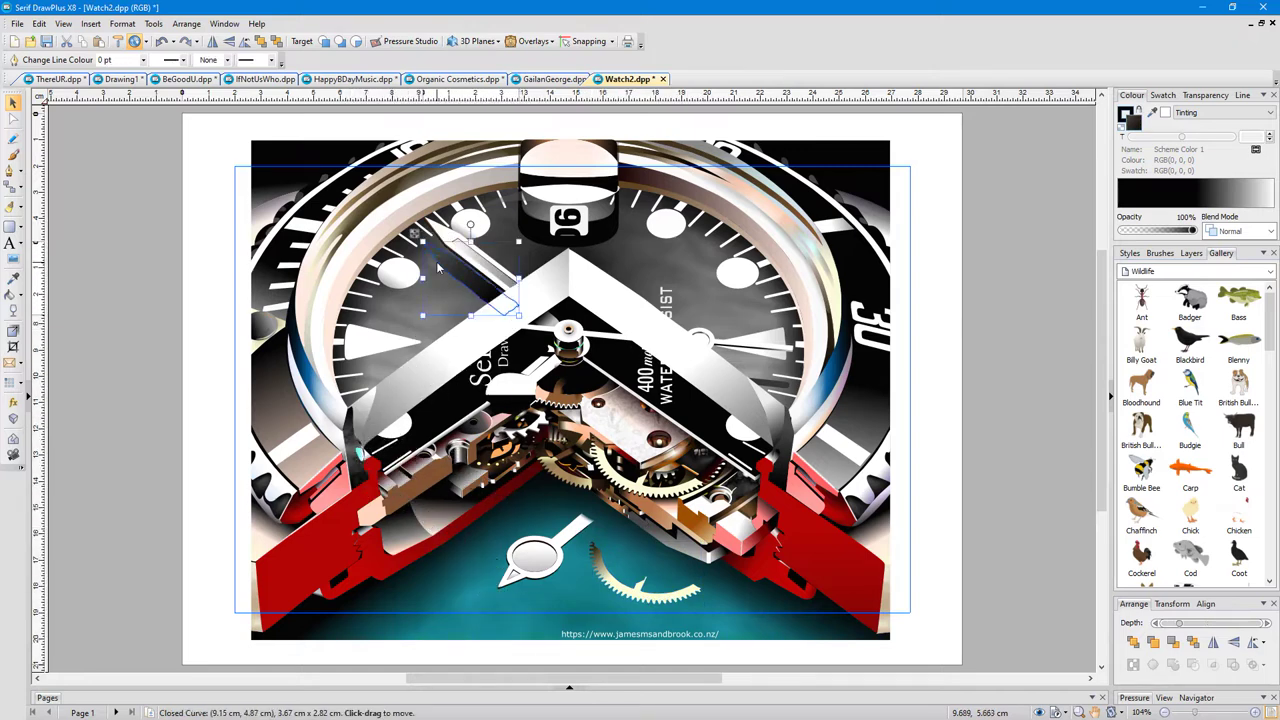
{"action": "left_click", "coordinate": [31, 42]}
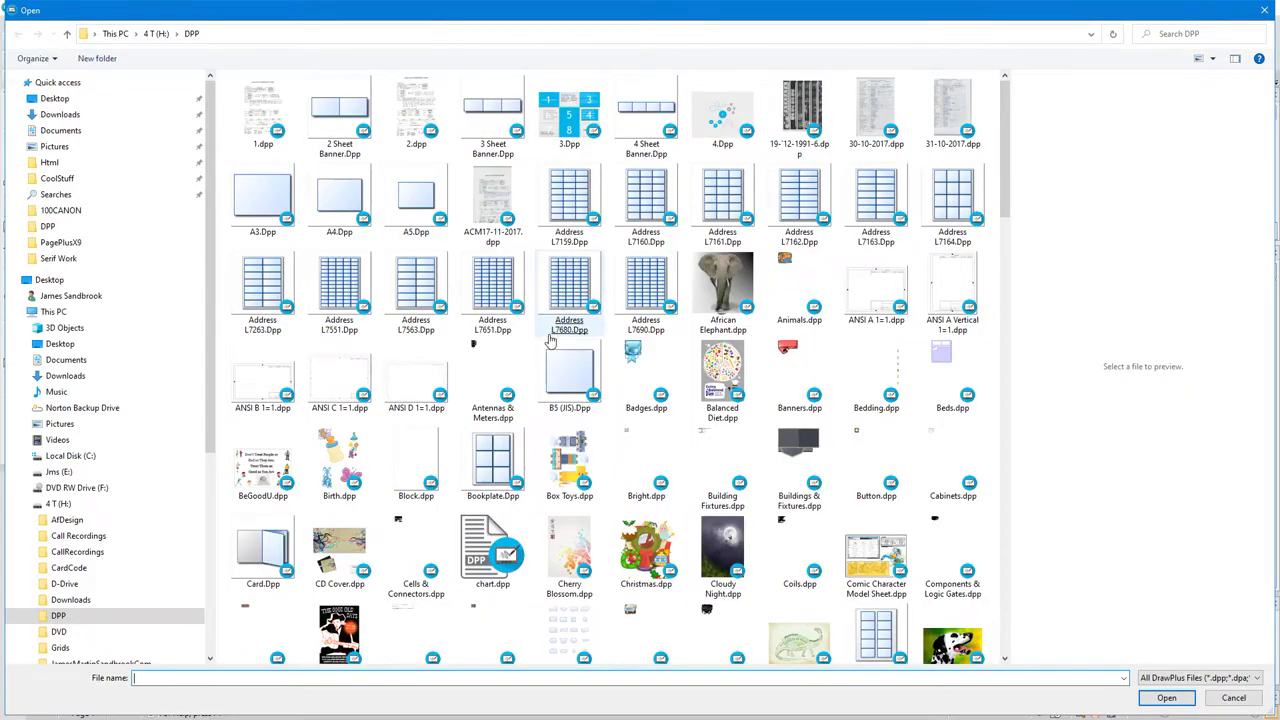
Scroll the DPP folder and pick Sports Car.dpp to open
{"action": "scroll", "coordinate": [549, 341], "scroll_direction": "down", "scroll_amount": 10}
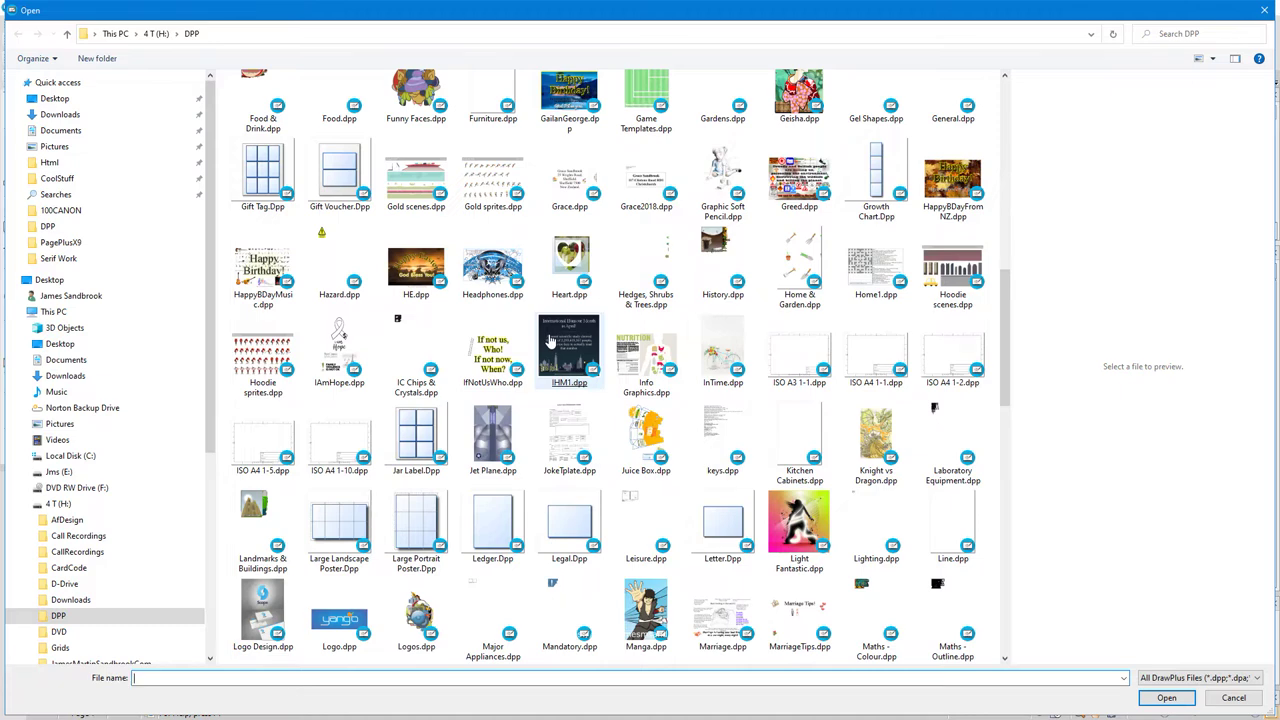
{"action": "scroll", "coordinate": [549, 341], "scroll_direction": "down", "scroll_amount": 10}
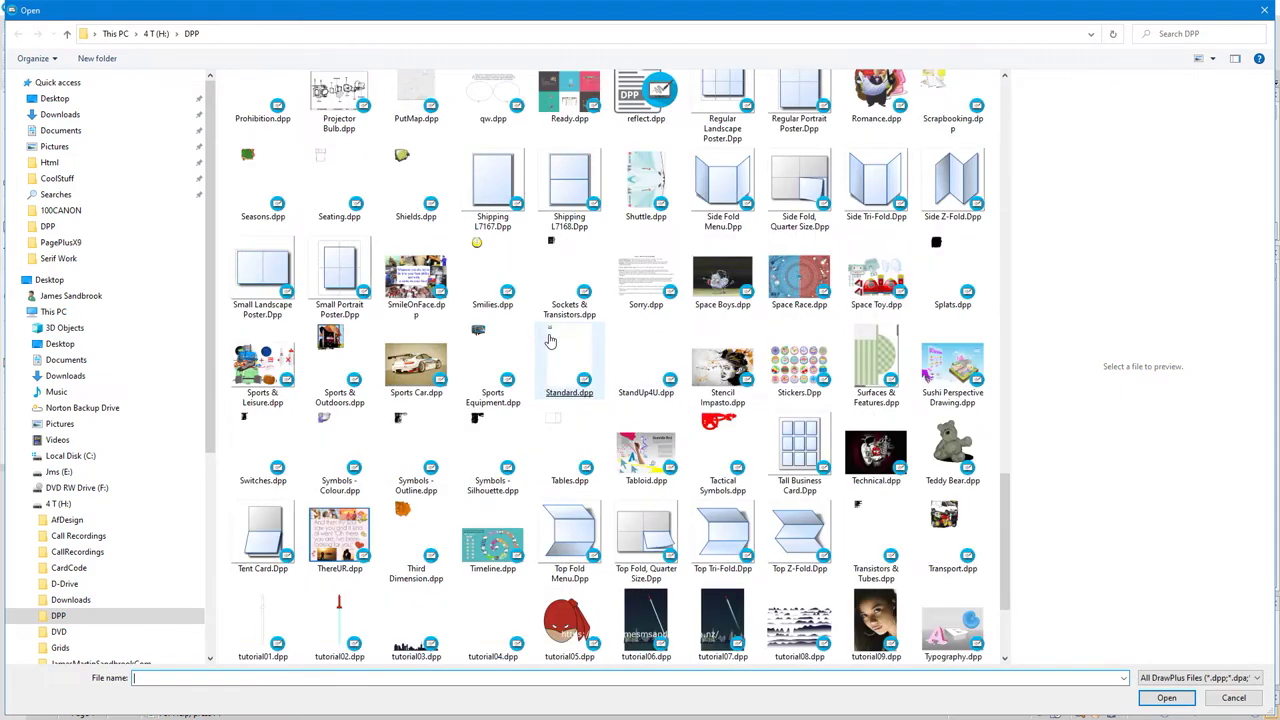
{"action": "left_click", "coordinate": [416, 365]}
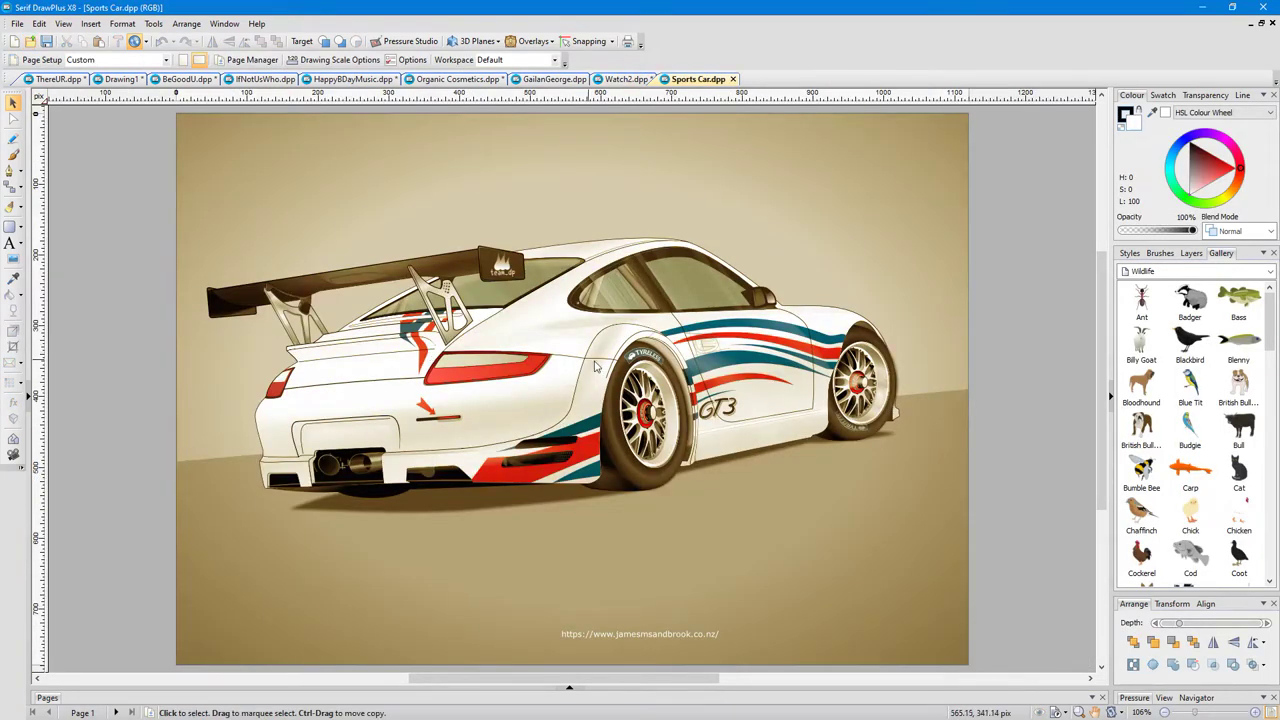
Drag the rear wheel rim, glow, spoiler highlights, rear window and red taillight off the car
{"action": "left_click_drag", "start_coordinate": [655, 440], "coordinate": [678, 482]}
{"action": "left_click_drag", "start_coordinate": [651, 378], "coordinate": [818, 491]}
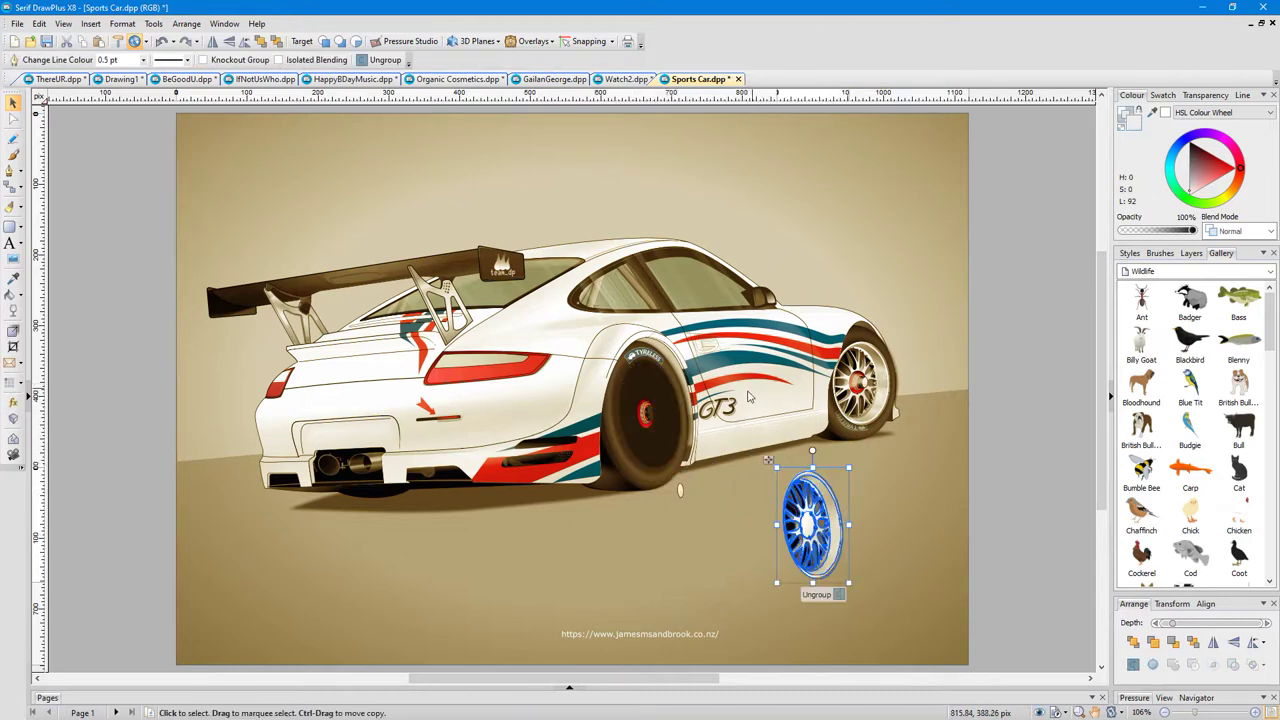
{"action": "left_click_drag", "start_coordinate": [740, 410], "coordinate": [925, 500]}
{"action": "left_click_drag", "start_coordinate": [485, 268], "coordinate": [527, 180]}
{"action": "left_click_drag", "start_coordinate": [322, 286], "coordinate": [575, 190]}
{"action": "left_click_drag", "start_coordinate": [612, 283], "coordinate": [778, 216]}
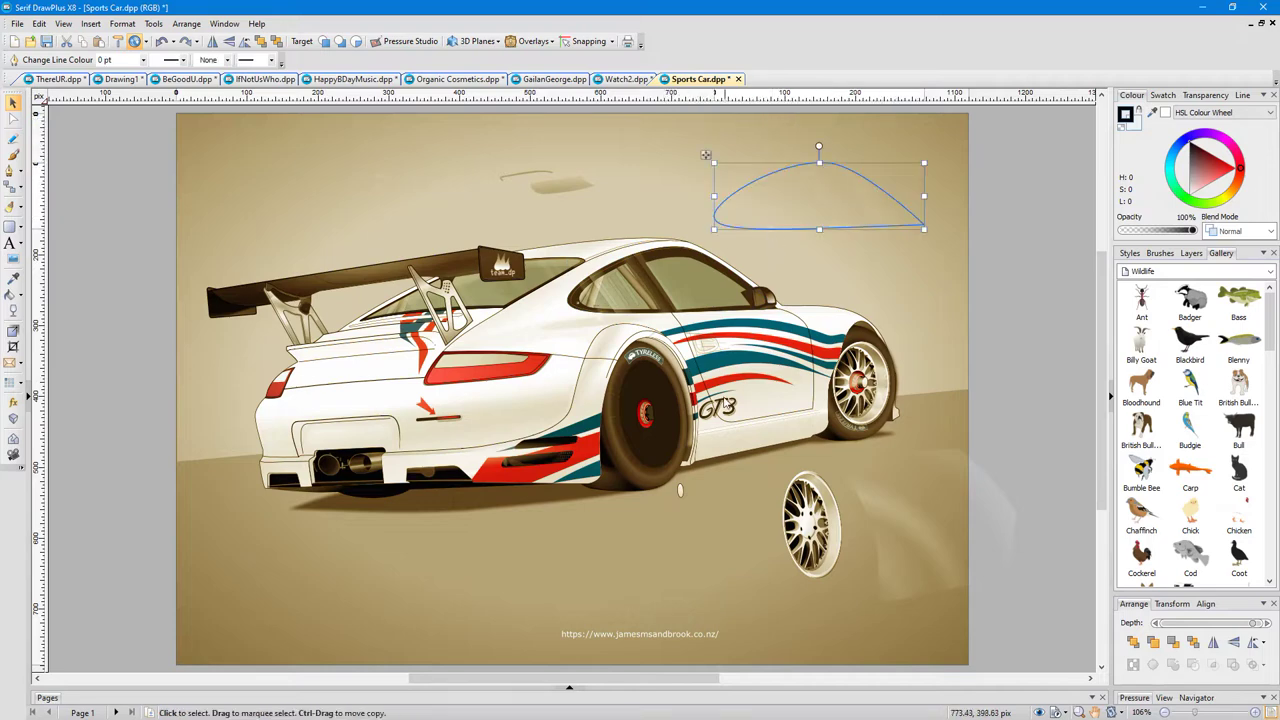
{"action": "left_click_drag", "start_coordinate": [712, 305], "coordinate": [688, 583]}
{"action": "left_click_drag", "start_coordinate": [480, 362], "coordinate": [363, 585]}
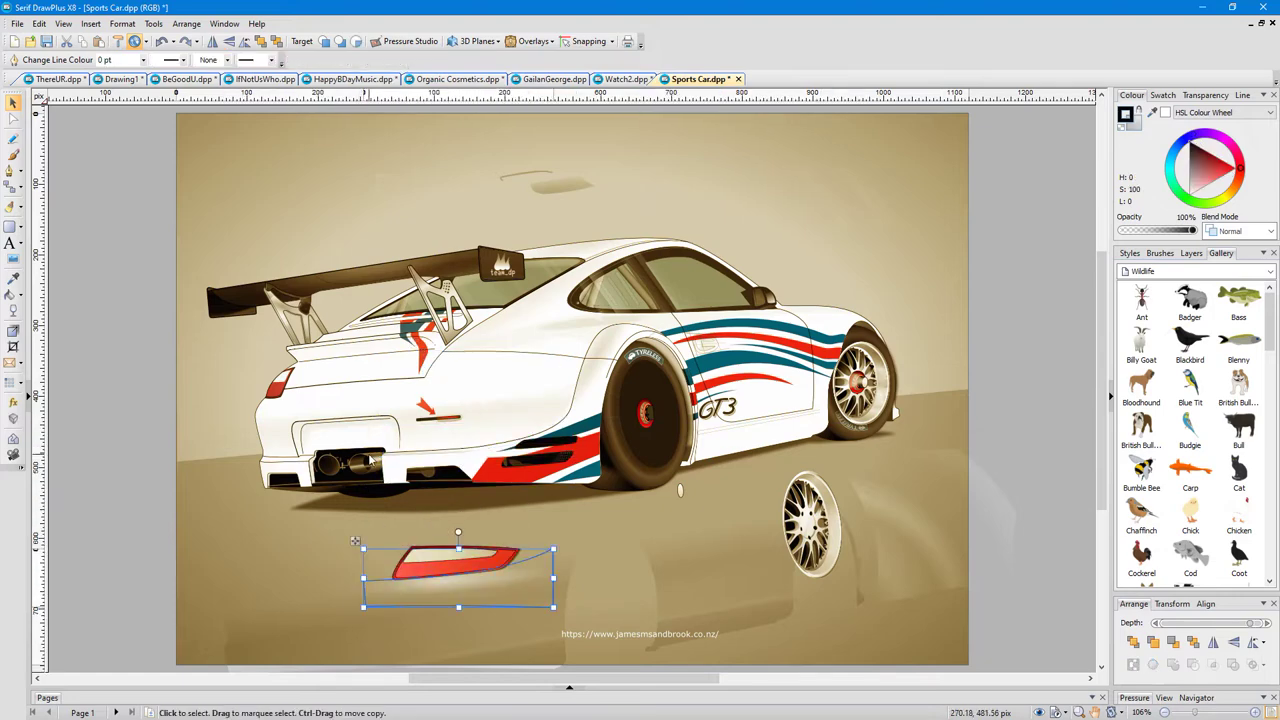
Move the bumper curves, dark stripe, a window highlight and the wing strut group to the top-left
{"action": "left_click", "coordinate": [365, 450]}
{"action": "left_click_drag", "start_coordinate": [290, 443], "coordinate": [250, 565]}
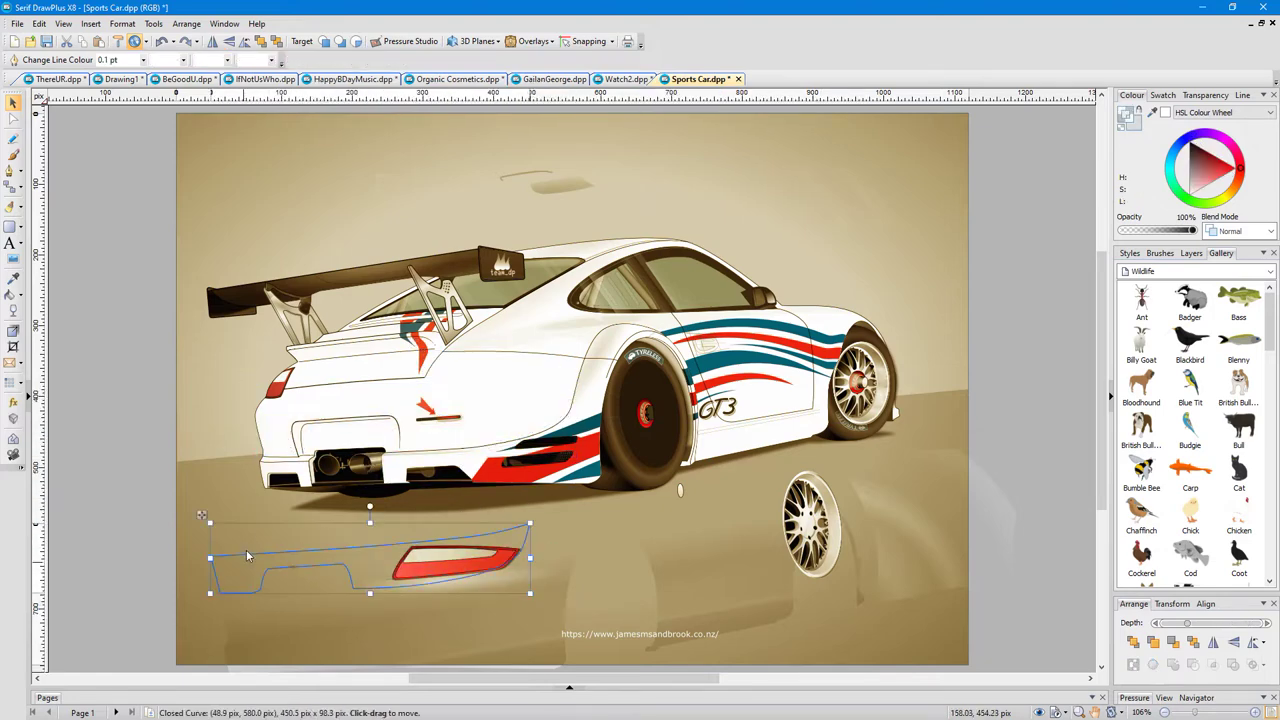
{"action": "mouse_move", "coordinate": [510, 470]}
{"action": "left_mouse_down"}
{"action": "mouse_move", "coordinate": [508, 482]}
{"action": "mouse_move", "coordinate": [505, 468]}
{"action": "left_mouse_up"}
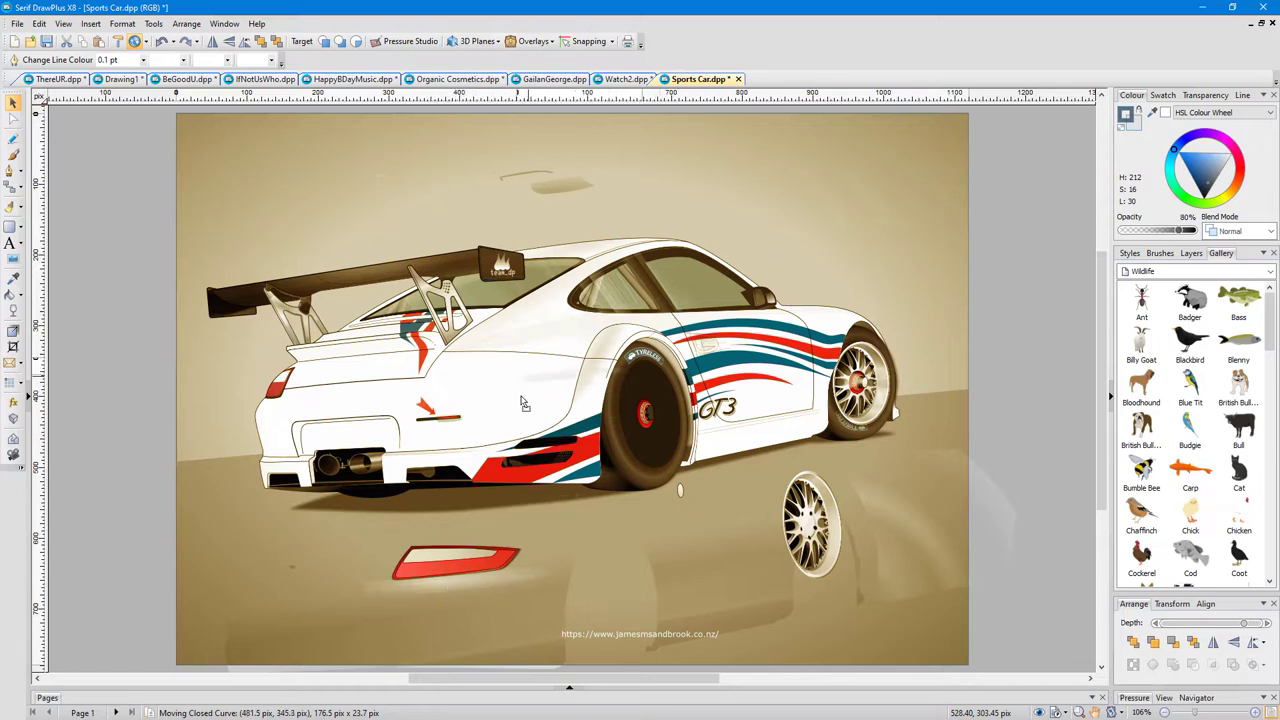
{"action": "left_click_drag", "start_coordinate": [586, 344], "coordinate": [713, 263]}
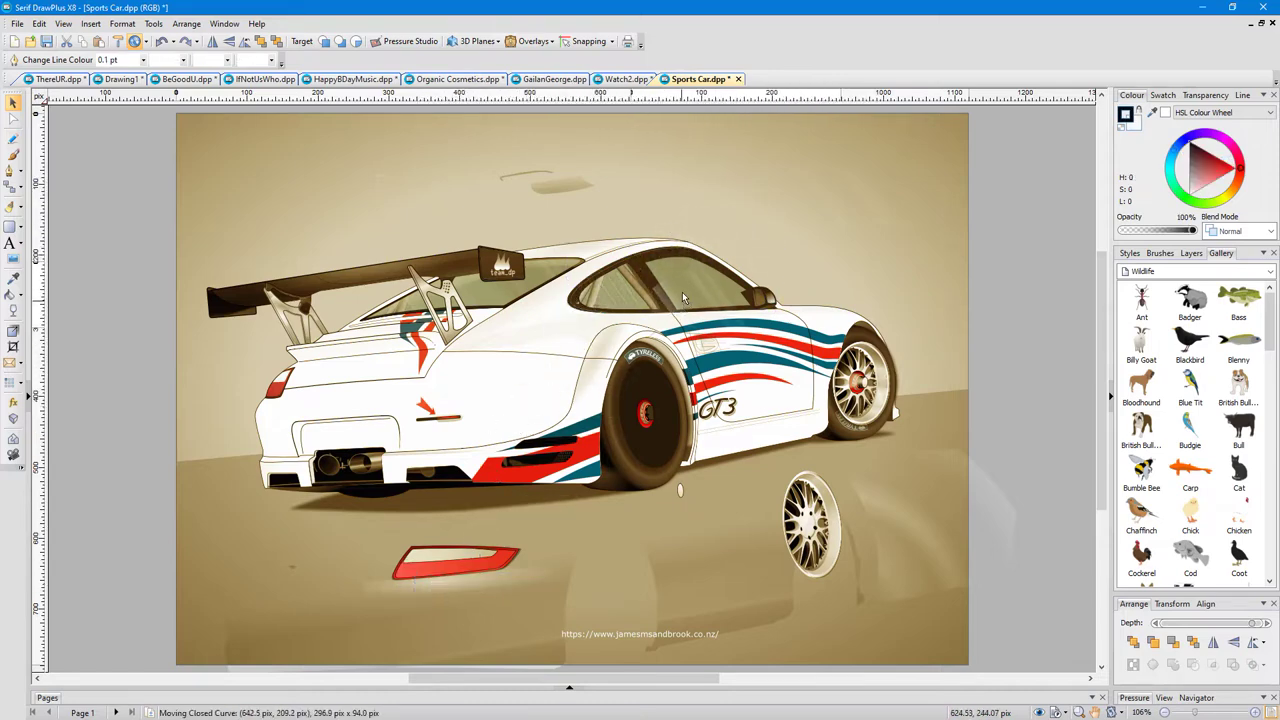
{"action": "left_click_drag", "start_coordinate": [683, 297], "coordinate": [700, 166]}
{"action": "left_click", "coordinate": [445, 290]}
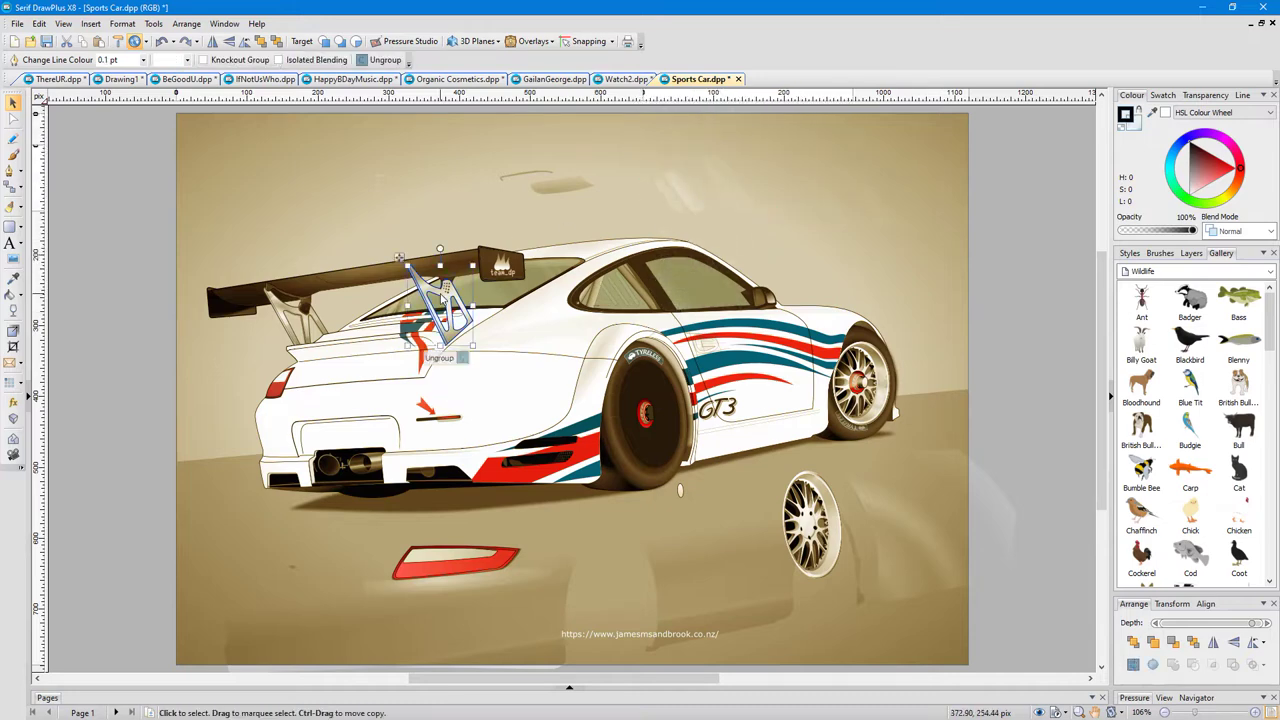
{"action": "left_click_drag", "start_coordinate": [445, 290], "coordinate": [371, 196]}
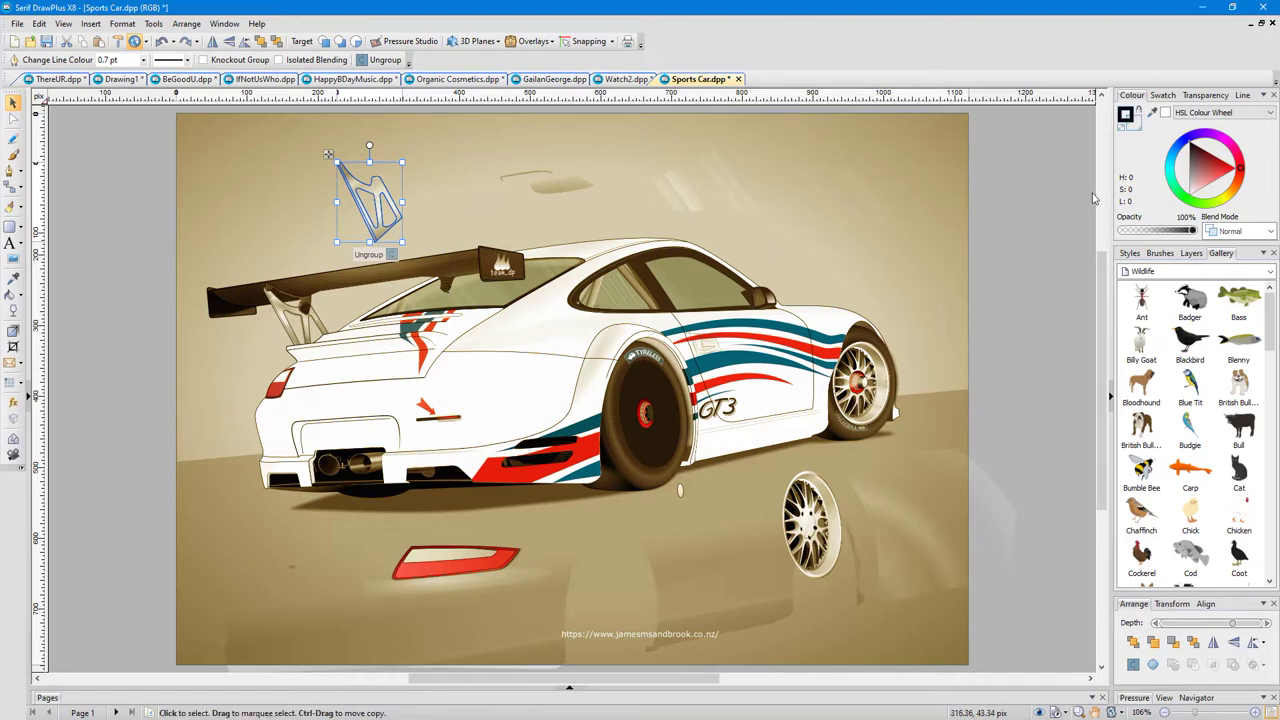
Cycle the right panel through Clipart, Brushes and Bevel styles, ending on Layers
{"action": "left_click", "coordinate": [1191, 254]}
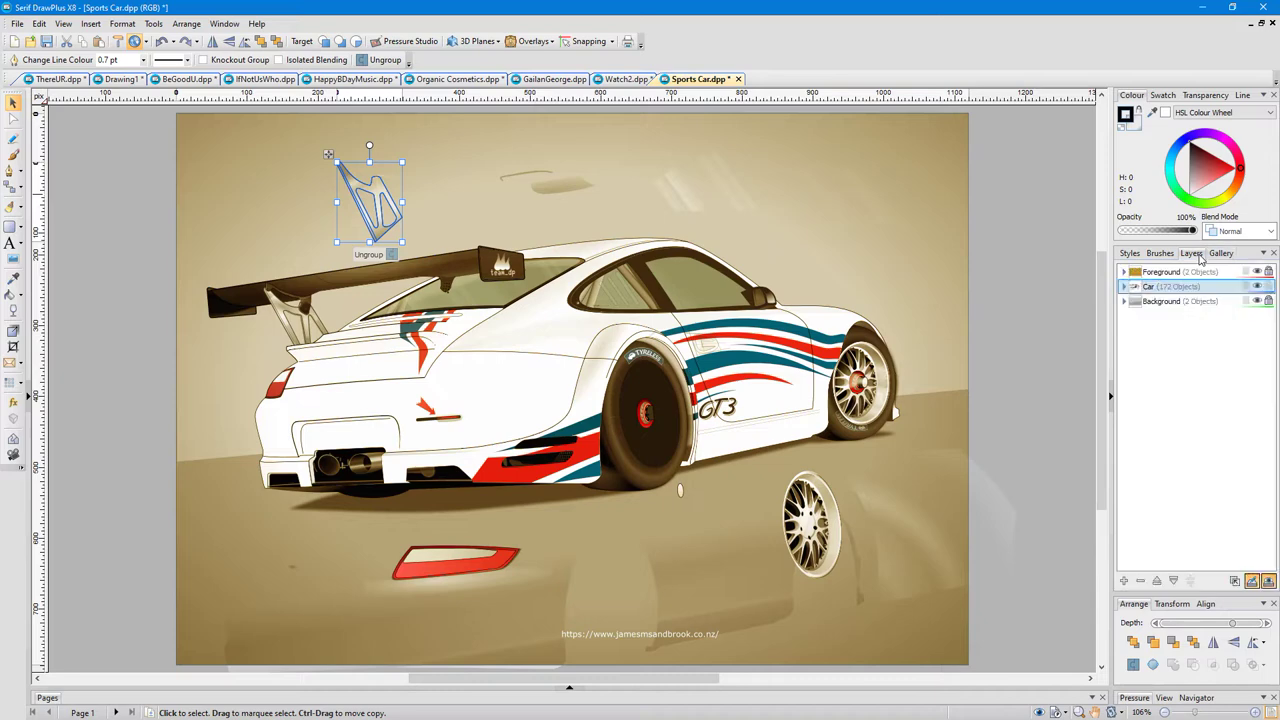
{"action": "left_click", "coordinate": [1221, 254]}
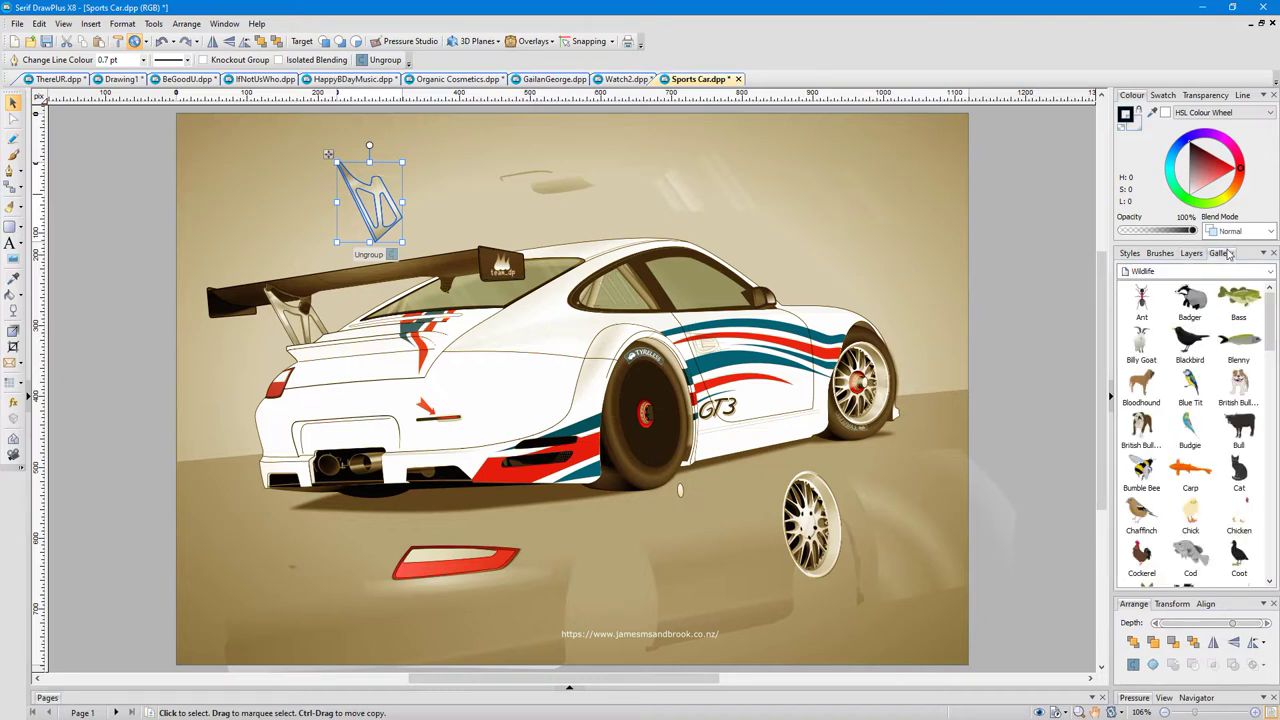
{"action": "left_click", "coordinate": [1161, 254]}
{"action": "left_click", "coordinate": [1128, 254]}
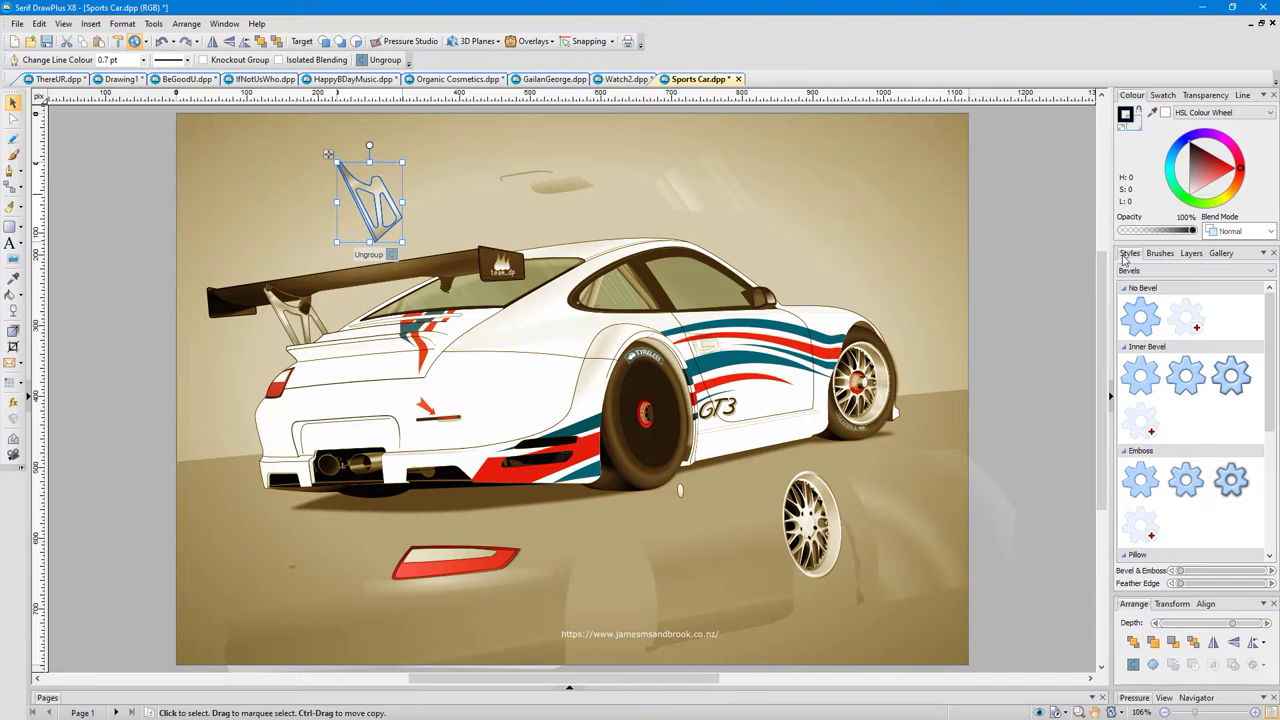
{"action": "left_click", "coordinate": [1193, 258]}
Hide and re-show the Car, Background and Foreground layers so all stay visible
{"action": "left_click", "coordinate": [1173, 306]}
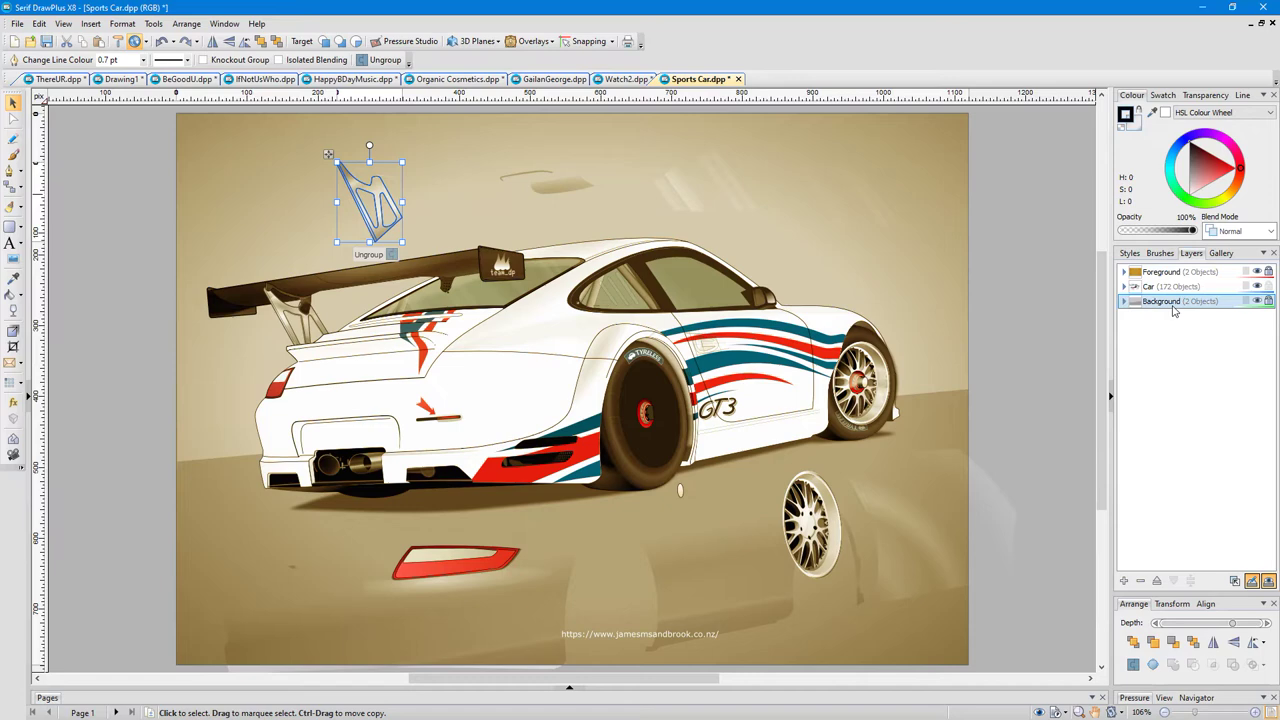
{"action": "double_click", "coordinate": [1173, 308]}
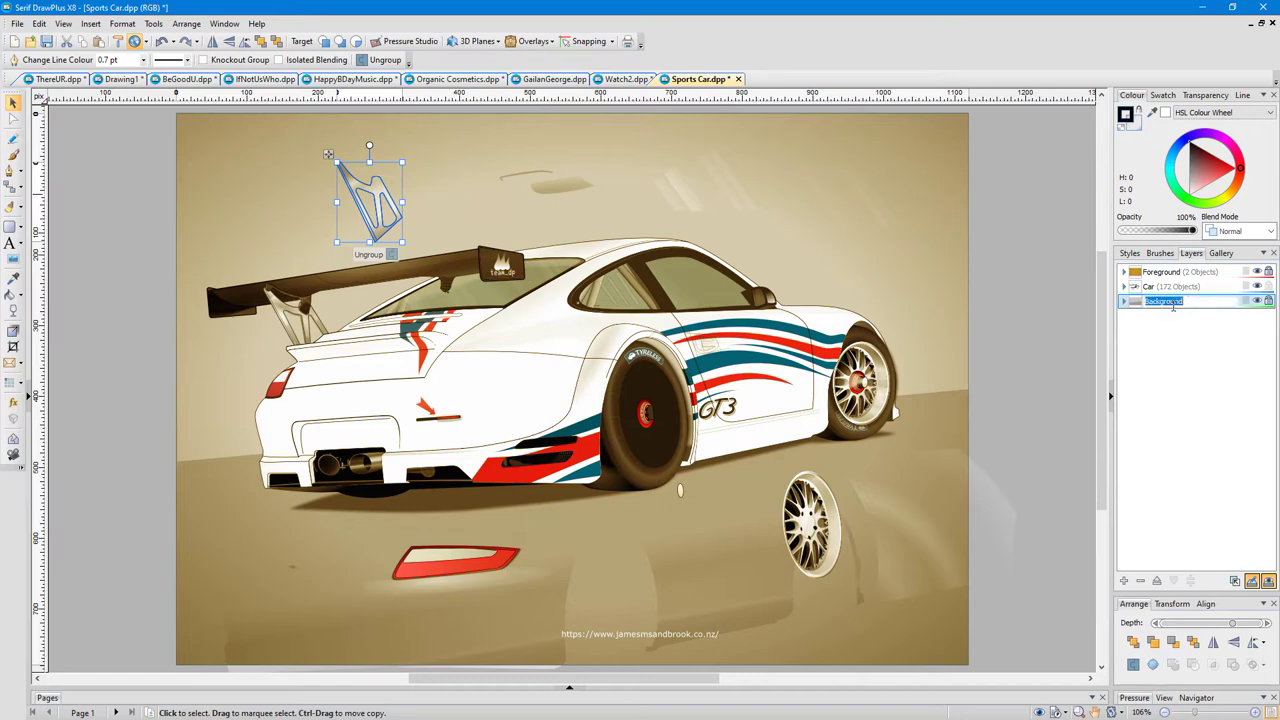
{"action": "left_click", "coordinate": [1257, 287]}
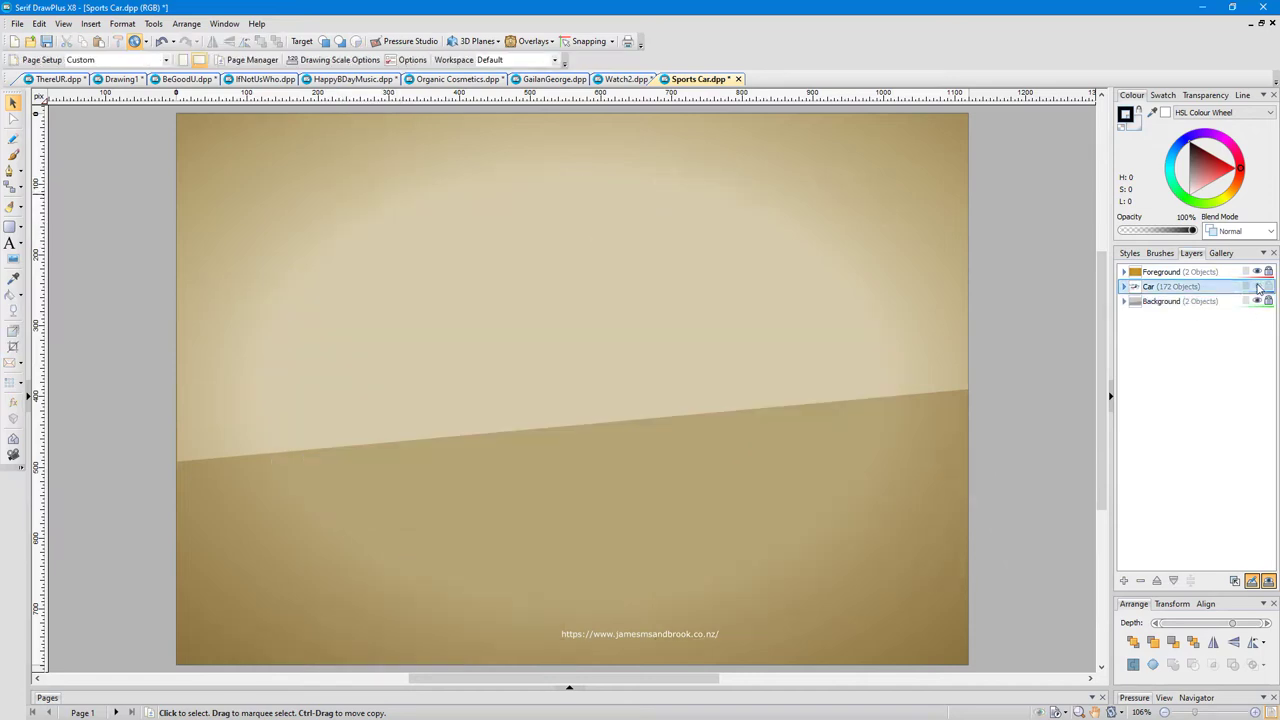
{"action": "left_click", "coordinate": [1257, 287]}
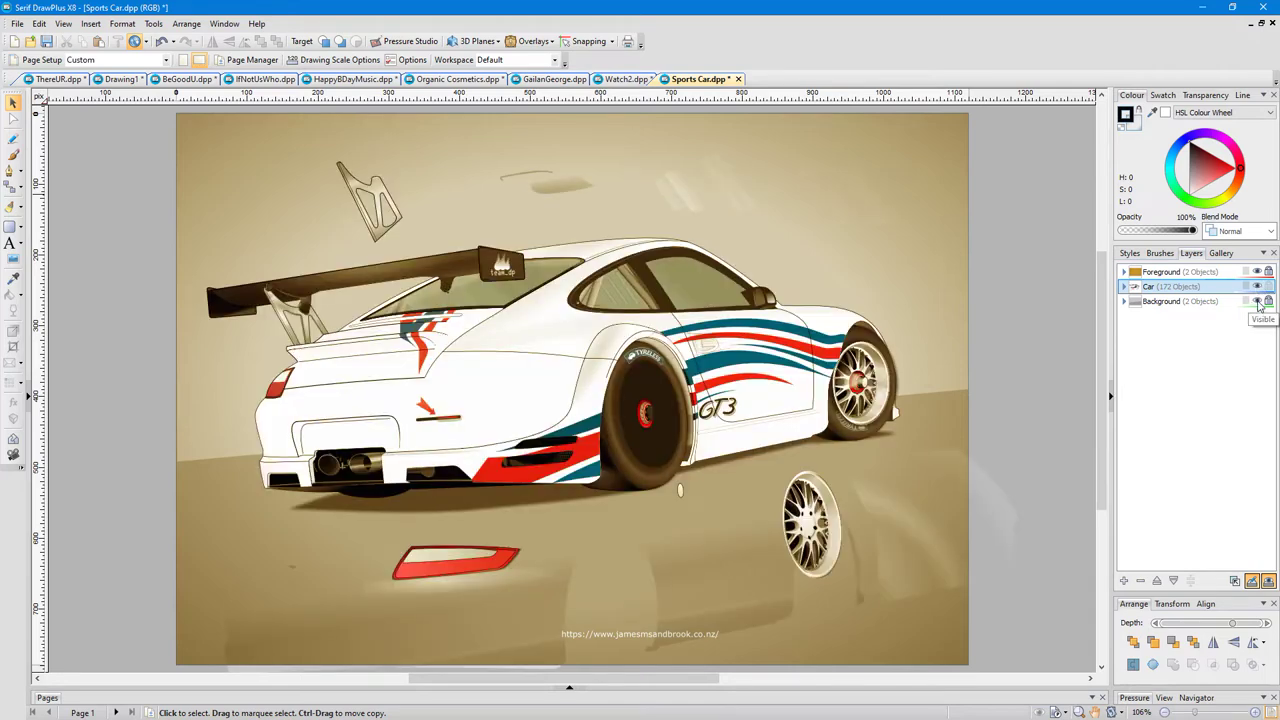
{"action": "left_click", "coordinate": [1258, 302]}
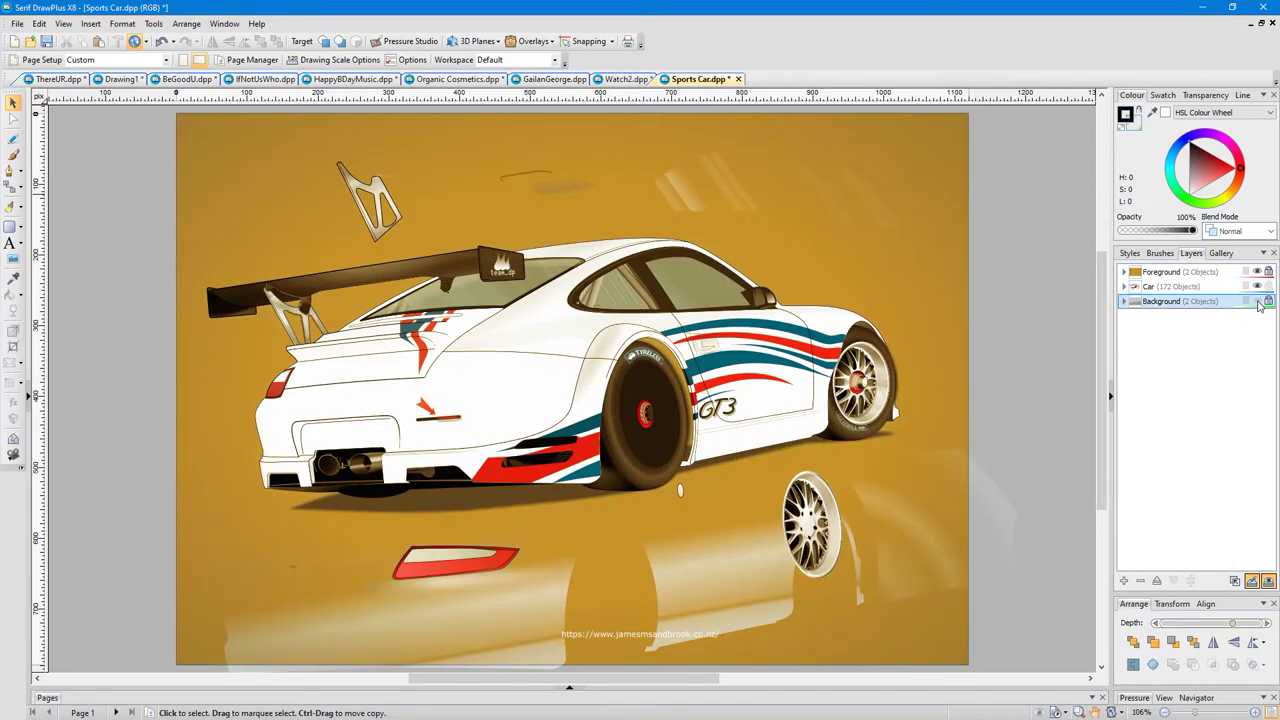
{"action": "left_click", "coordinate": [1258, 302]}
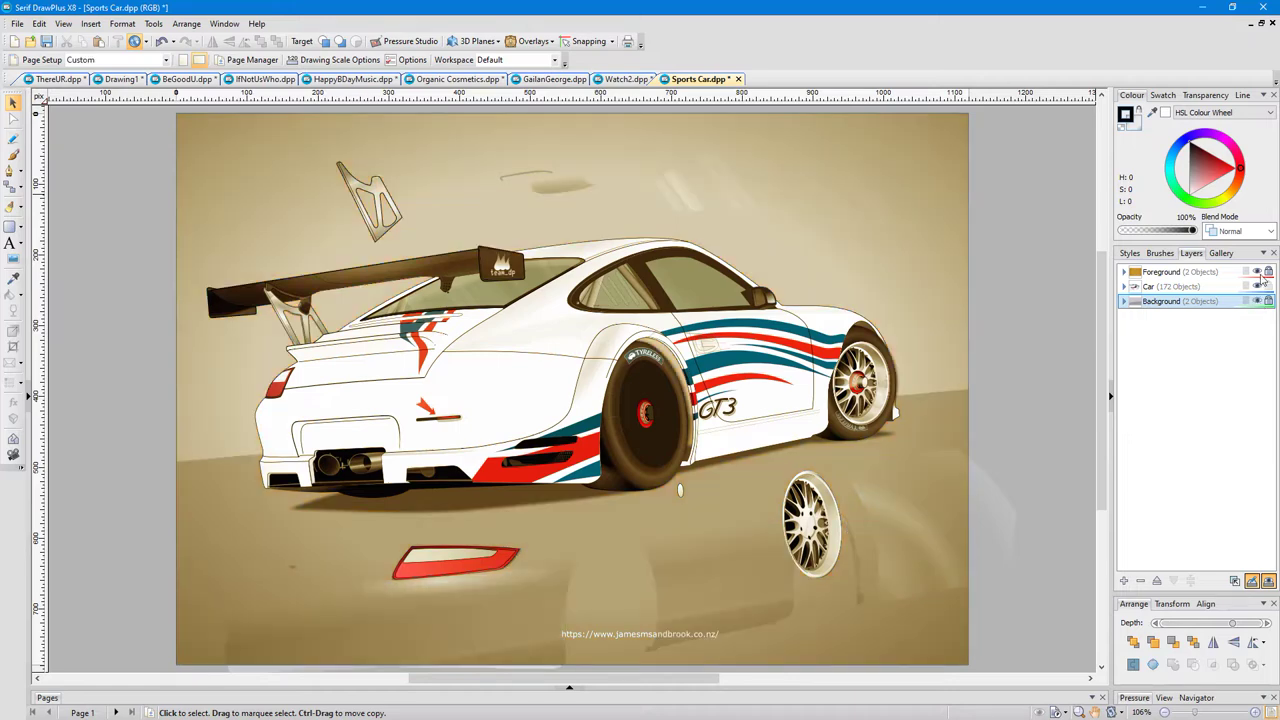
{"action": "left_click", "coordinate": [1257, 273]}
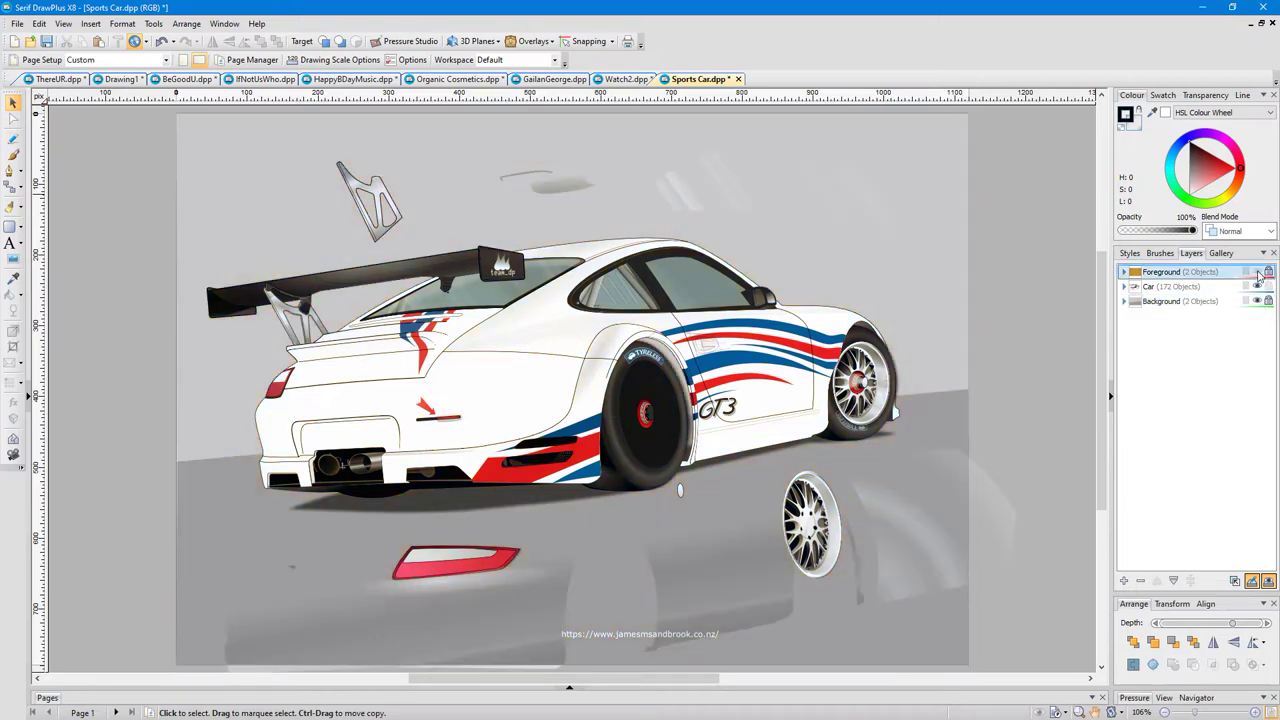
{"action": "left_click", "coordinate": [1257, 273]}
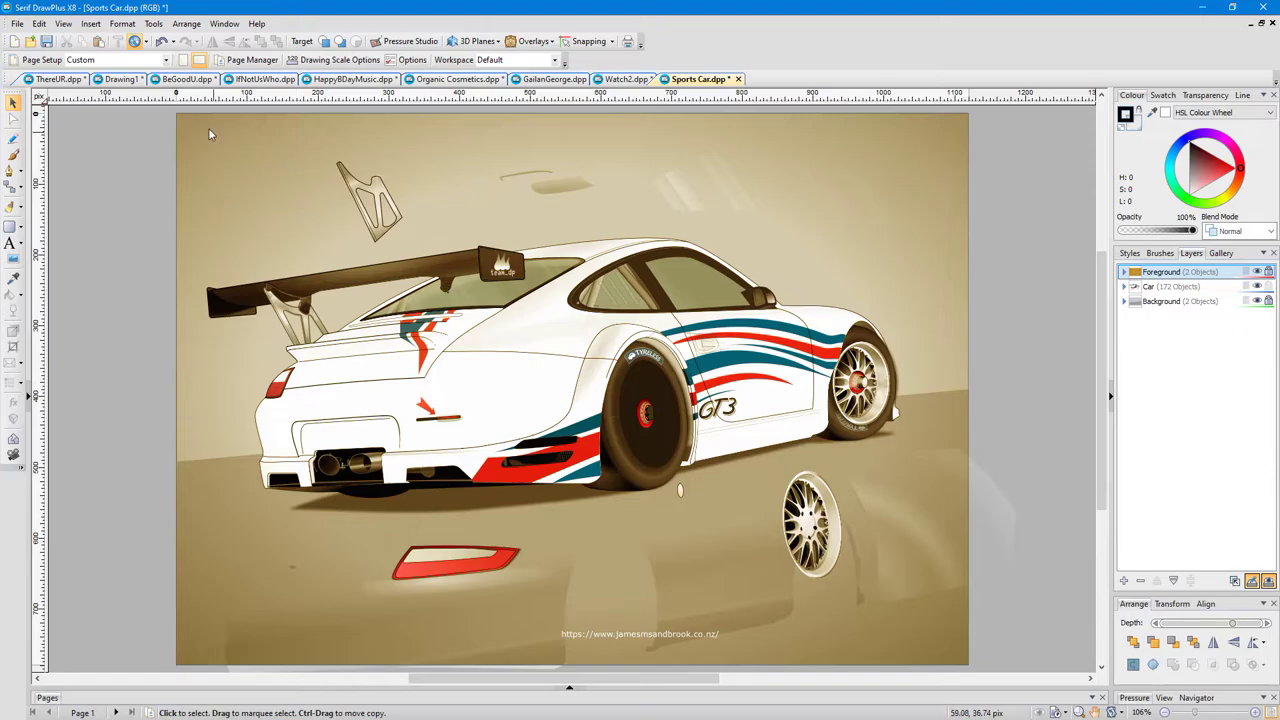
{"action": "left_click", "coordinate": [30, 42]}
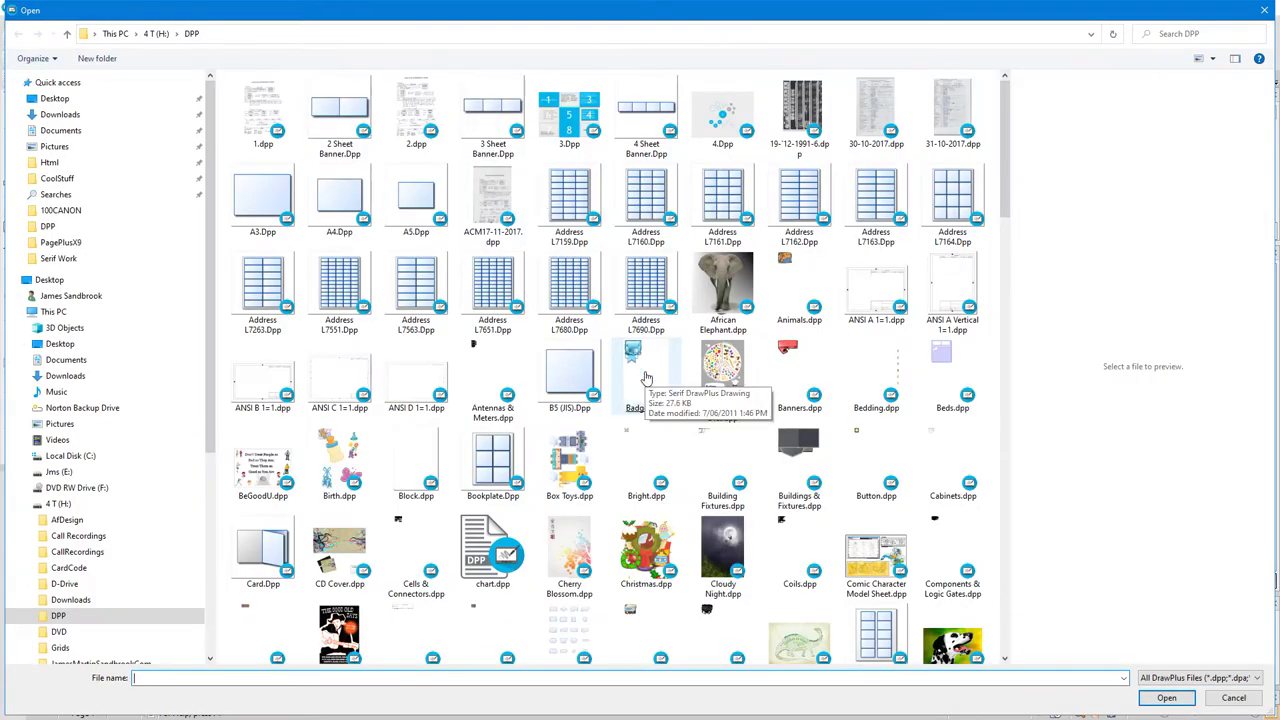
Open Birth.dpp and drag the blue rattle onto the page beside the bottle
{"action": "key", "text": "Escape"}
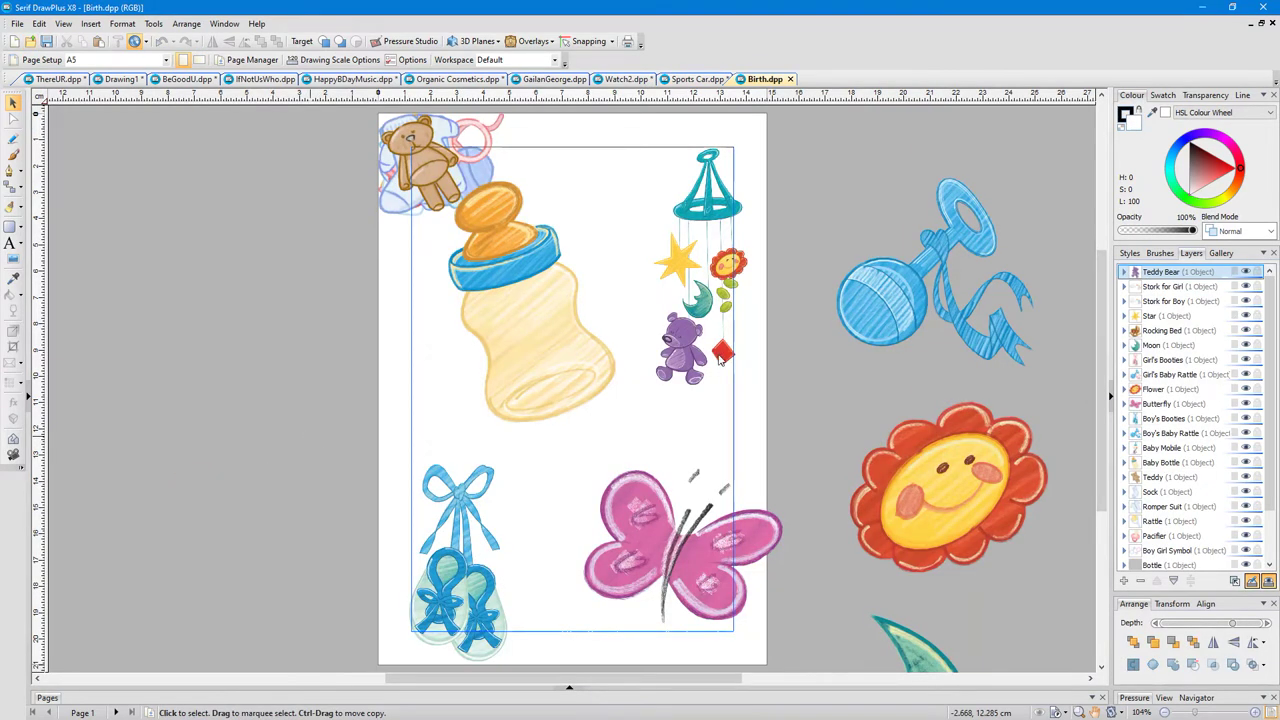
{"action": "left_click_drag", "start_coordinate": [894, 277], "coordinate": [563, 388]}
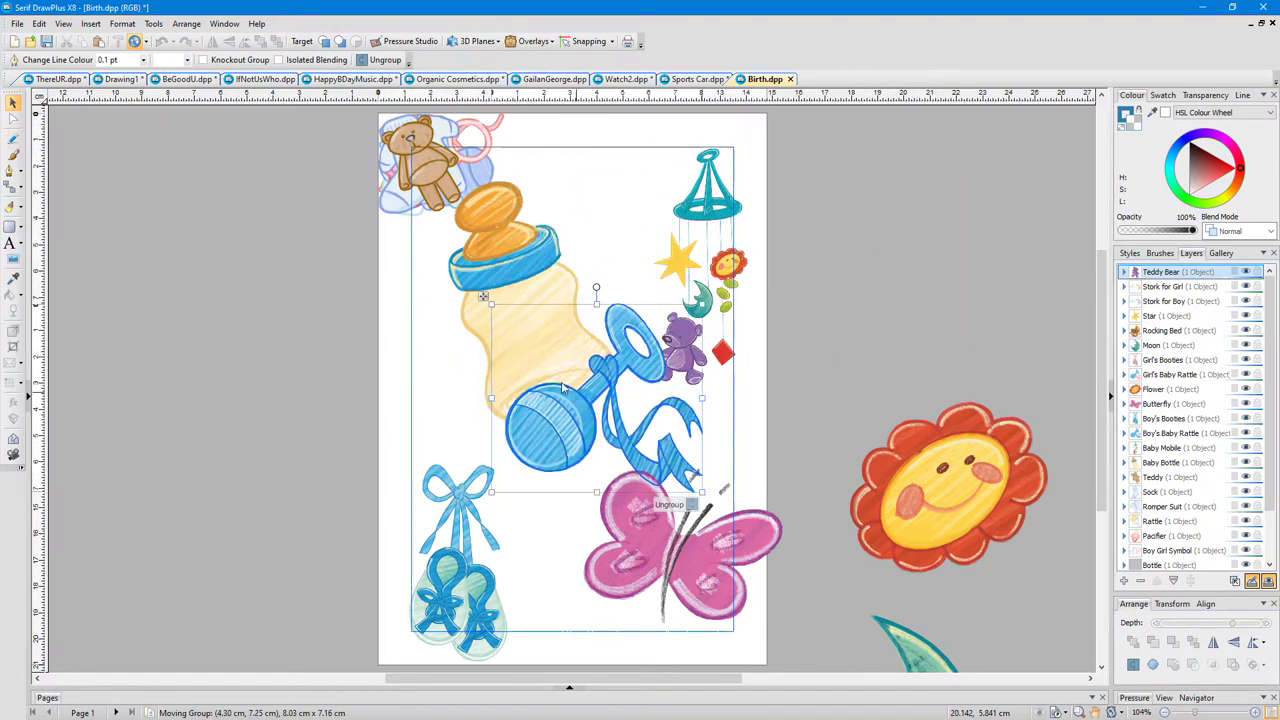
{"action": "left_click", "coordinate": [32, 43]}
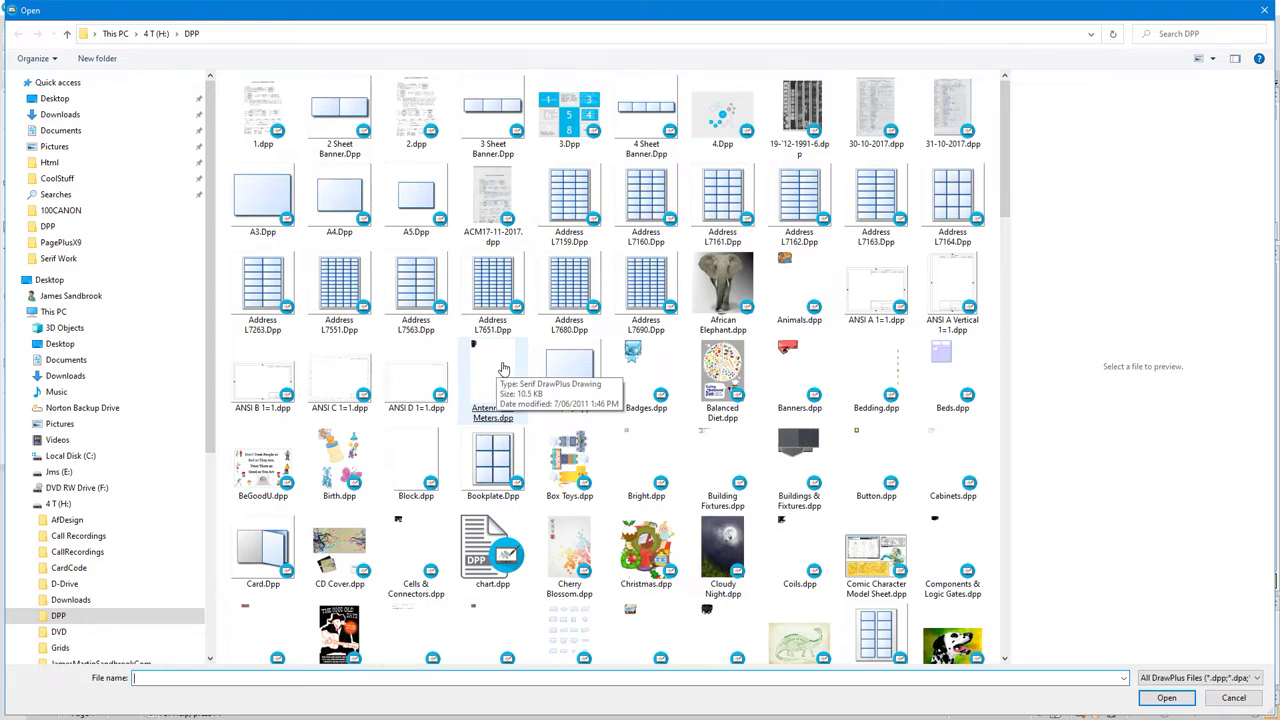
Open Dog.dpp and drag the Dalmatian artwork around the page
{"action": "scroll", "coordinate": [503, 369], "scroll_direction": "down", "scroll_amount": 4}
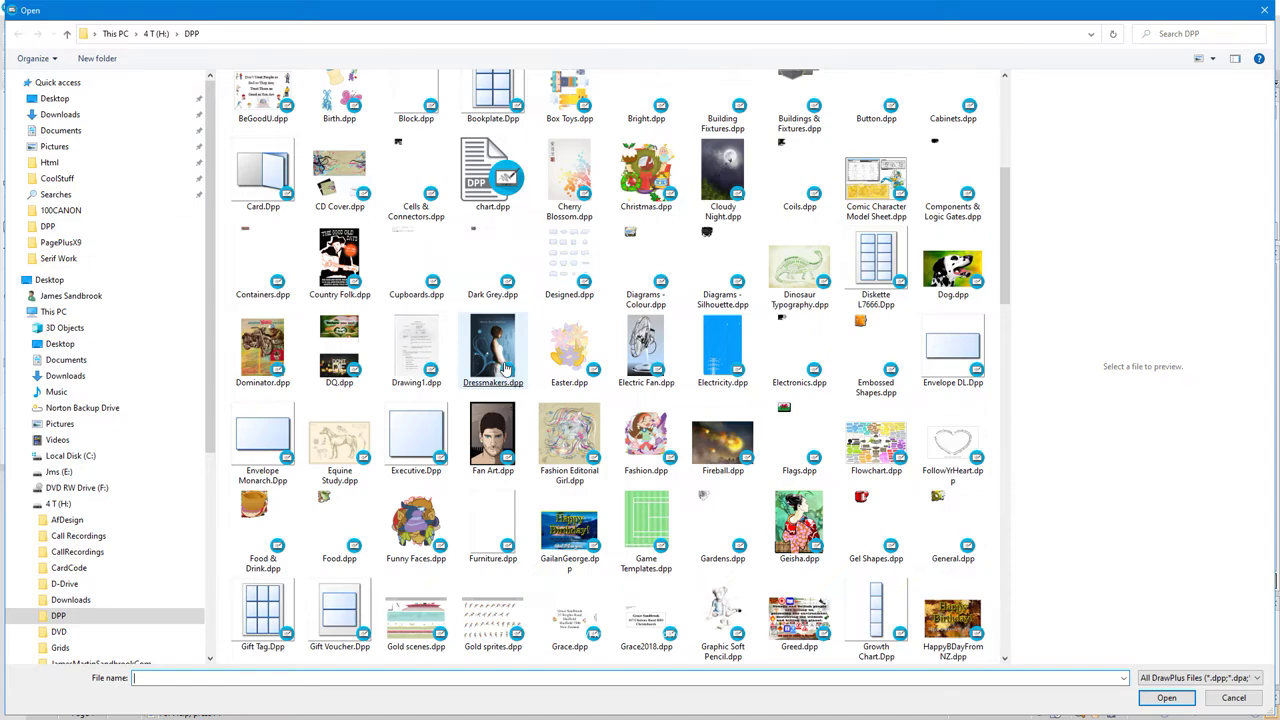
{"action": "double_click", "coordinate": [955, 272]}
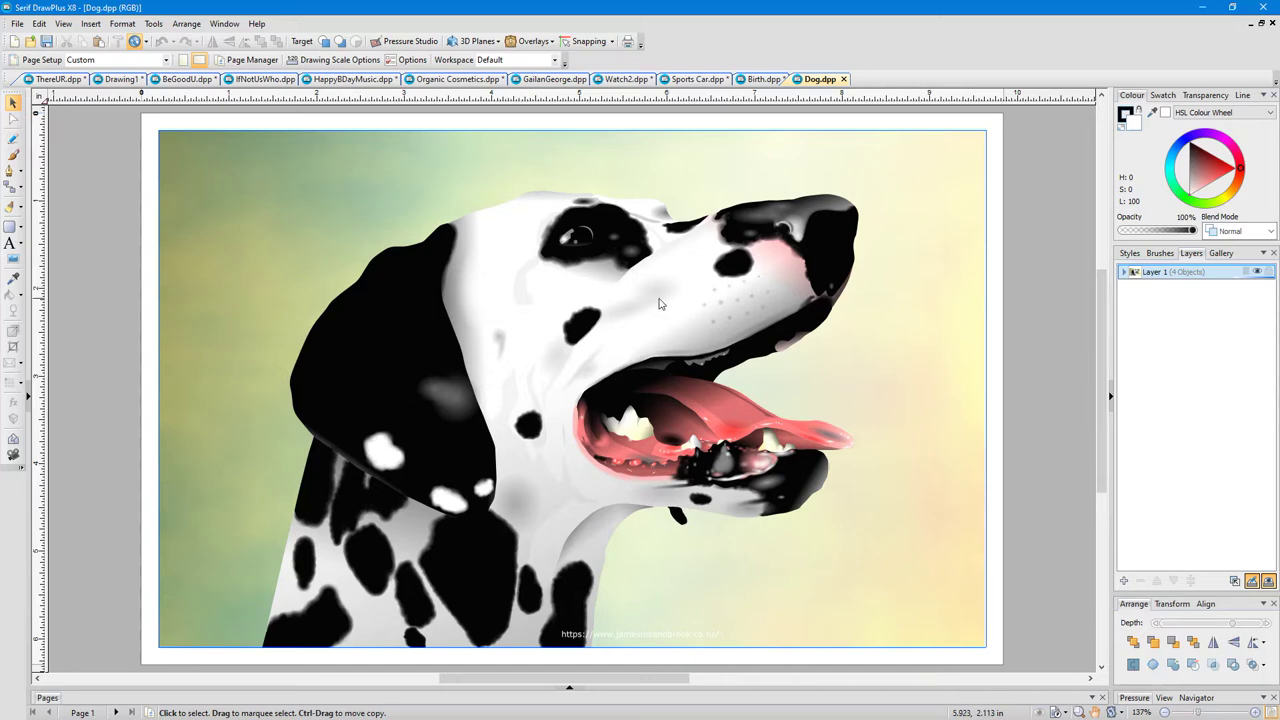
{"action": "mouse_move", "coordinate": [663, 305]}
{"action": "left_mouse_down"}
{"action": "mouse_move", "coordinate": [762, 300]}
{"action": "mouse_move", "coordinate": [648, 286]}
{"action": "left_mouse_up"}
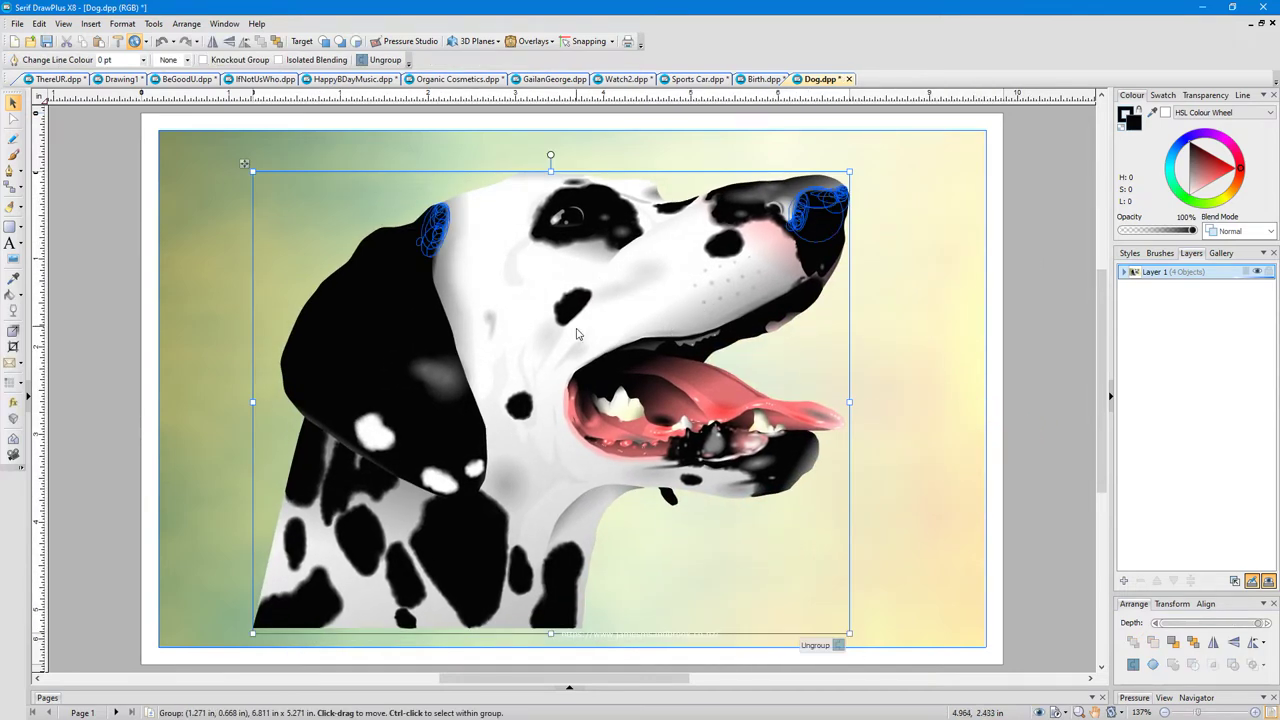
{"action": "mouse_move", "coordinate": [580, 334]}
{"action": "left_mouse_down"}
{"action": "mouse_move", "coordinate": [565, 265]}
{"action": "mouse_move", "coordinate": [582, 309]}
{"action": "left_mouse_up"}
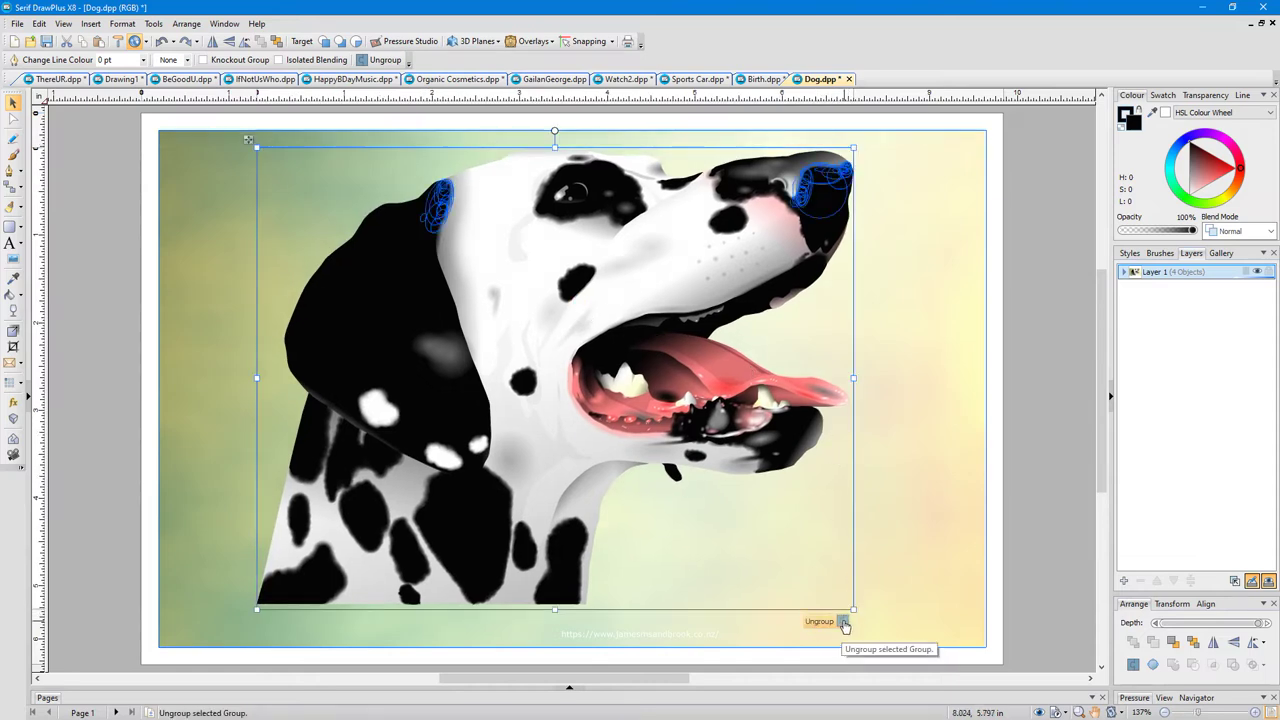
{"action": "mouse_move", "coordinate": [535, 308]}
{"action": "left_mouse_down"}
{"action": "mouse_move", "coordinate": [727, 352]}
{"action": "mouse_move", "coordinate": [556, 314]}
{"action": "left_mouse_up"}
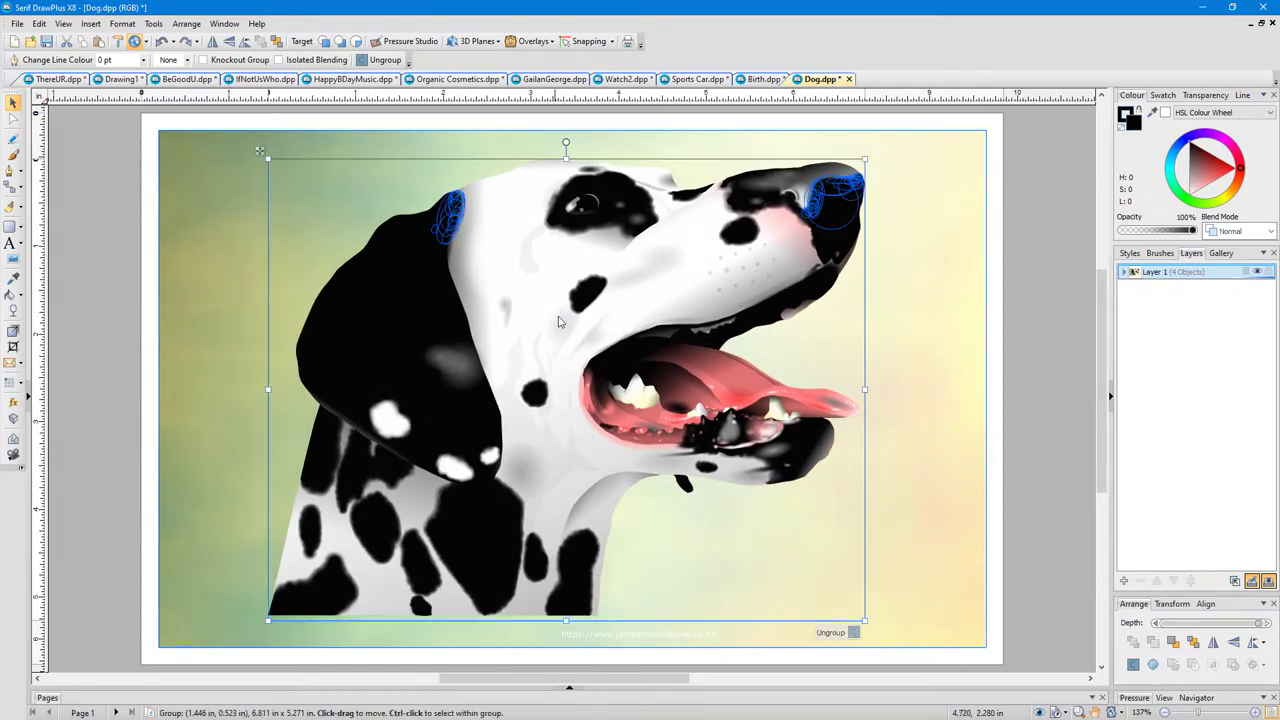
Ungroup and regroup the dog, leaving it as 1288 separate objects shifted up-right
{"action": "left_click", "coordinate": [853, 632]}
{"action": "left_click", "coordinate": [853, 632]}
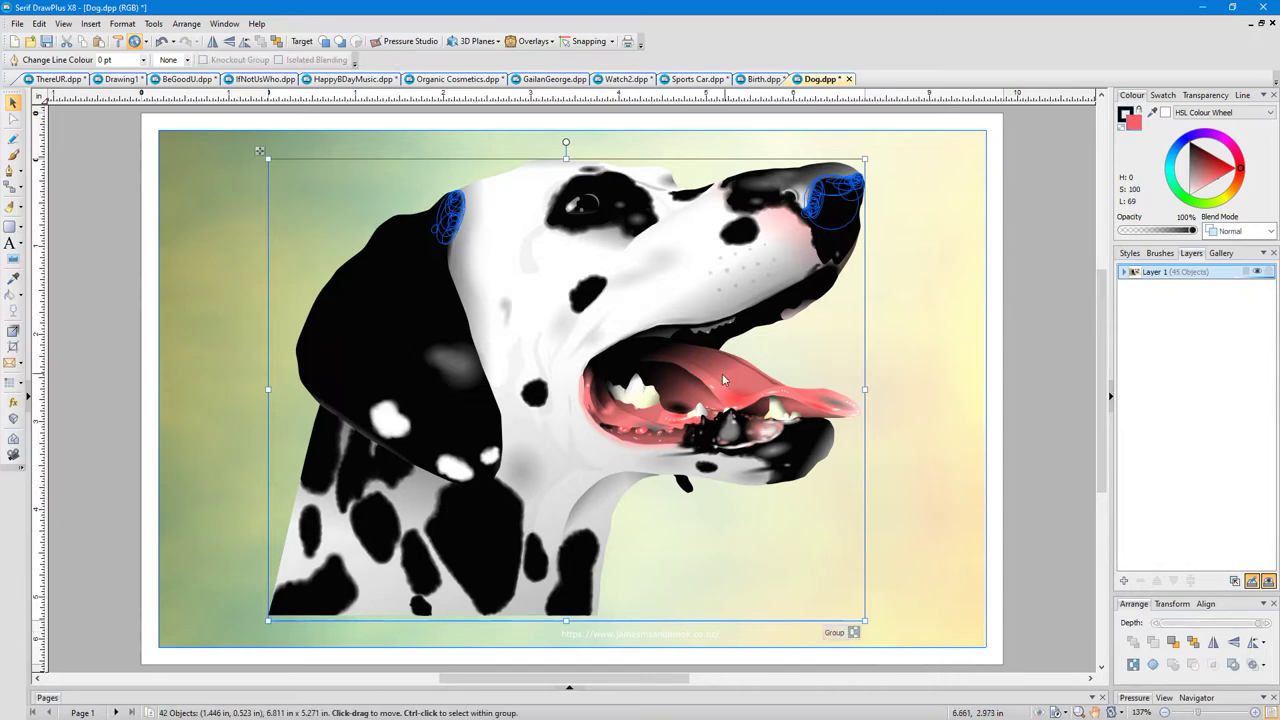
{"action": "left_click_drag", "start_coordinate": [722, 373], "coordinate": [730, 374]}
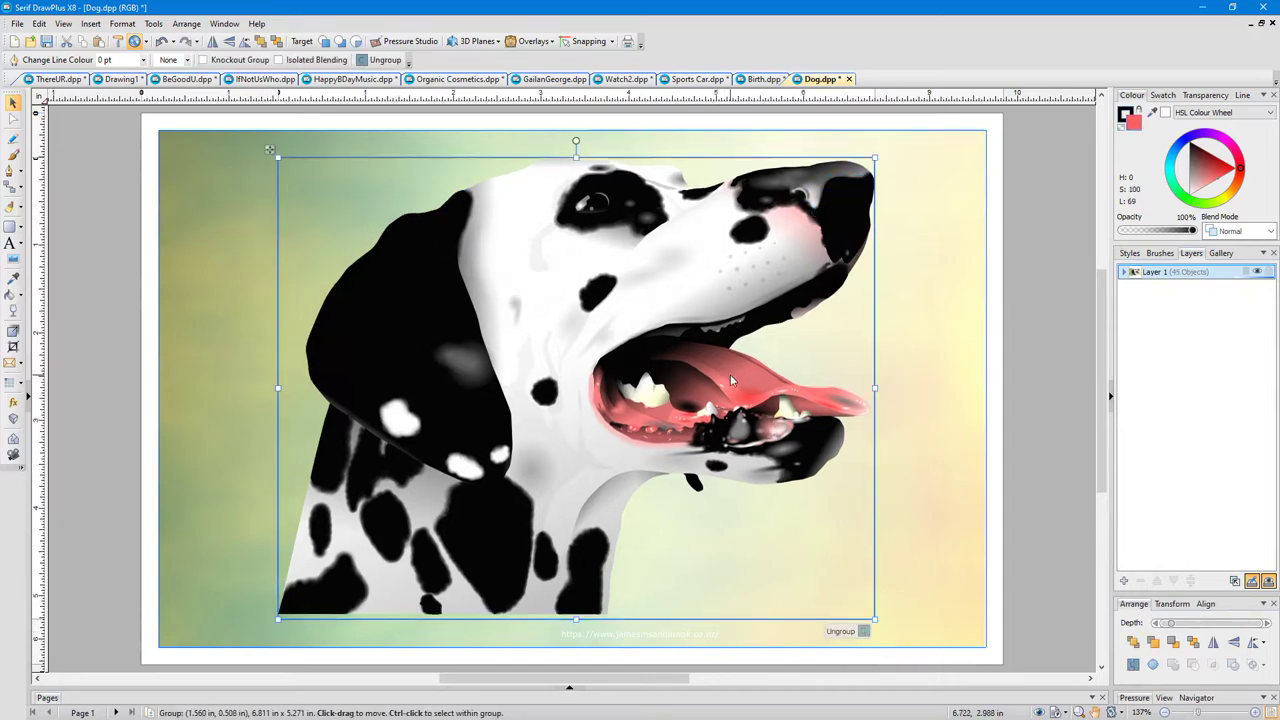
{"action": "left_click", "coordinate": [860, 632]}
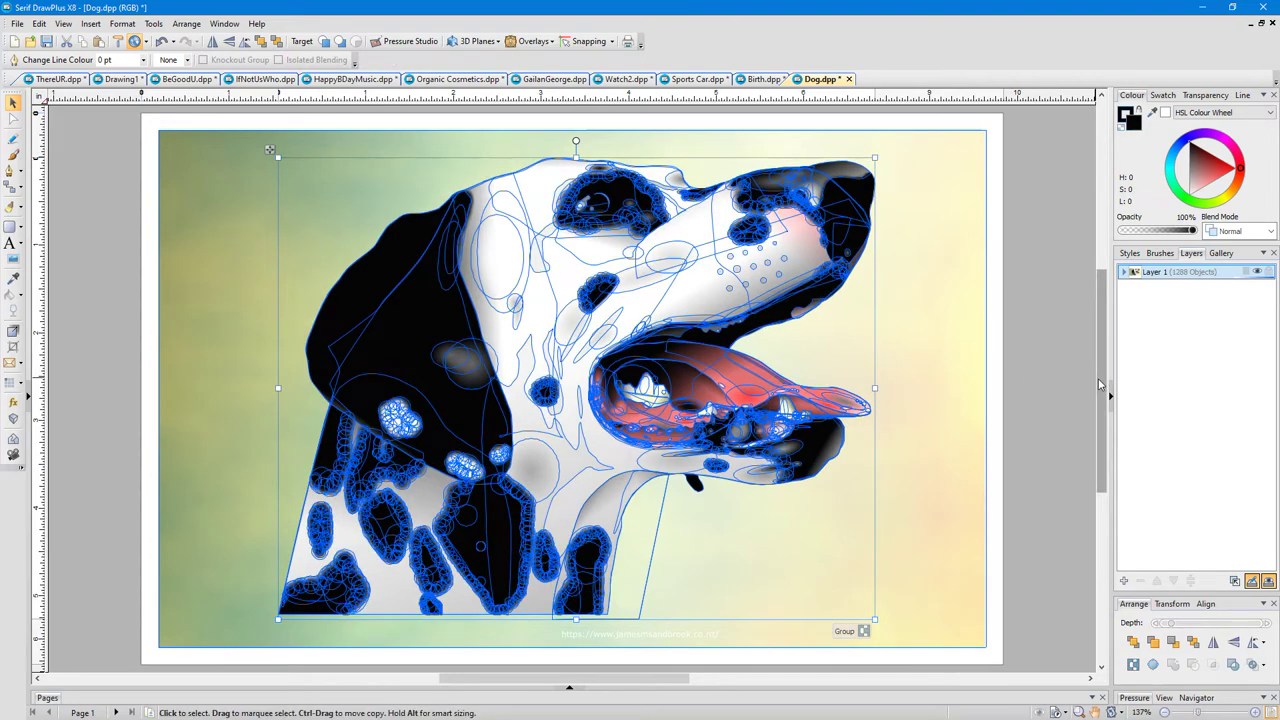
{"action": "left_click", "coordinate": [864, 632]}
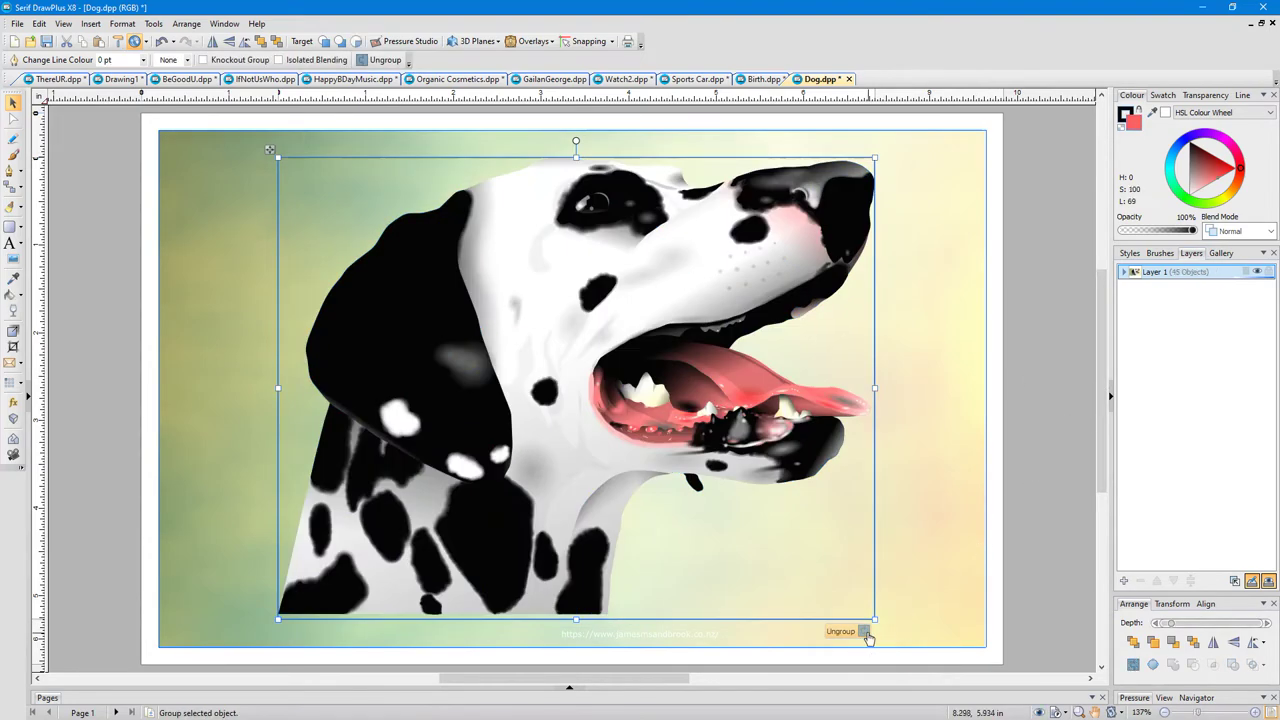
{"action": "left_click", "coordinate": [864, 632]}
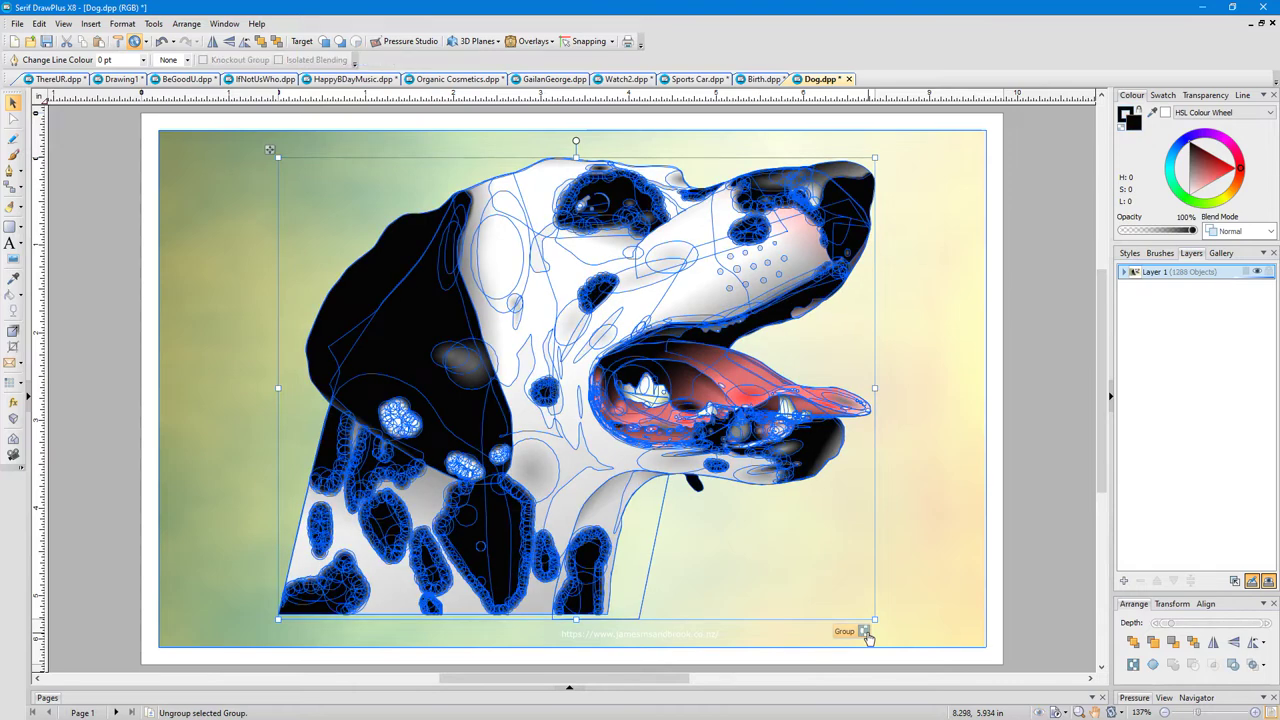
{"action": "left_click_drag", "start_coordinate": [712, 366], "coordinate": [926, 347]}
Pull the small red ellipse out by the muzzle and the dark soft ellipse below the jaw
{"action": "left_click", "coordinate": [733, 362]}
{"action": "left_click", "coordinate": [13, 226]}
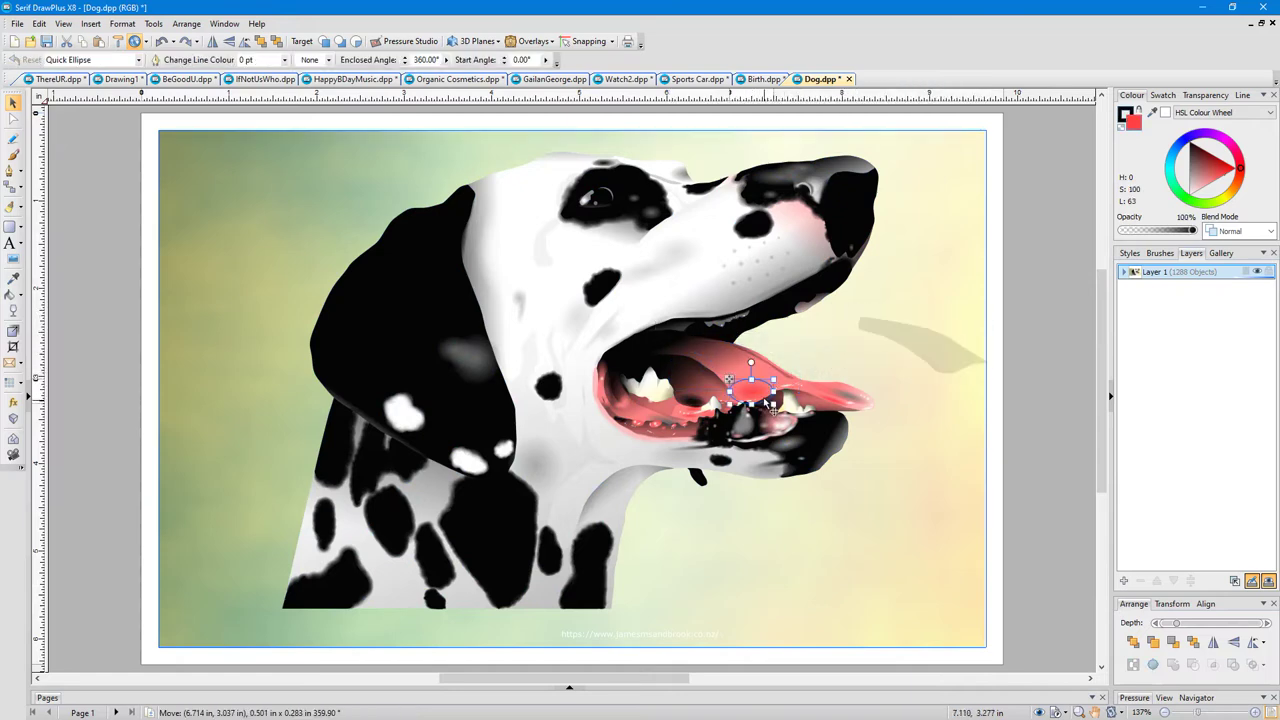
{"action": "left_click_drag", "start_coordinate": [810, 334], "coordinate": [829, 343]}
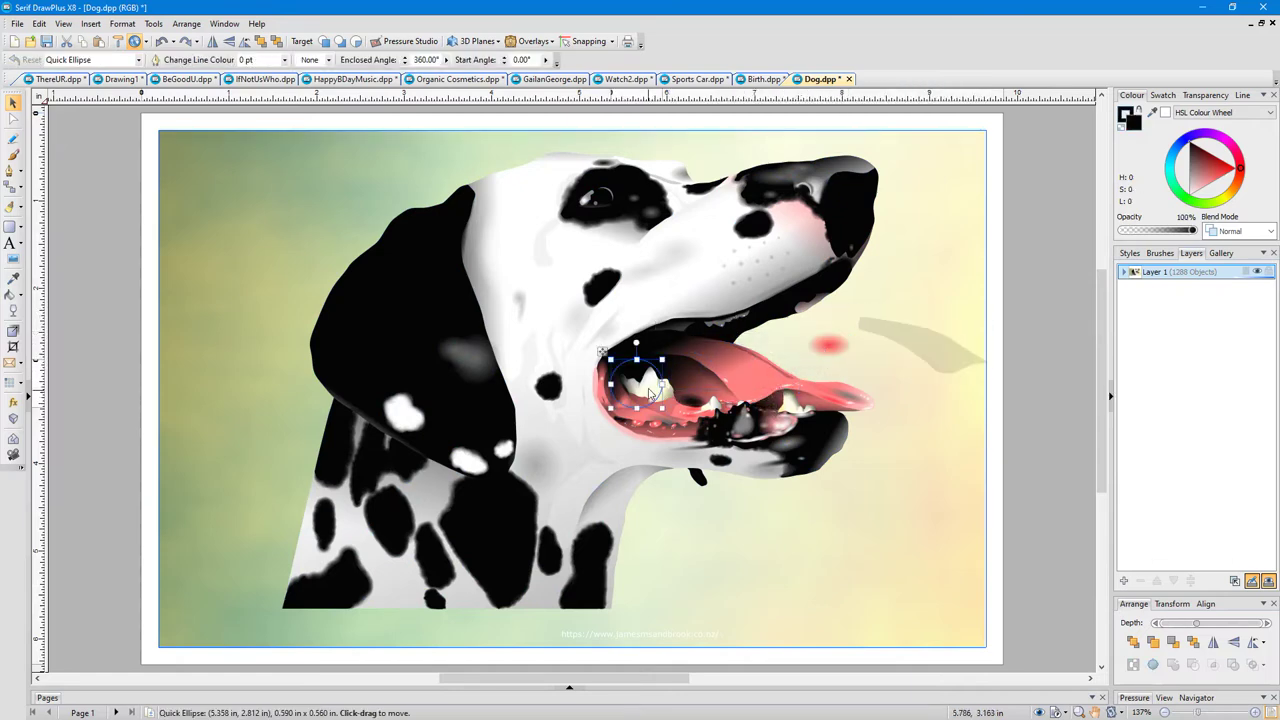
{"action": "left_click_drag", "start_coordinate": [831, 459], "coordinate": [760, 565]}
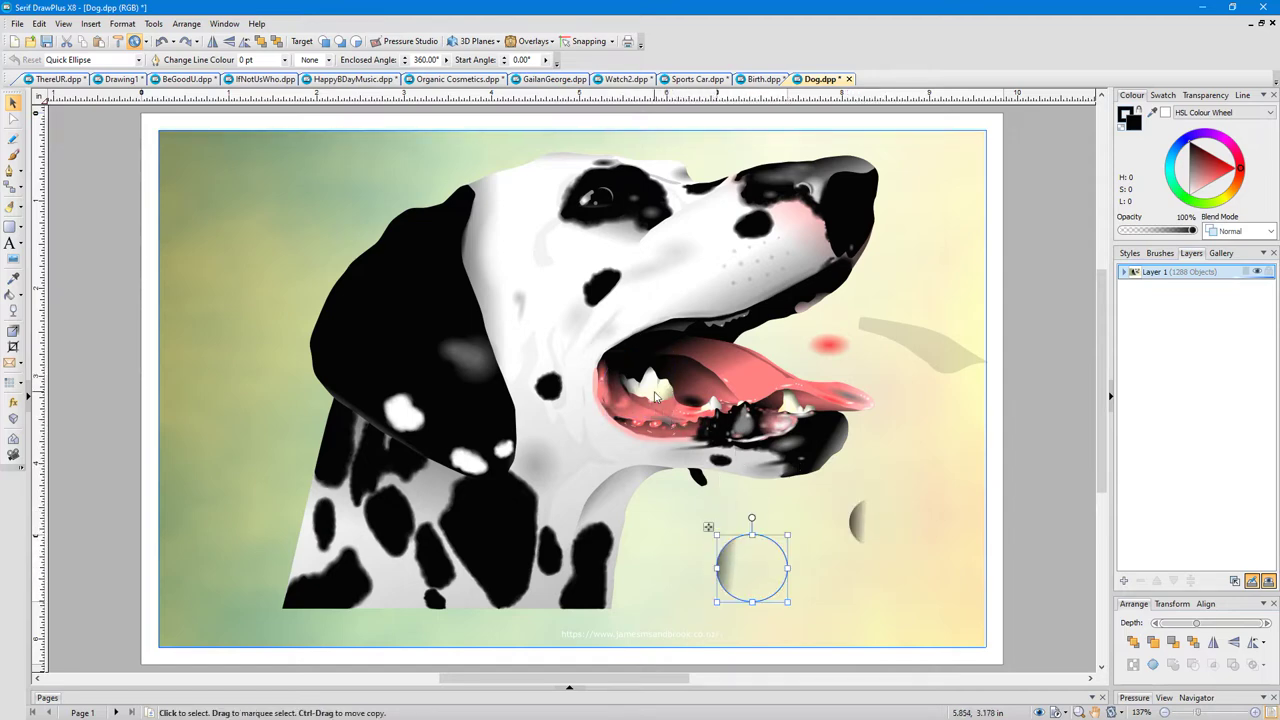
{"action": "left_click", "coordinate": [688, 470]}
{"action": "left_click_drag", "start_coordinate": [688, 470], "coordinate": [671, 566]}
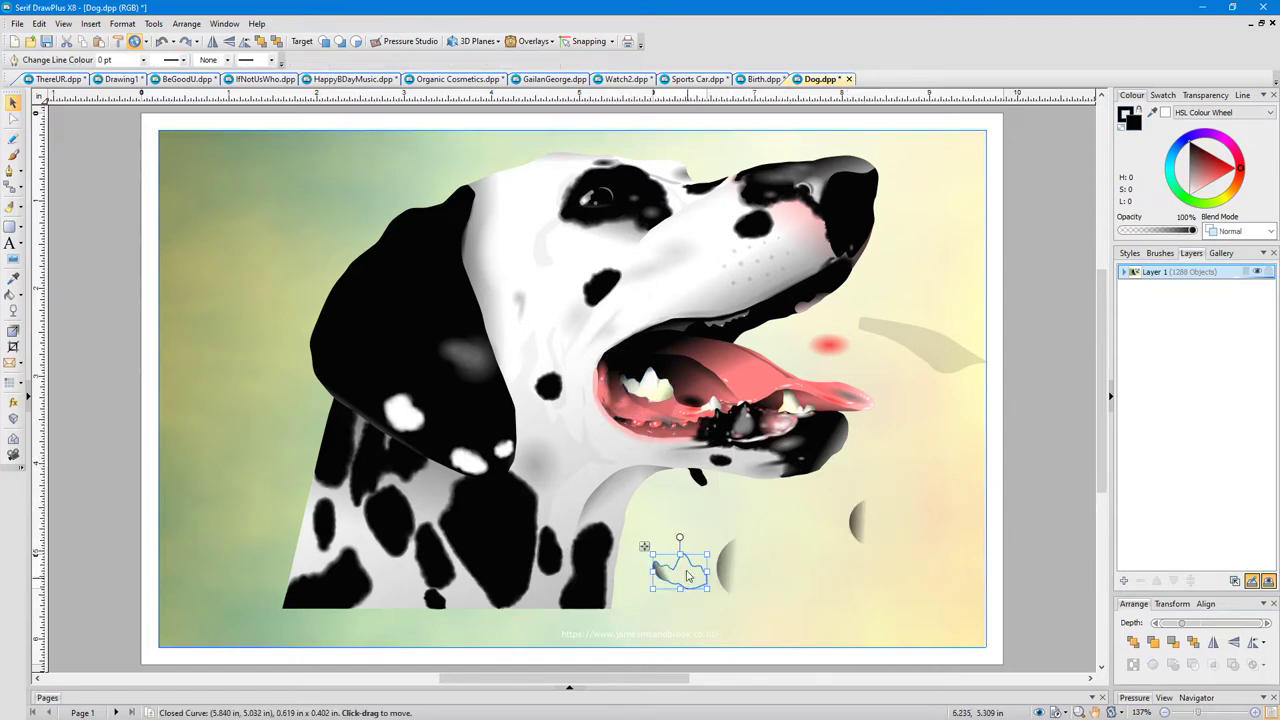
Move a small mouth ellipse down and right of the jaw, then bring up the Open dialog
{"action": "left_click", "coordinate": [650, 378]}
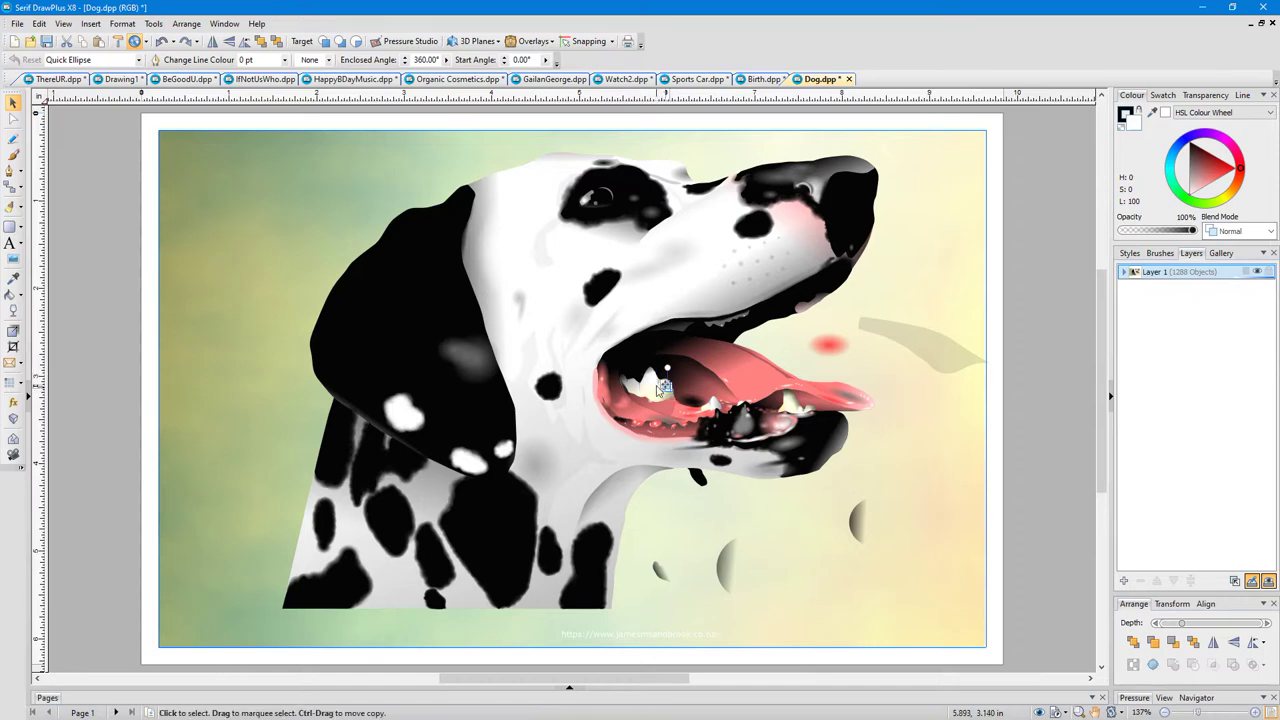
{"action": "left_click_drag", "start_coordinate": [650, 378], "coordinate": [790, 605]}
{"action": "left_click_drag", "start_coordinate": [650, 388], "coordinate": [791, 527]}
{"action": "left_click", "coordinate": [780, 597]}
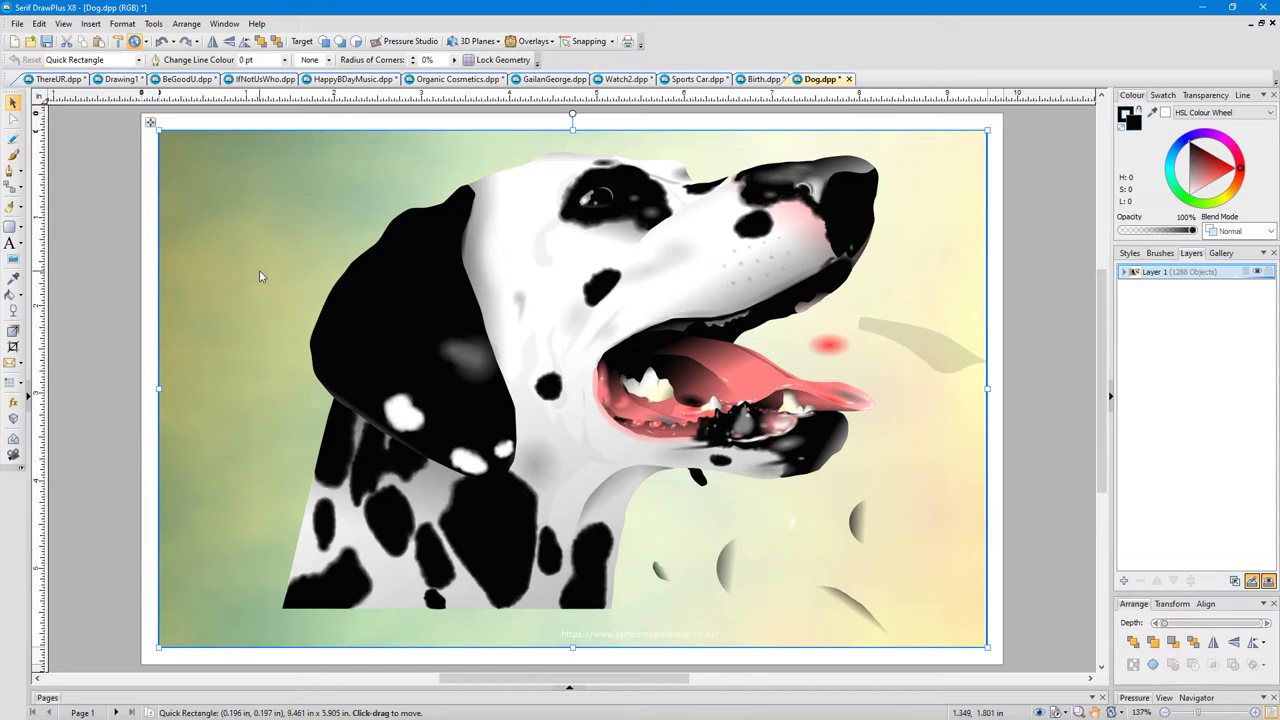
{"action": "left_click", "coordinate": [30, 41]}
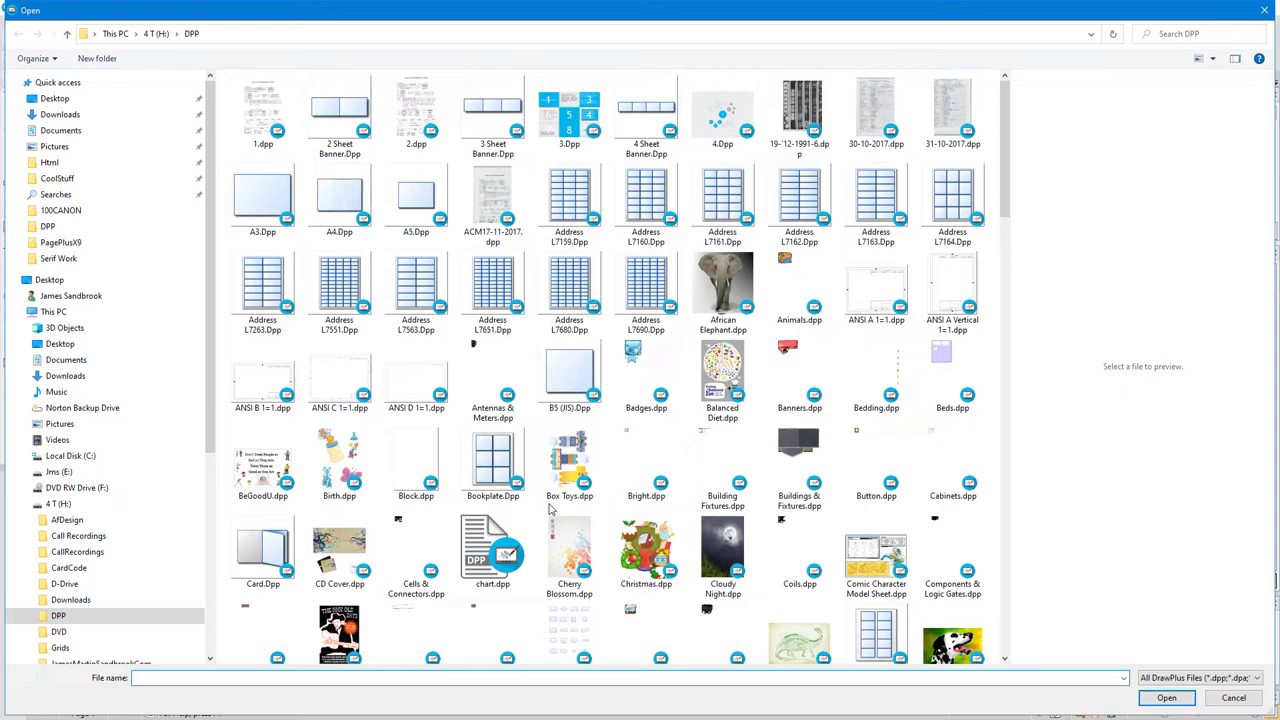
Scroll down the DPP folder and open Greed.dpp
{"action": "scroll", "coordinate": [549, 520], "scroll_direction": "down", "scroll_amount": 10}
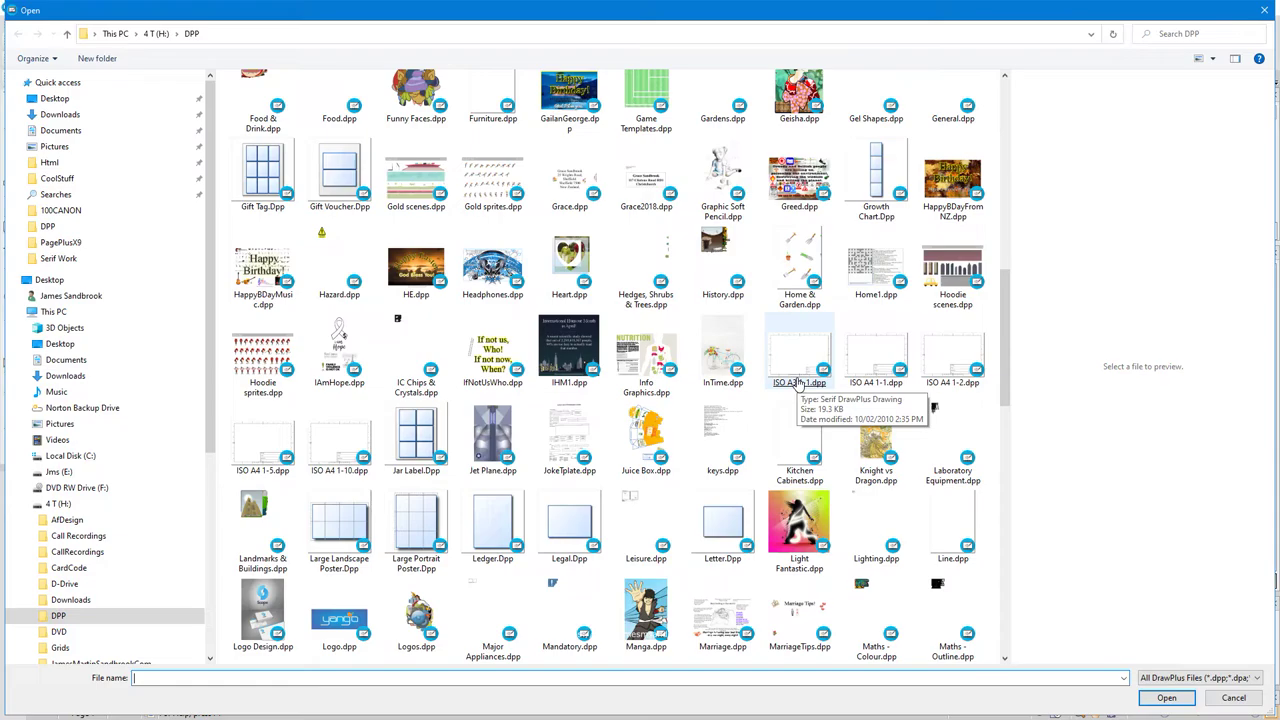
{"action": "double_click", "coordinate": [799, 185]}
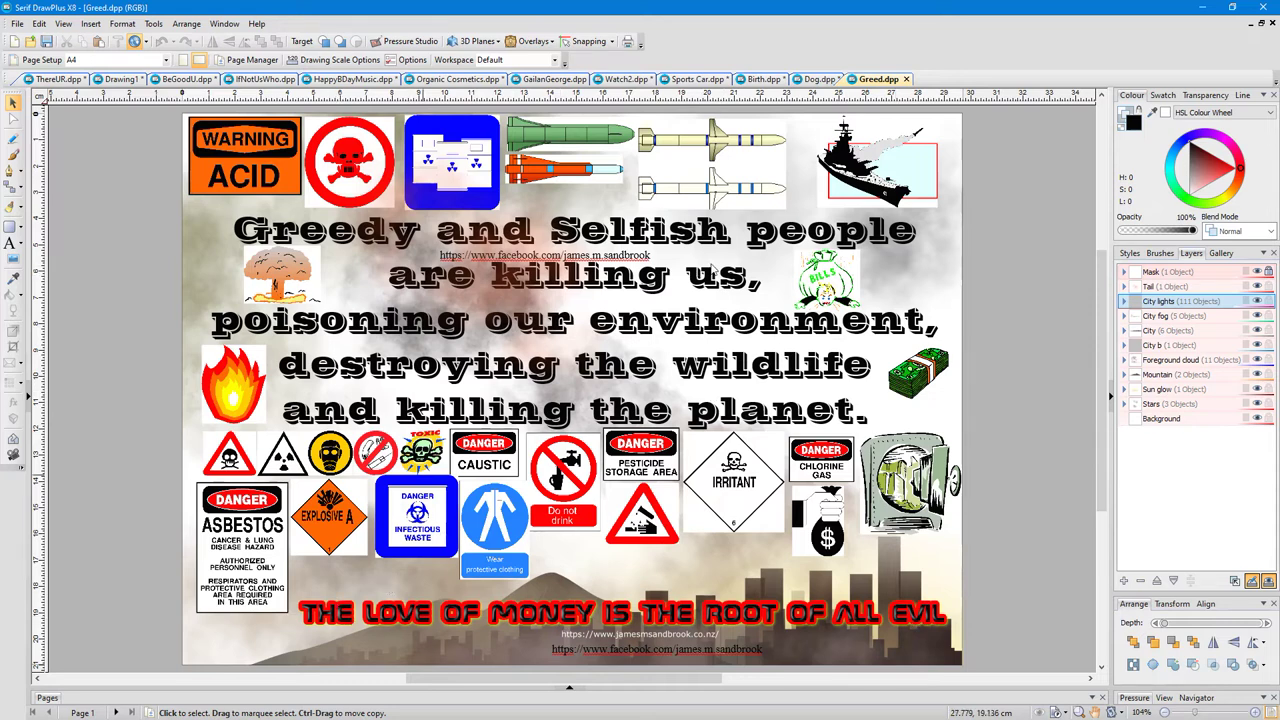
Open ThereUR.dpp from the DPP folder
{"action": "left_click", "coordinate": [31, 41]}
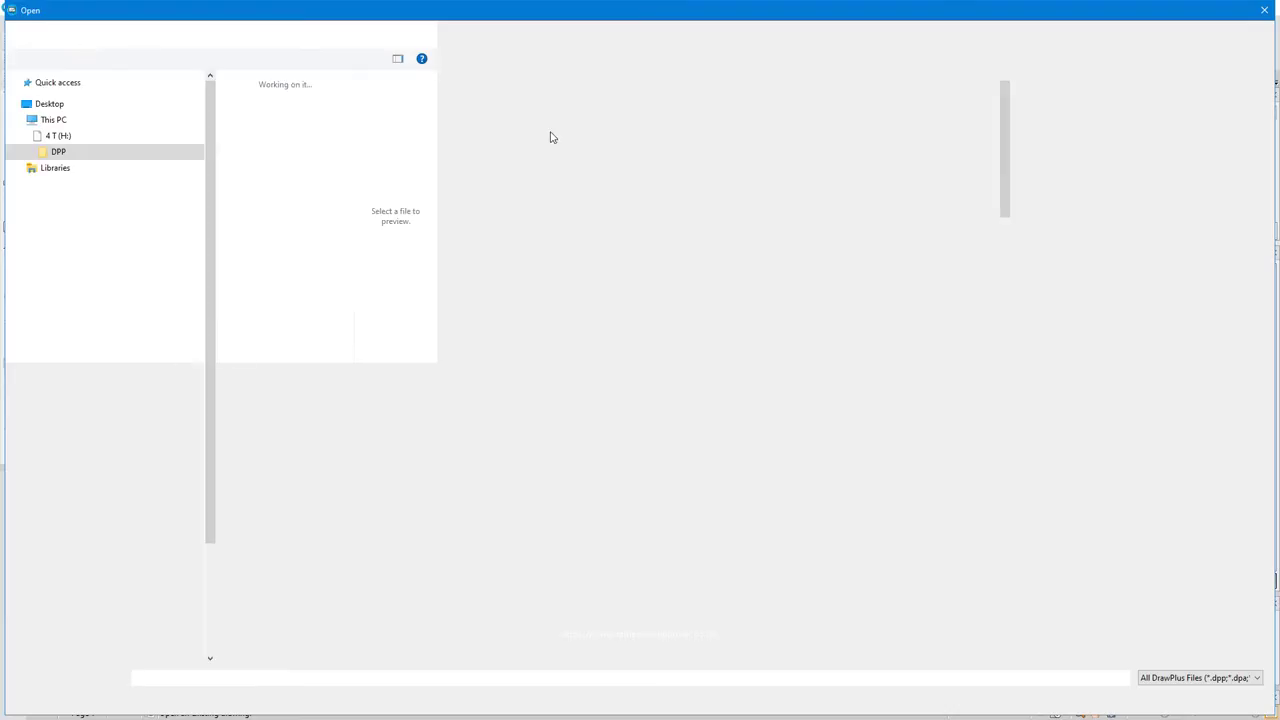
{"action": "scroll", "coordinate": [707, 407], "scroll_direction": "down", "scroll_amount": 10}
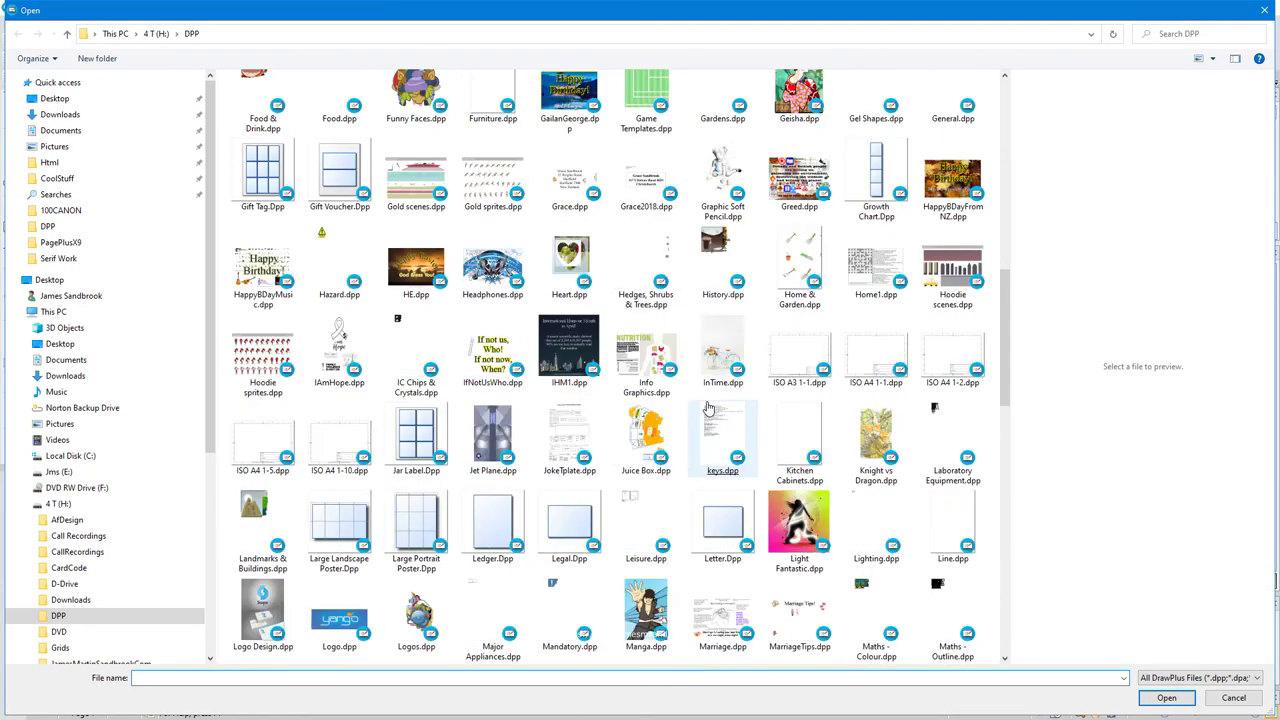
{"action": "scroll", "coordinate": [707, 407], "scroll_direction": "down", "scroll_amount": 10}
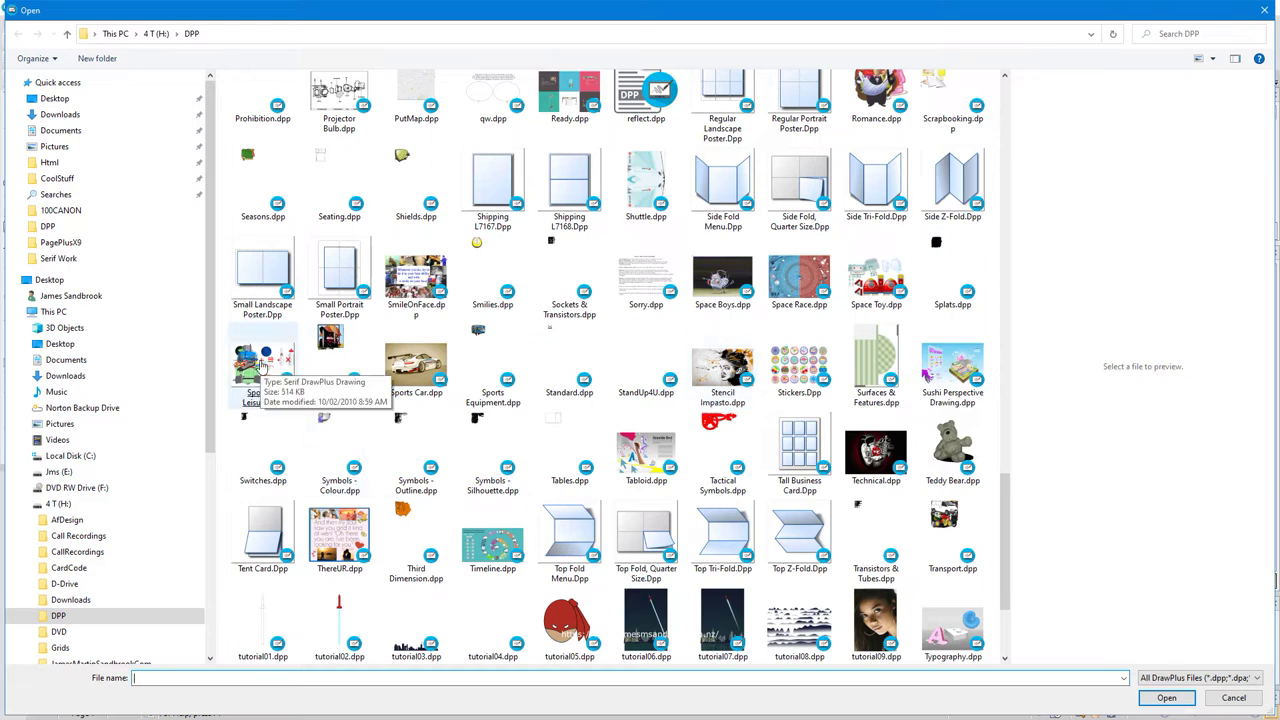
{"action": "double_click", "coordinate": [345, 530]}
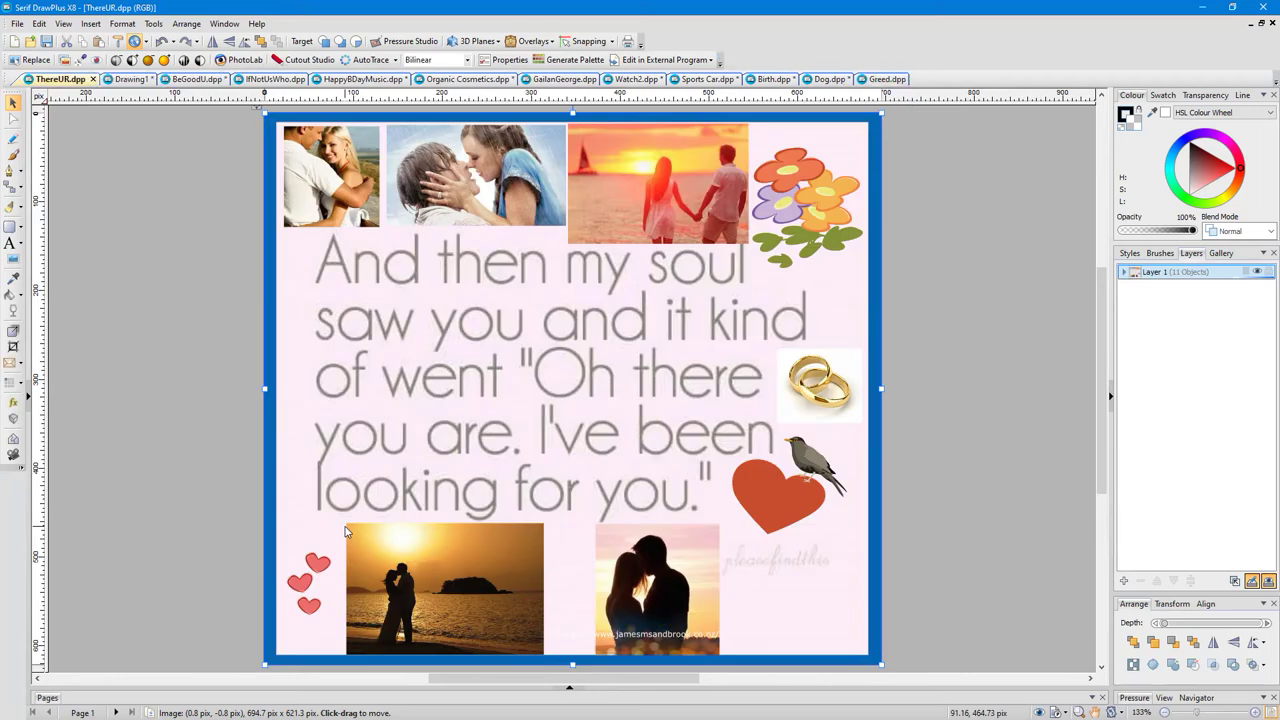
Nudge the sunset couple photo slightly right and delete the pink quote background image
{"action": "left_click", "coordinate": [675, 189]}
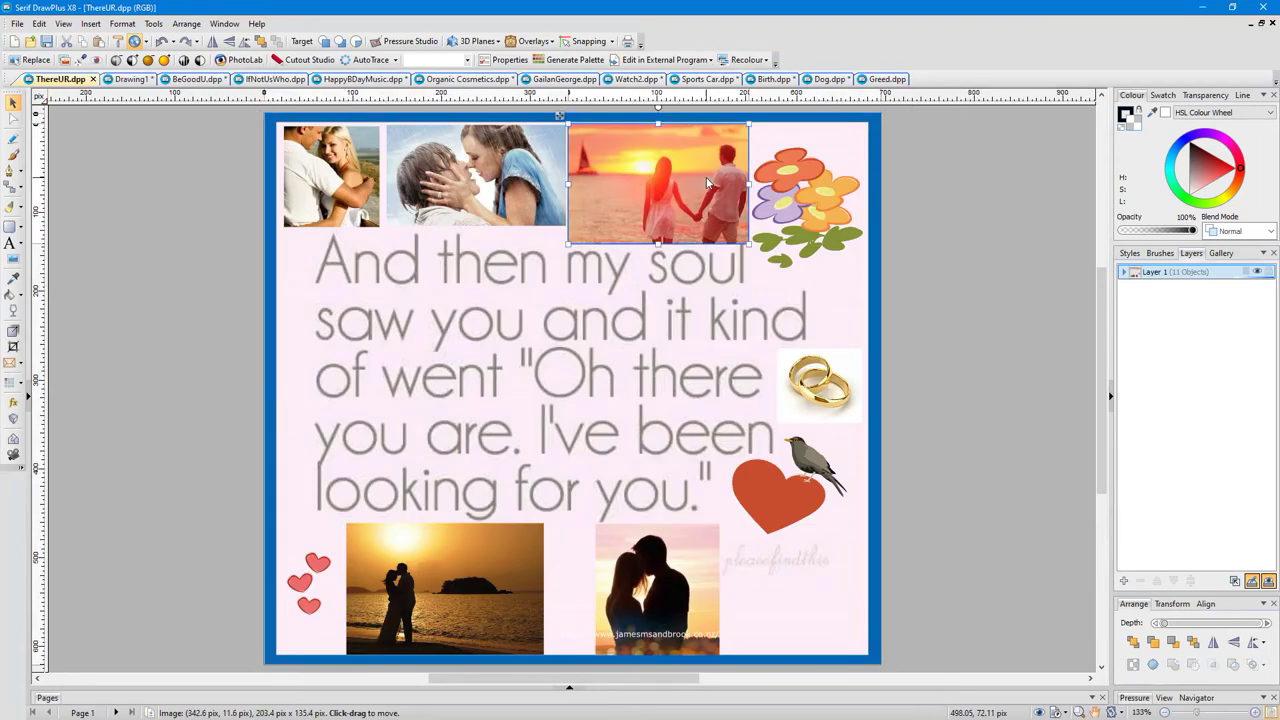
{"action": "mouse_move", "coordinate": [675, 189]}
{"action": "left_mouse_down"}
{"action": "mouse_move", "coordinate": [930, 180]}
{"action": "mouse_move", "coordinate": [676, 190]}
{"action": "left_mouse_up"}
{"action": "left_click", "coordinate": [820, 205]}
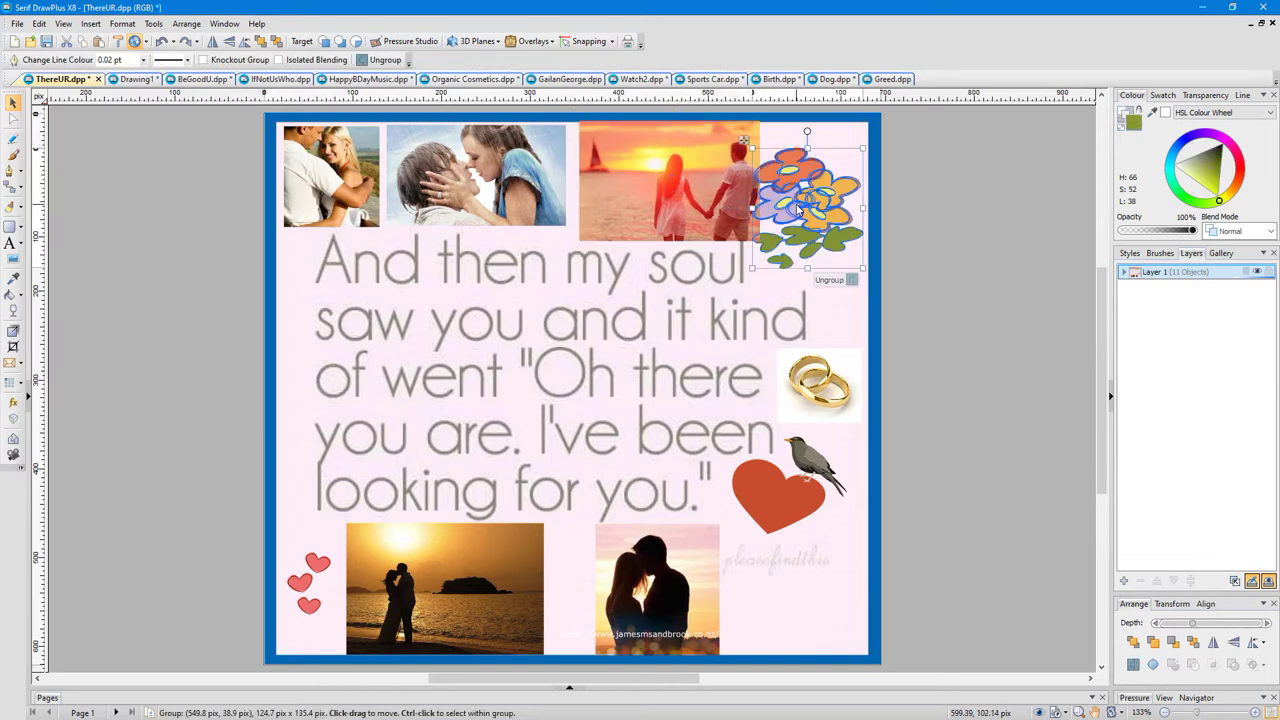
{"action": "left_click", "coordinate": [842, 134]}
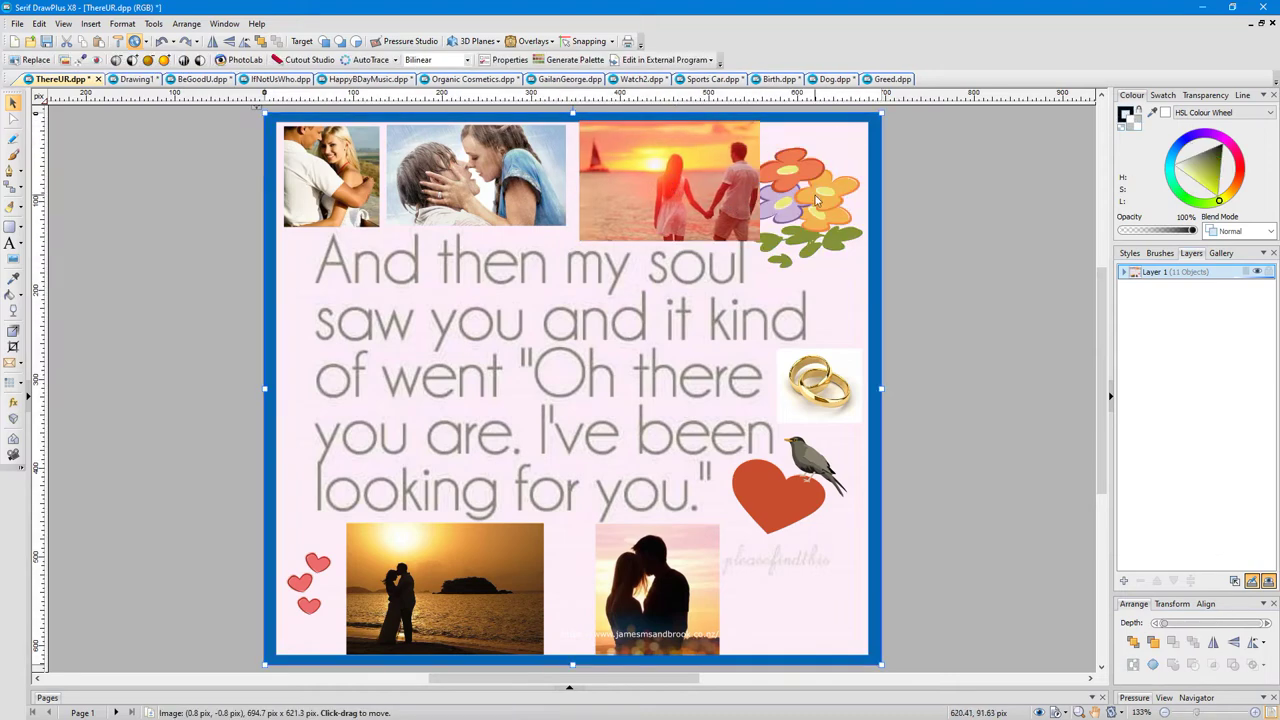
{"action": "left_click_drag", "start_coordinate": [813, 200], "coordinate": [568, 257]}
{"action": "key", "text": "Delete"}
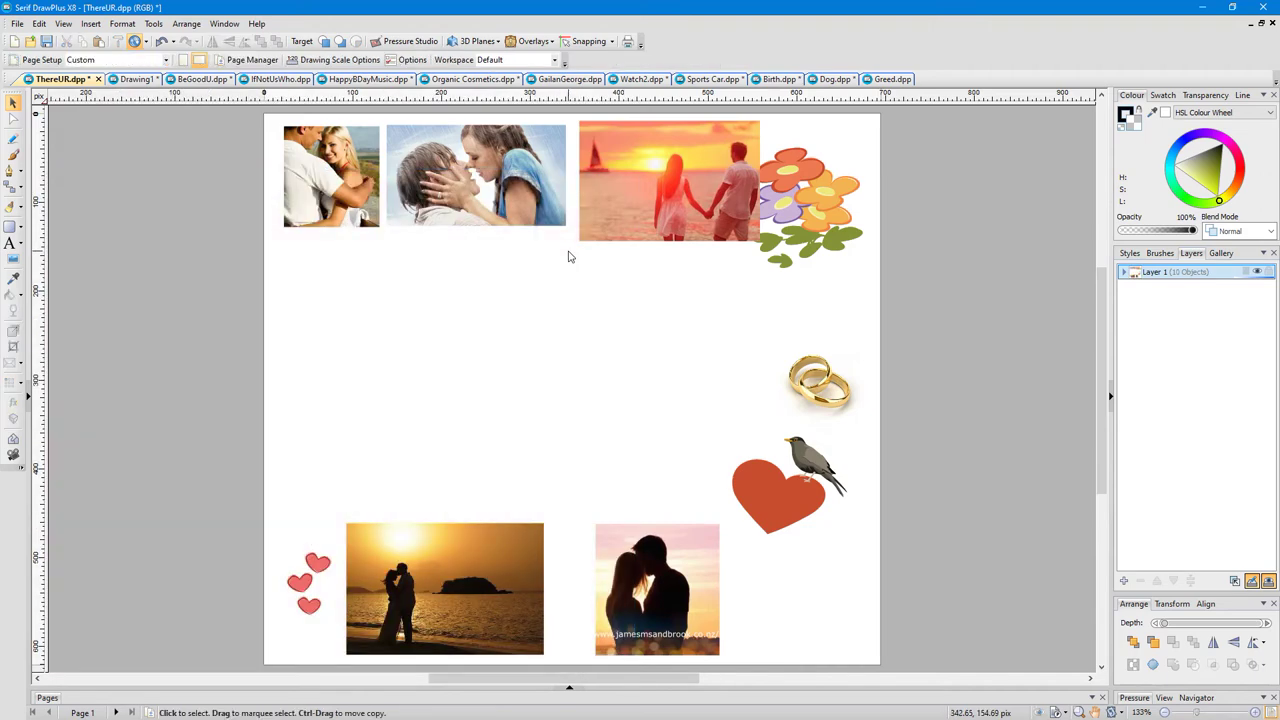
Move the bunch of flowers to the middle of the page and split the flower group apart
{"action": "left_click", "coordinate": [810, 195]}
{"action": "left_click_drag", "start_coordinate": [810, 195], "coordinate": [559, 315]}
{"action": "left_click", "coordinate": [657, 393]}
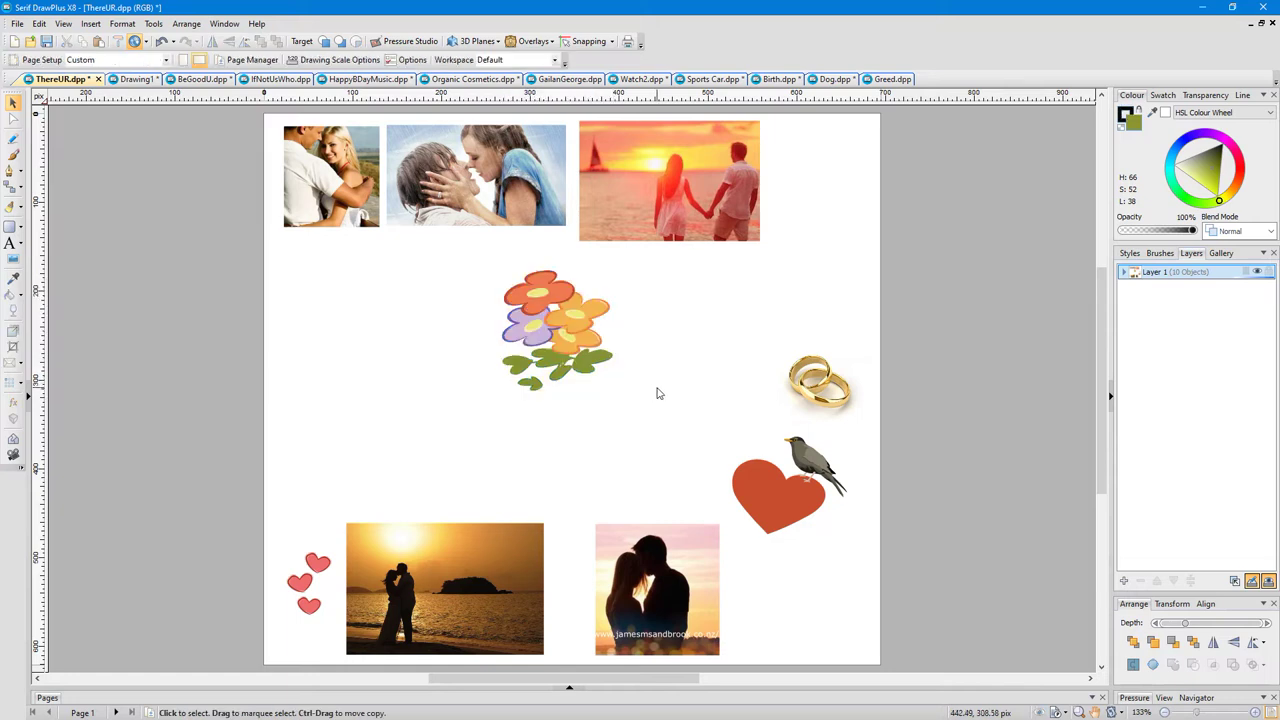
{"action": "left_click", "coordinate": [582, 376]}
{"action": "left_click", "coordinate": [601, 402]}
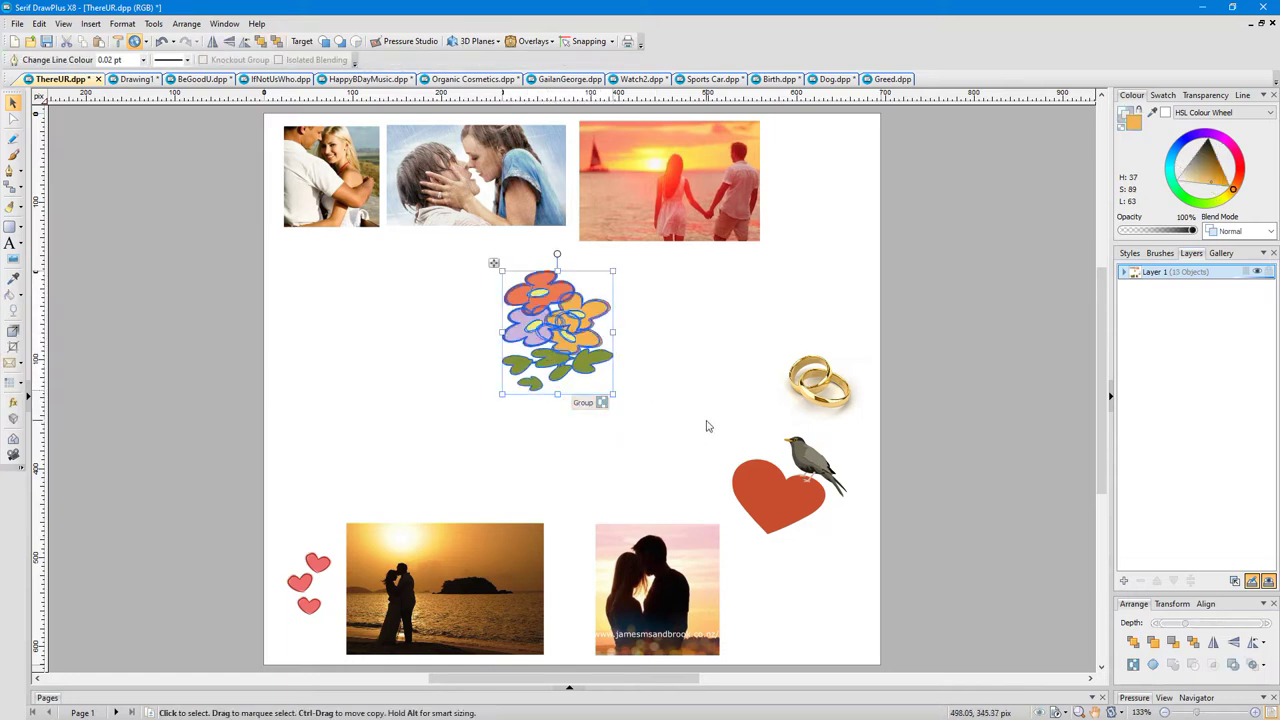
{"action": "left_click", "coordinate": [706, 426]}
Drag the flowers right, the leaf cluster up-left, and the wedding rings up beside the flowers
{"action": "left_click", "coordinate": [583, 337]}
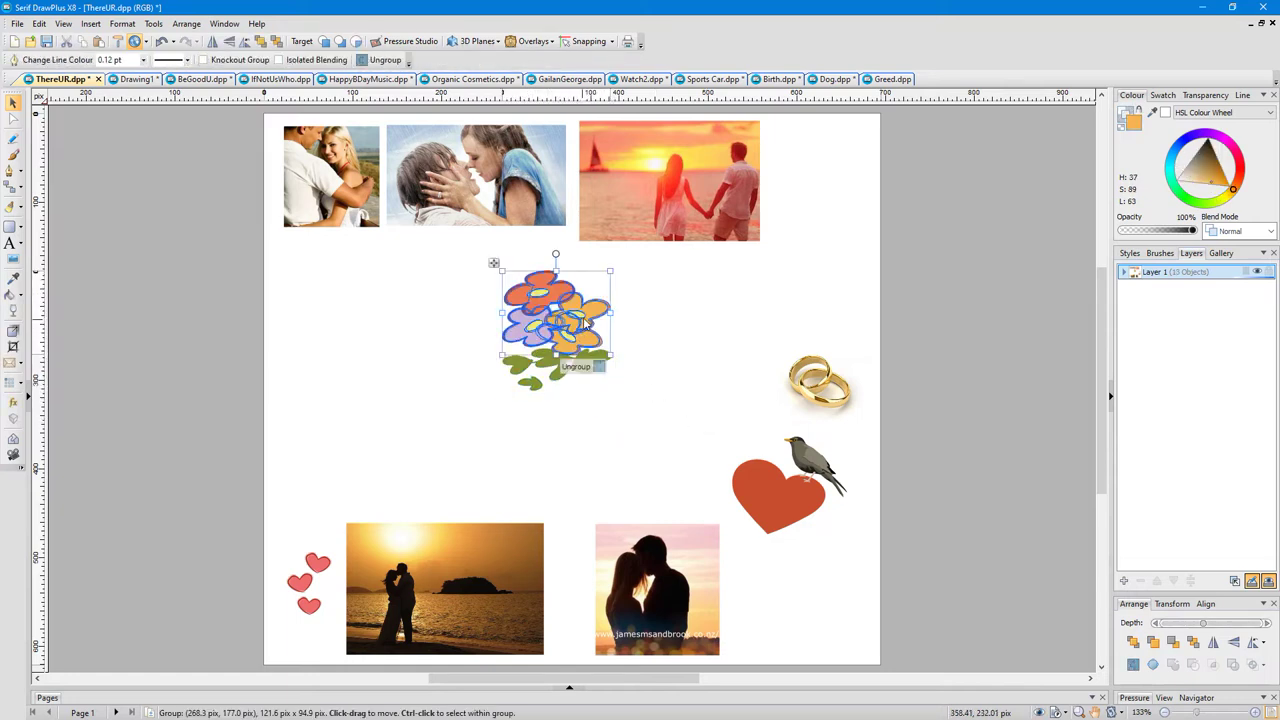
{"action": "left_click_drag", "start_coordinate": [587, 322], "coordinate": [728, 320]}
{"action": "left_click_drag", "start_coordinate": [578, 366], "coordinate": [466, 328]}
{"action": "left_click", "coordinate": [825, 383]}
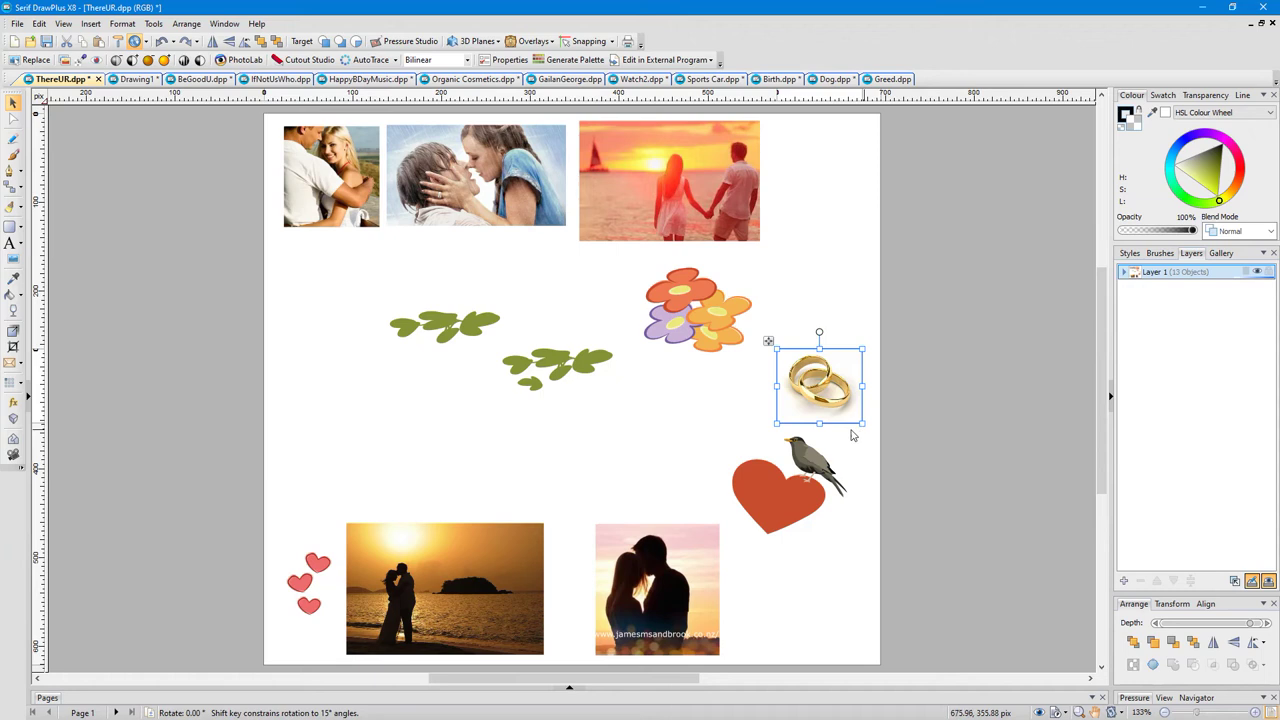
{"action": "left_click_drag", "start_coordinate": [840, 398], "coordinate": [828, 318]}
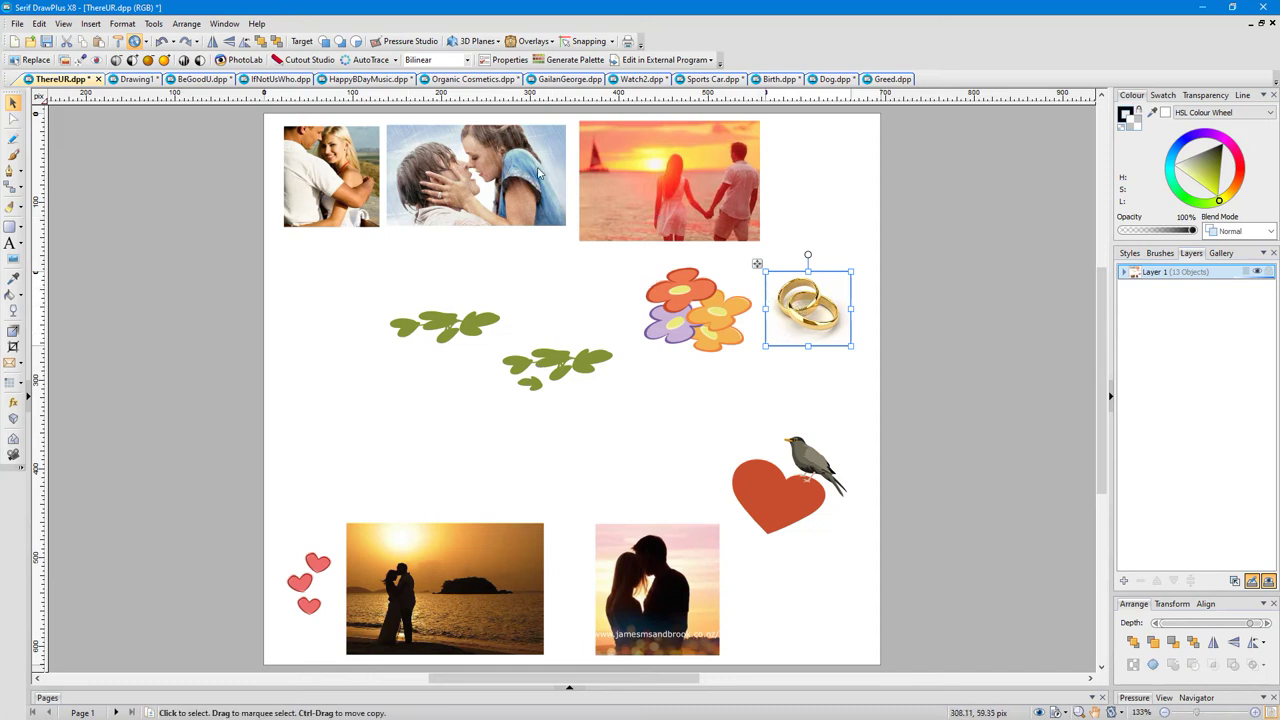
{"action": "left_click", "coordinate": [466, 186]}
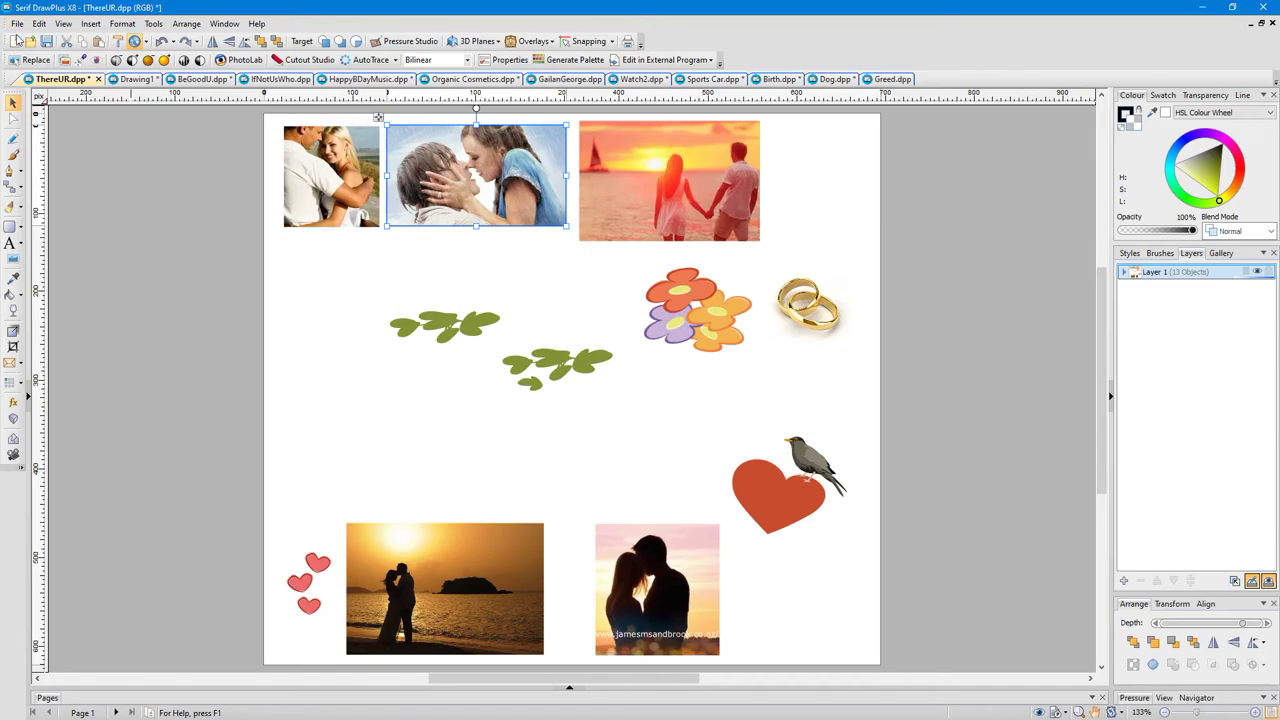
{"action": "left_click", "coordinate": [31, 42]}
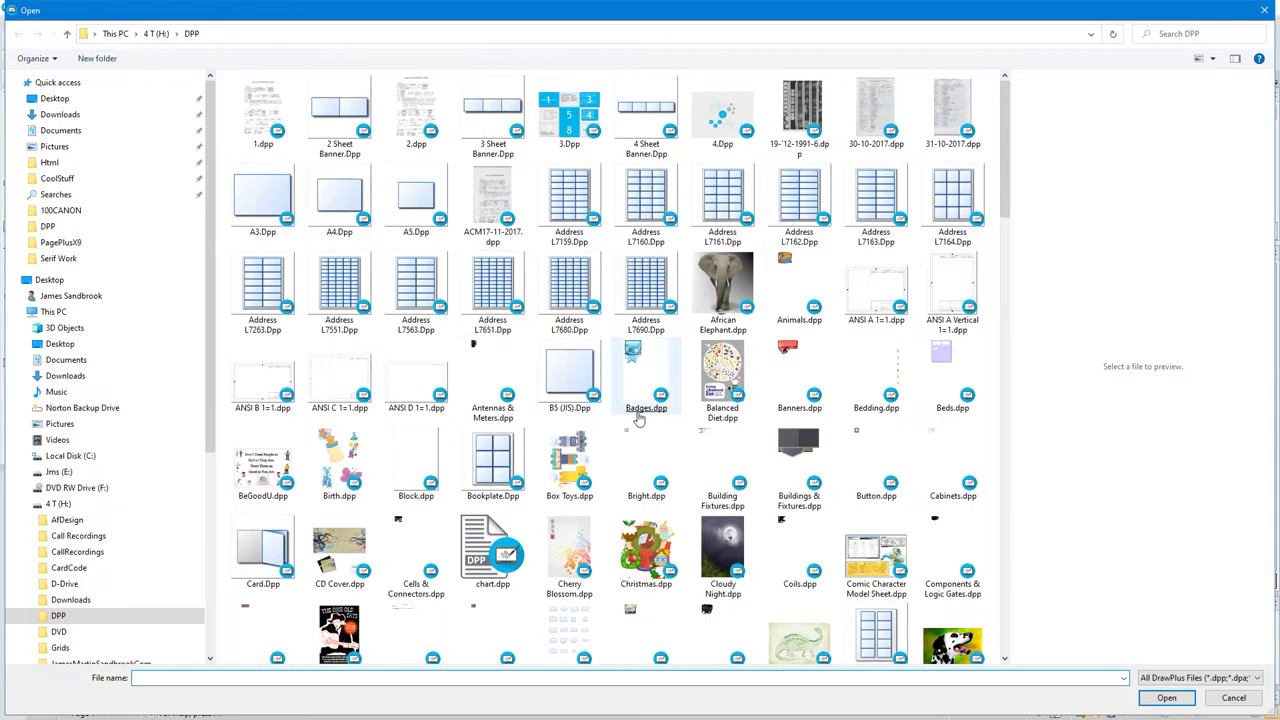
Open Balanced Diet.dpp and drag a small food group from the dairy slice onto the chef's hat
{"action": "double_click", "coordinate": [735, 385]}
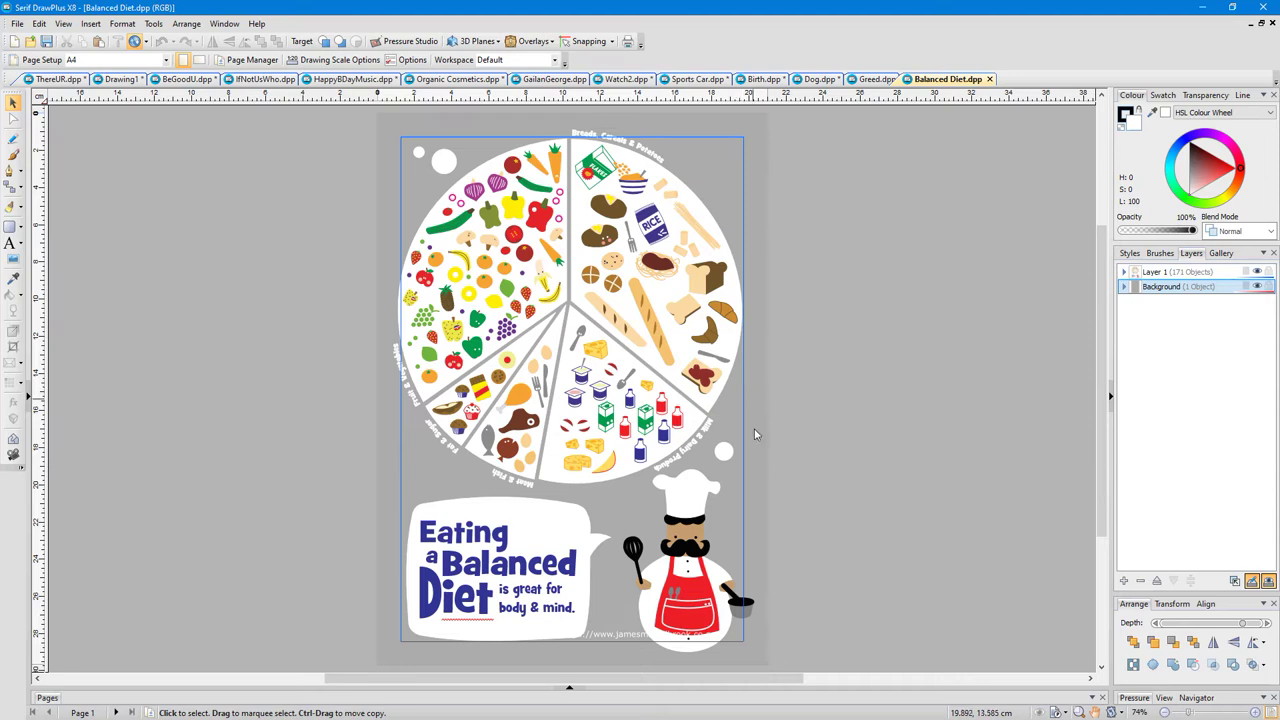
{"action": "left_click", "coordinate": [738, 598]}
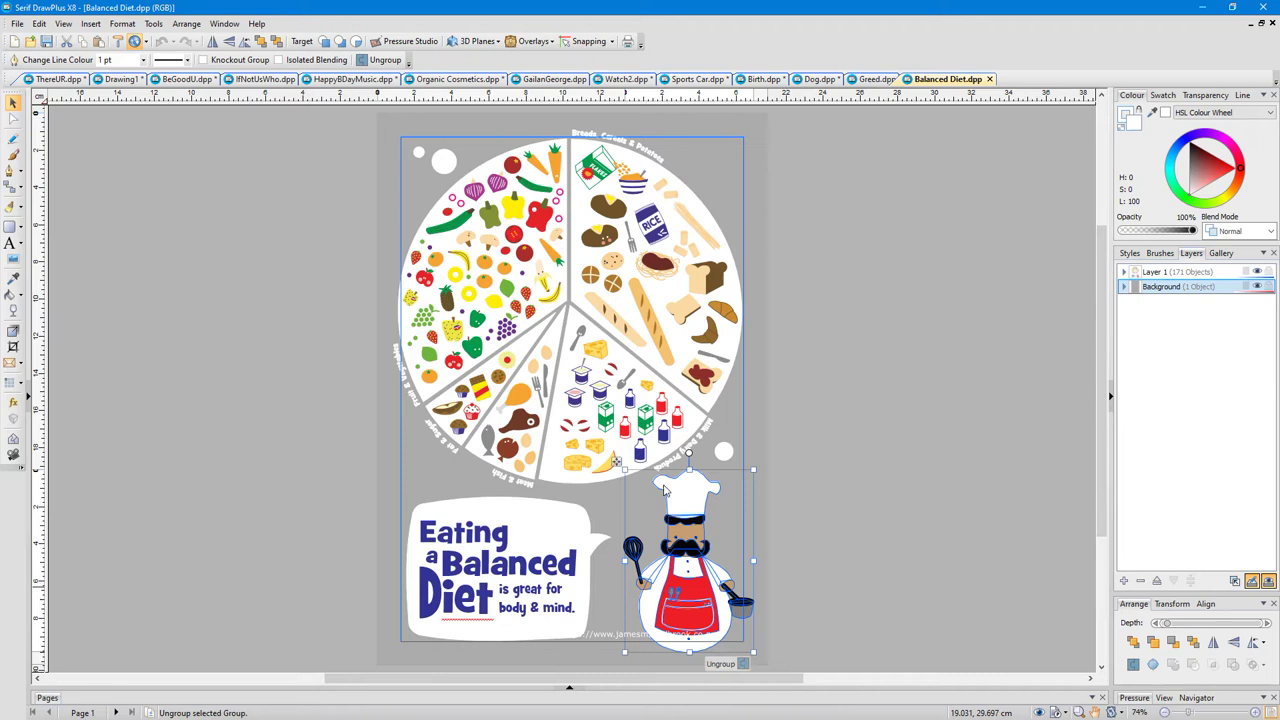
{"action": "left_click", "coordinate": [662, 450]}
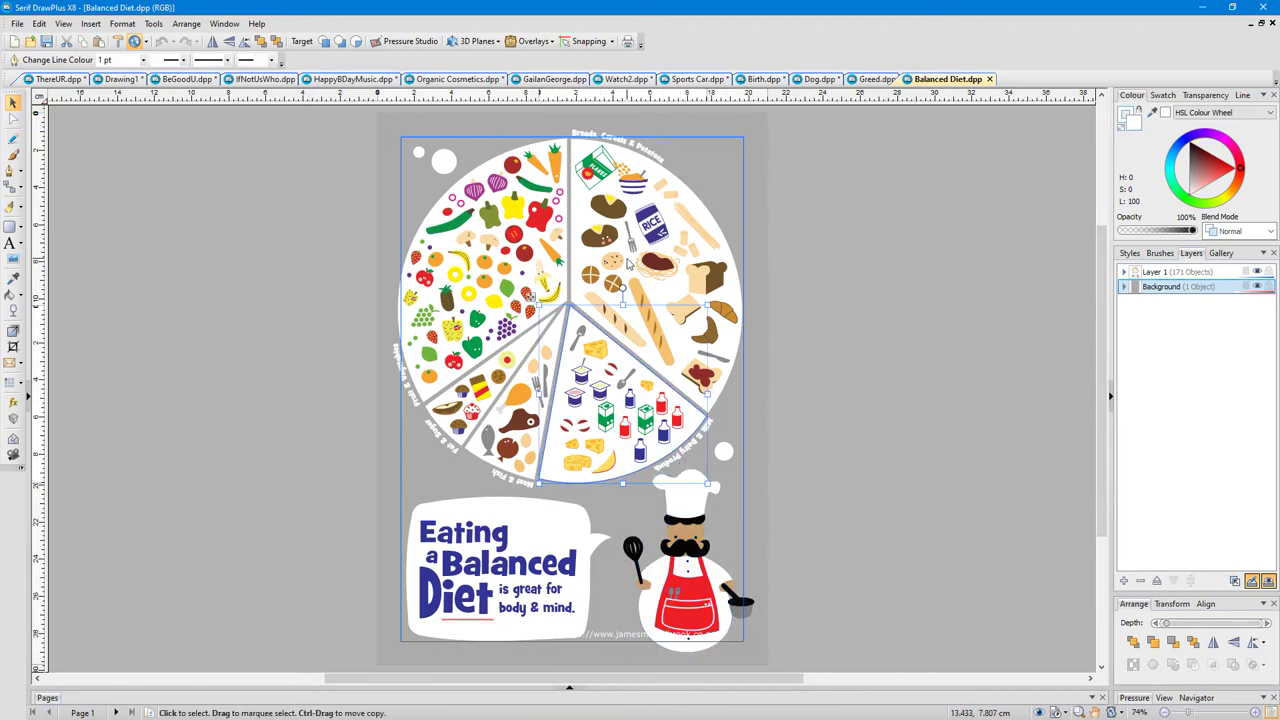
{"action": "left_click", "coordinate": [612, 262]}
{"action": "left_click", "coordinate": [612, 393]}
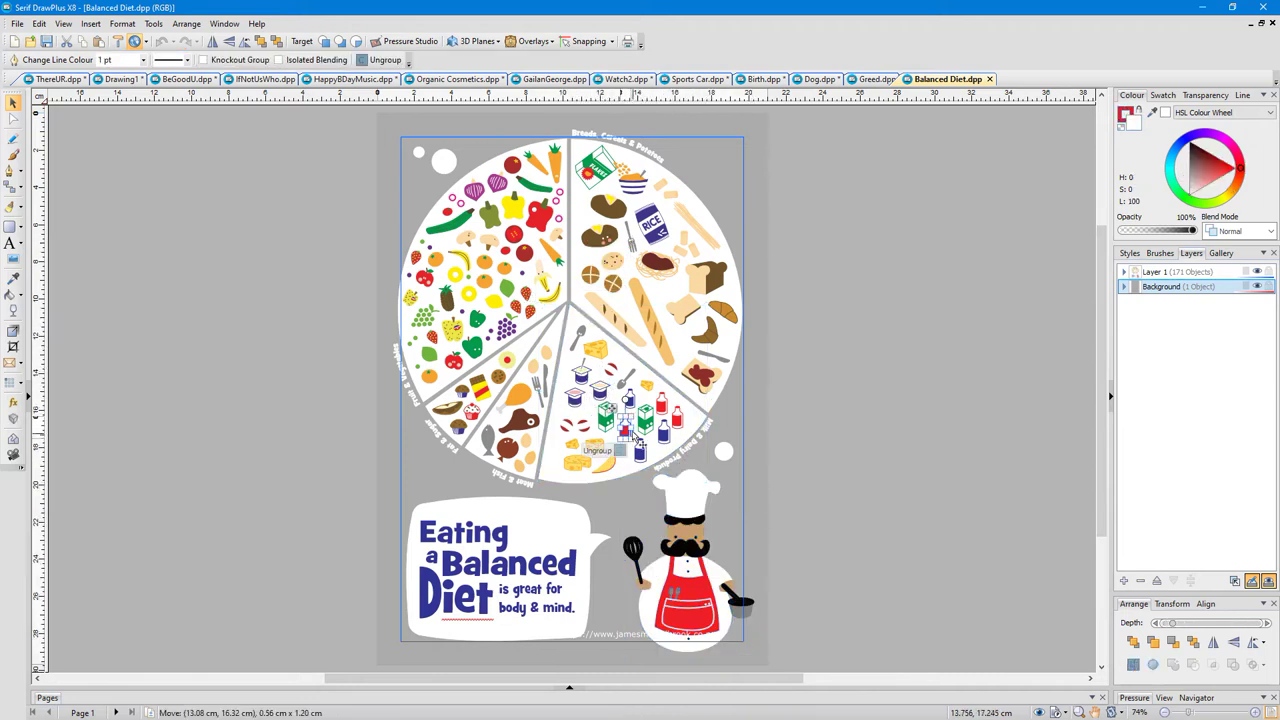
{"action": "left_click", "coordinate": [595, 445]}
{"action": "left_click_drag", "start_coordinate": [596, 447], "coordinate": [689, 502]}
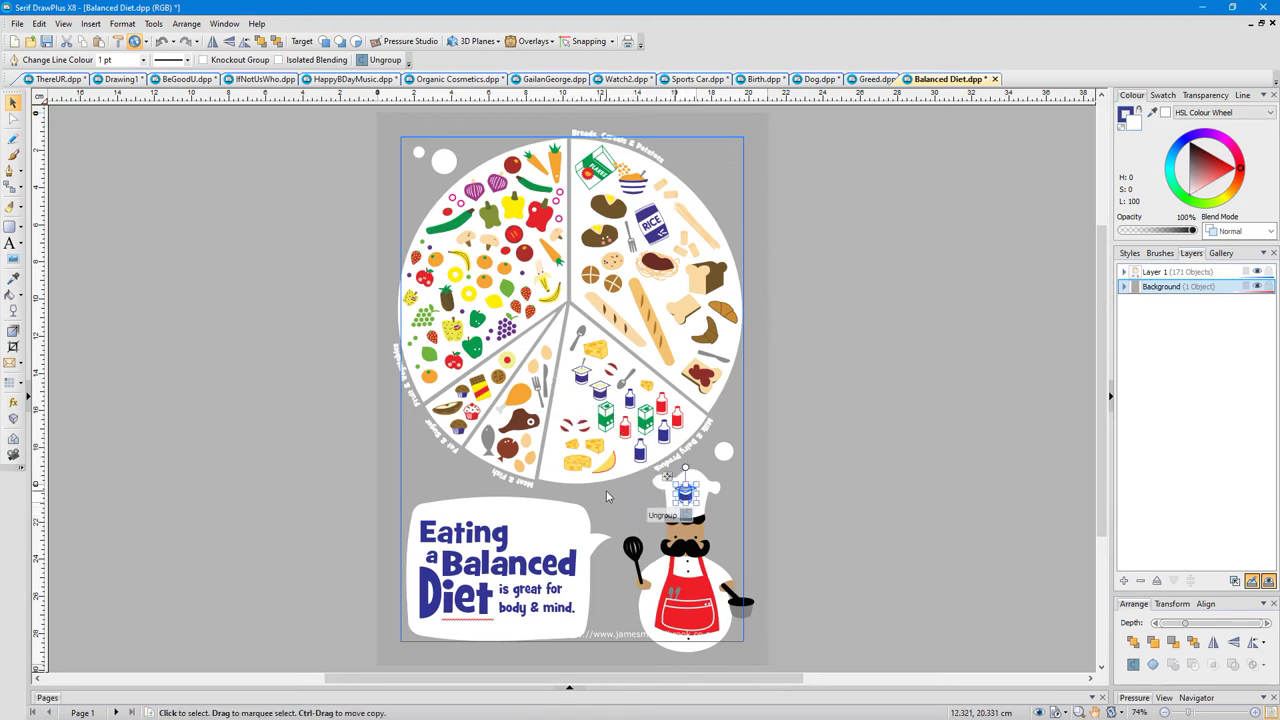
{"action": "left_click", "coordinate": [619, 519]}
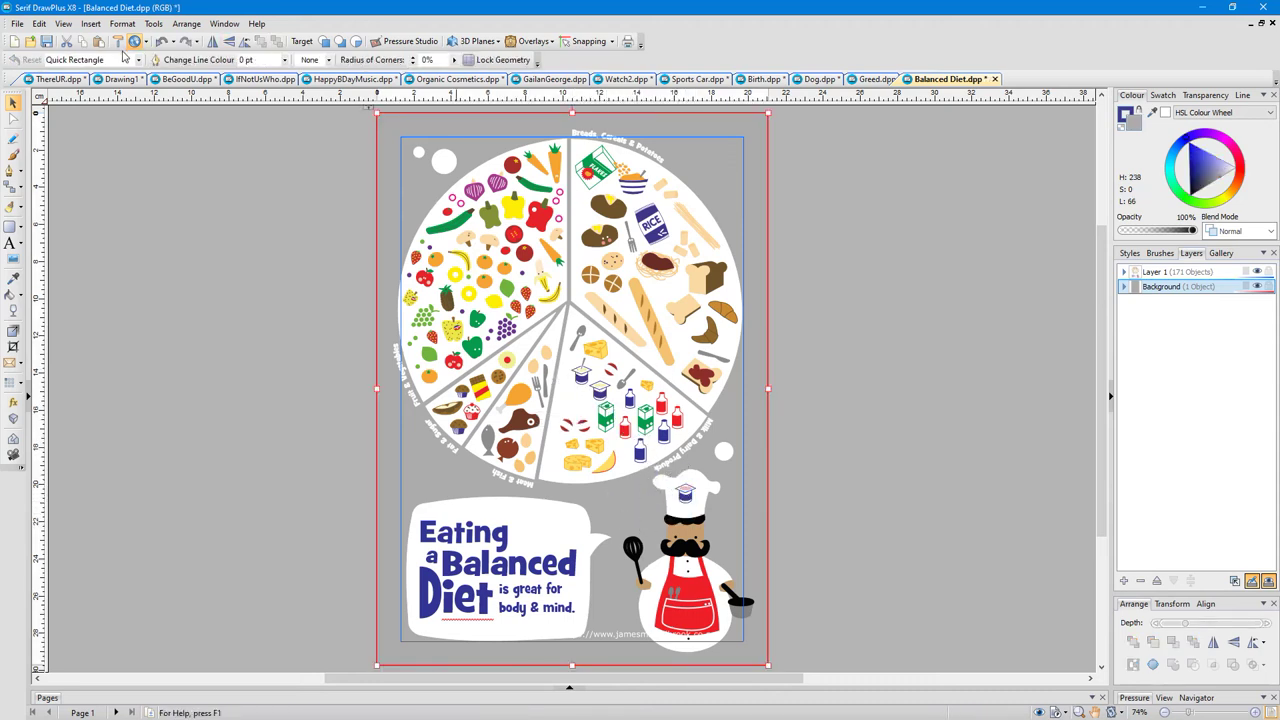
Open Heart.dpp from the DPP folder
{"action": "left_click", "coordinate": [32, 43]}
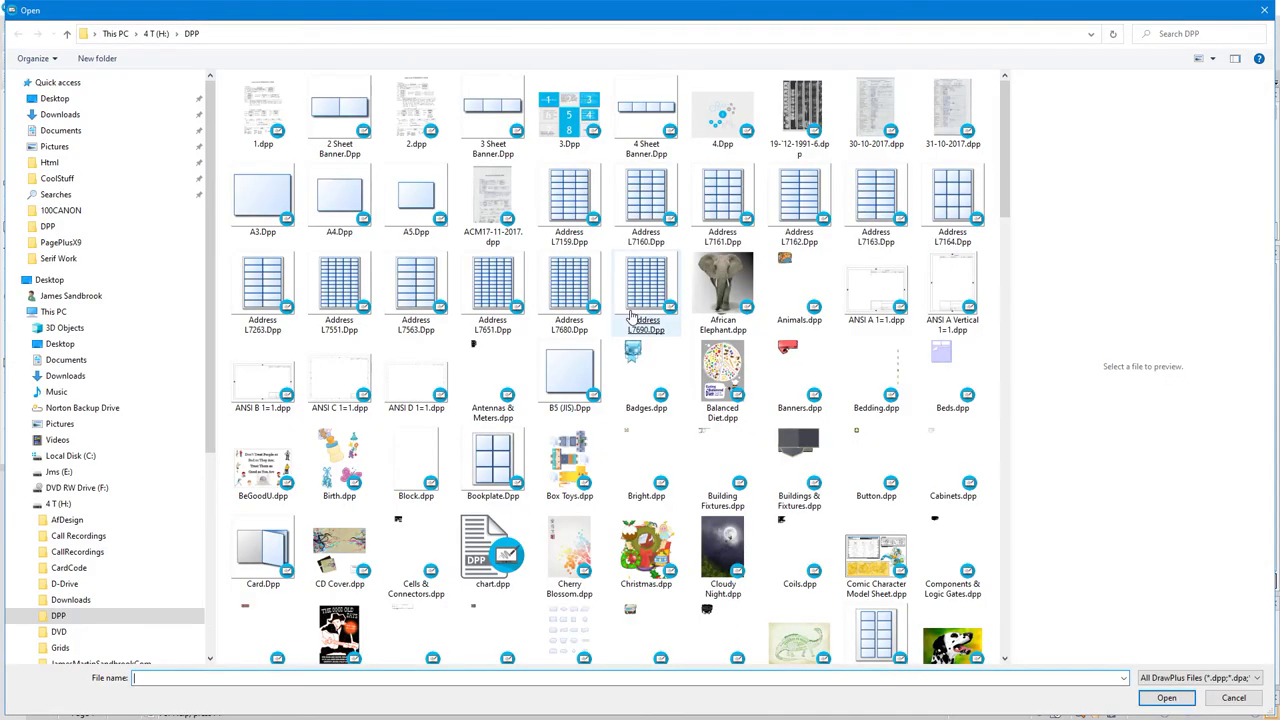
{"action": "scroll", "coordinate": [631, 316], "scroll_direction": "down", "scroll_amount": 8}
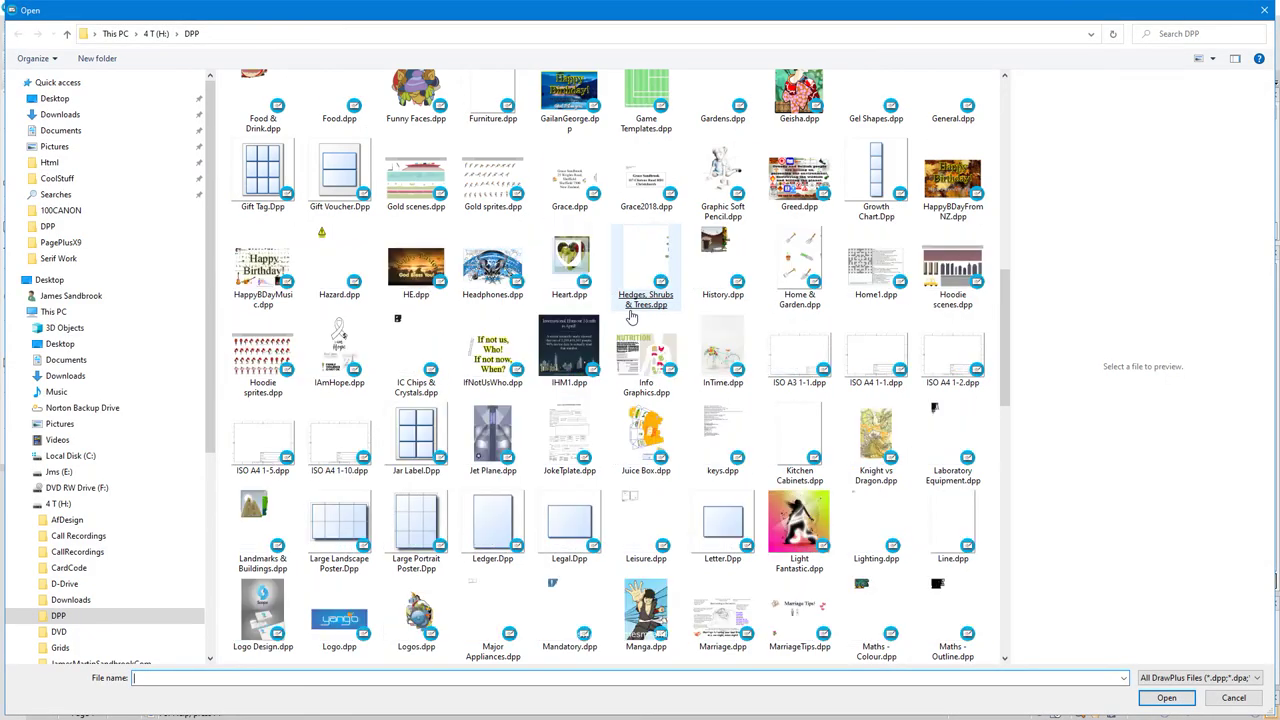
{"action": "double_click", "coordinate": [566, 250]}
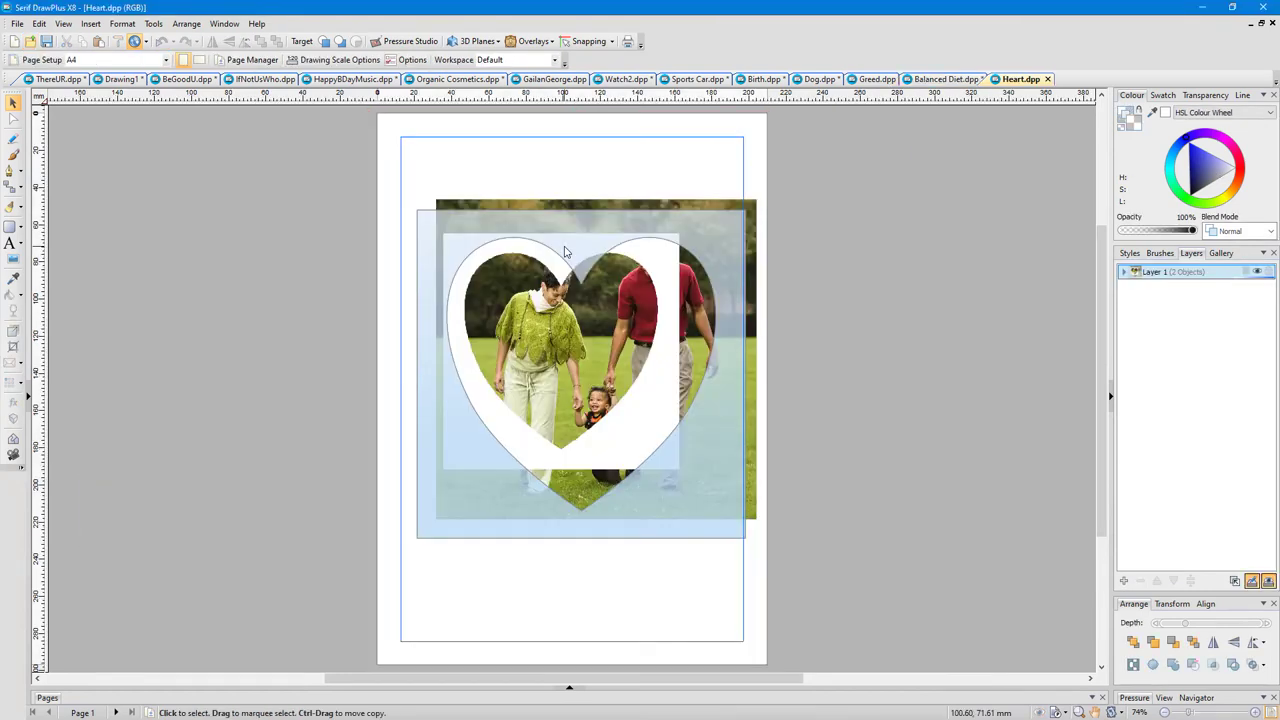
Open Headphones.dpp from the DPP folder
{"action": "left_click", "coordinate": [32, 43]}
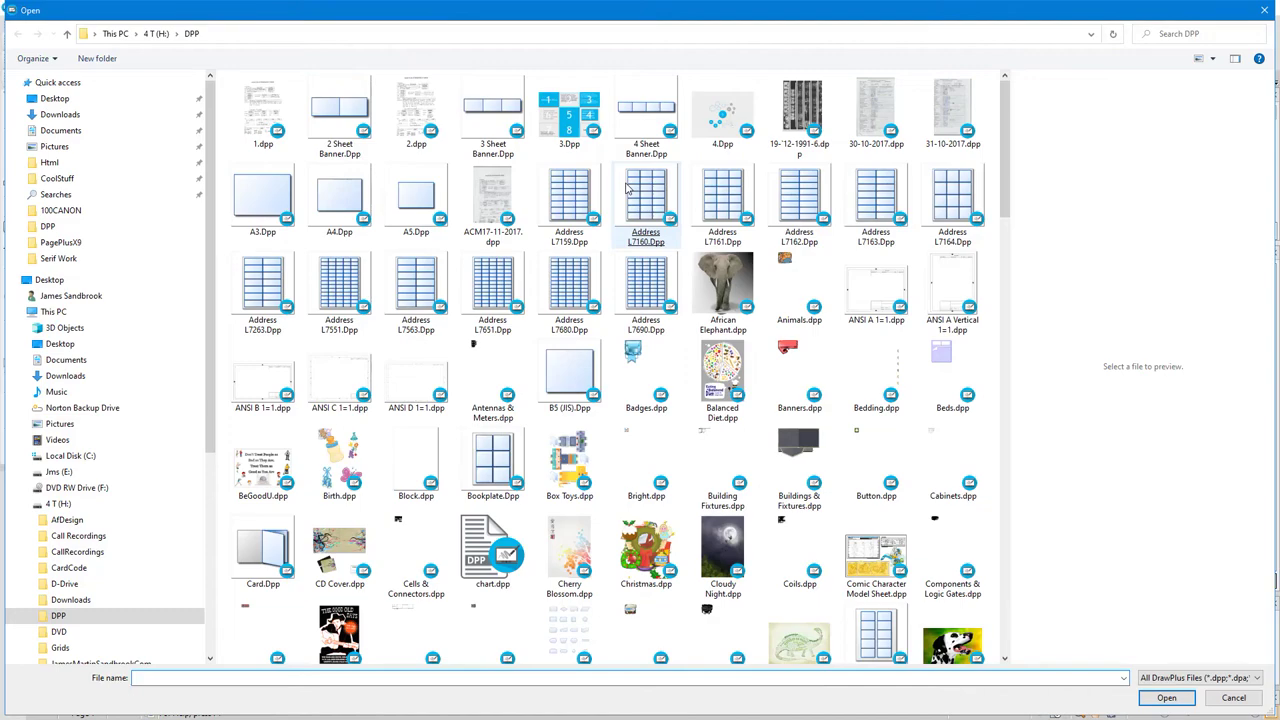
{"action": "scroll", "coordinate": [616, 326], "scroll_direction": "down", "scroll_amount": 10}
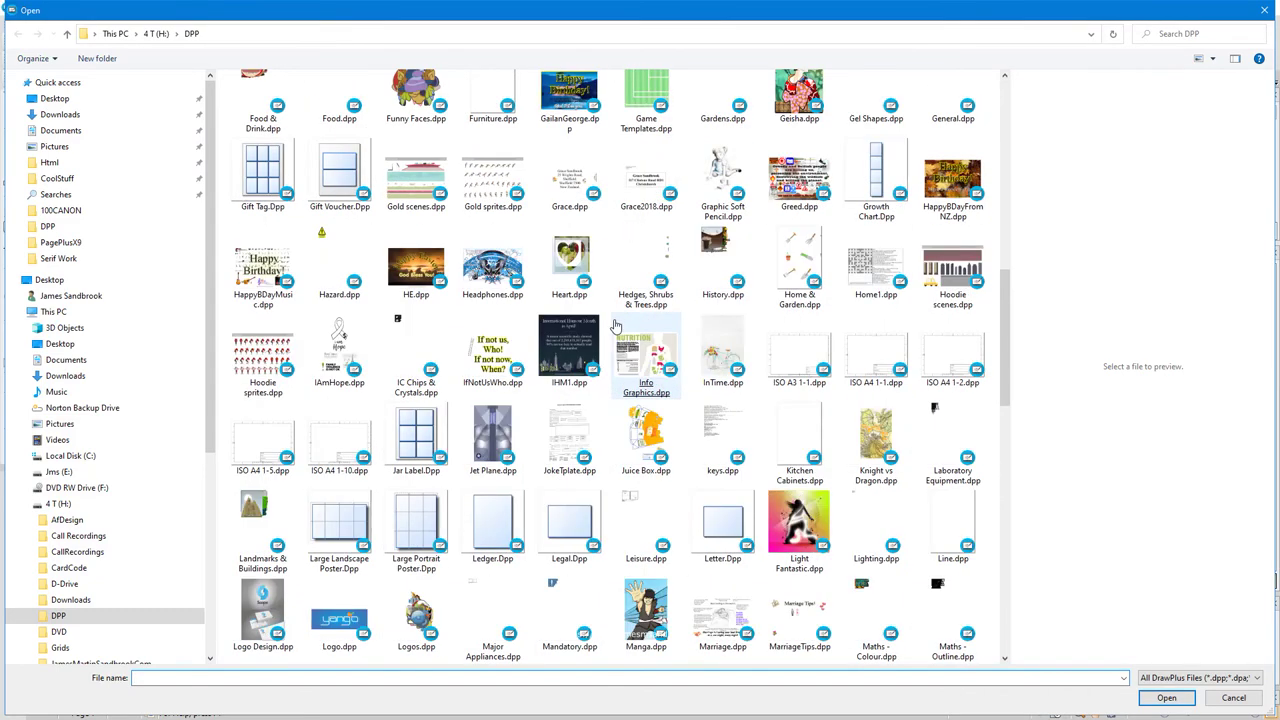
{"action": "double_click", "coordinate": [569, 258]}
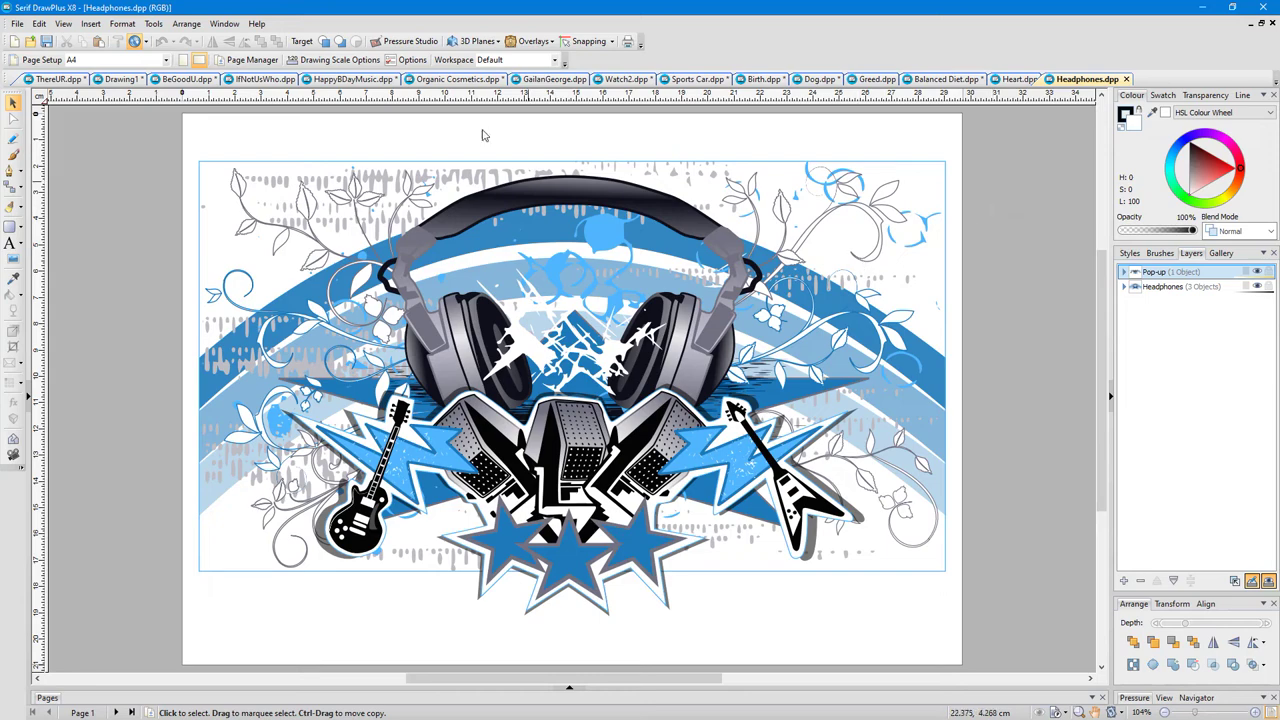
Open IHM1.dpp and drag the scientific-study paragraph slightly down and to the right
{"action": "left_click", "coordinate": [30, 41]}
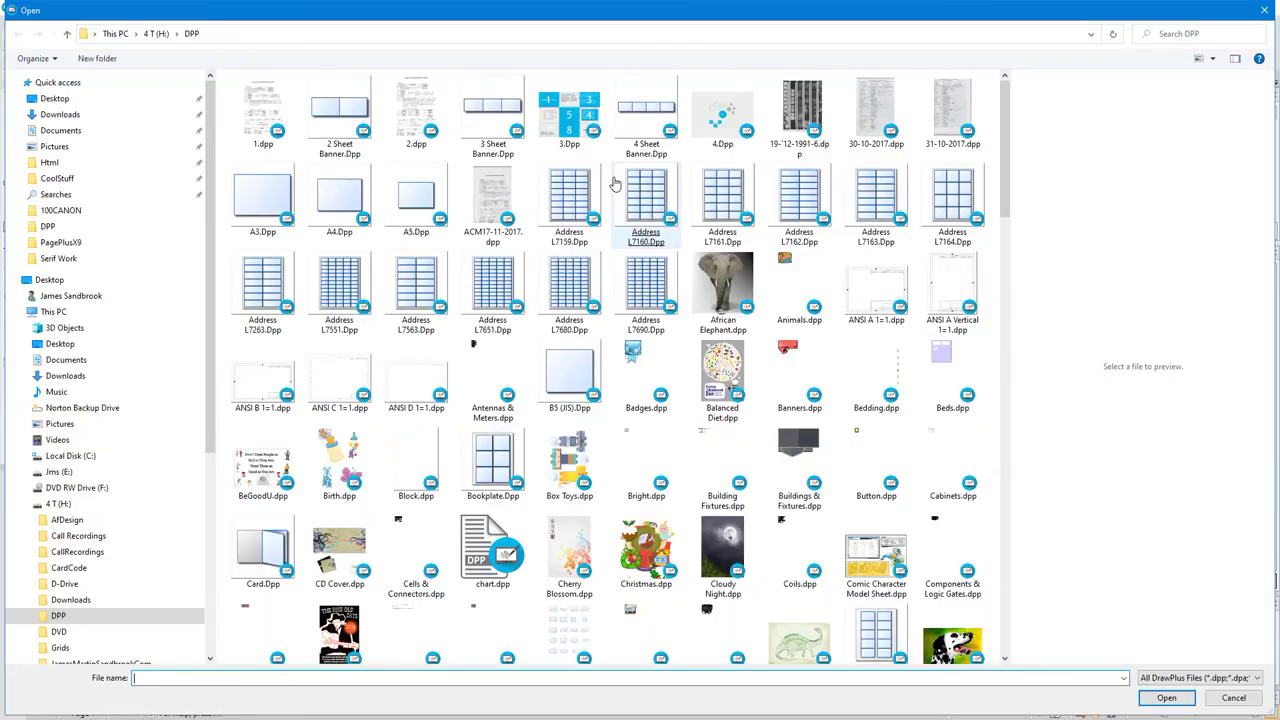
{"action": "scroll", "coordinate": [561, 489], "scroll_direction": "down", "scroll_amount": 5}
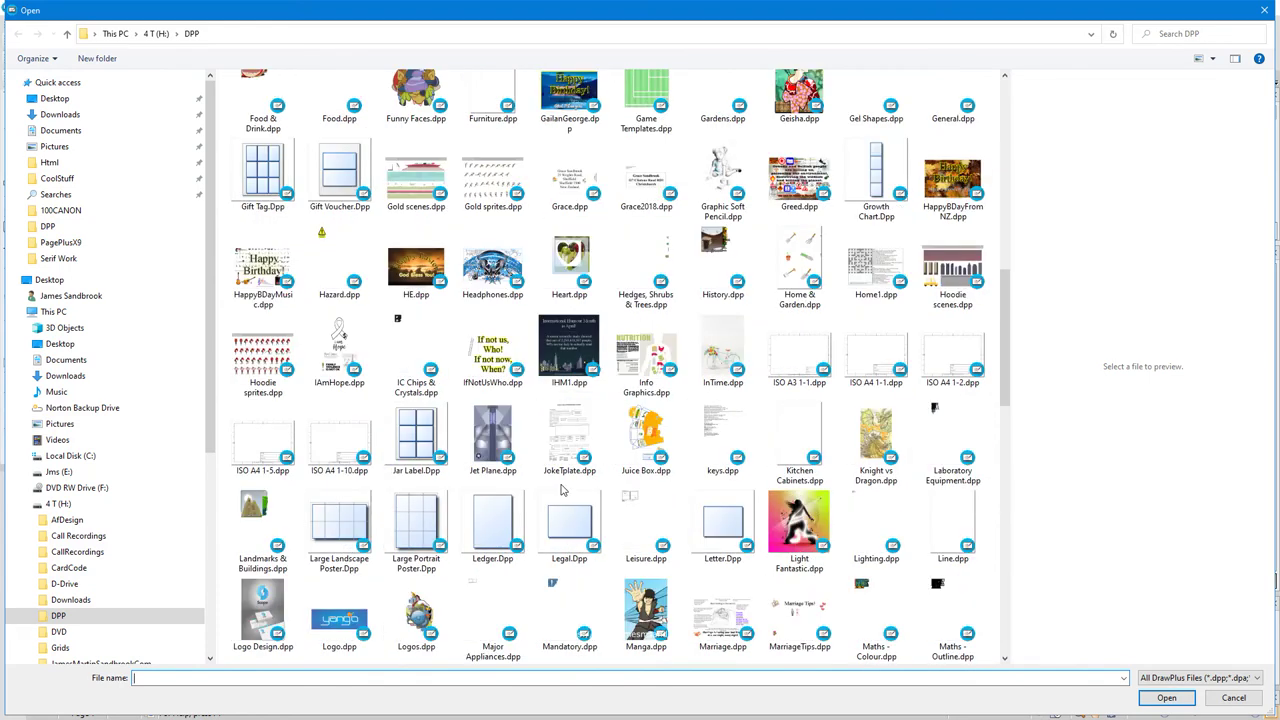
{"action": "double_click", "coordinate": [569, 345]}
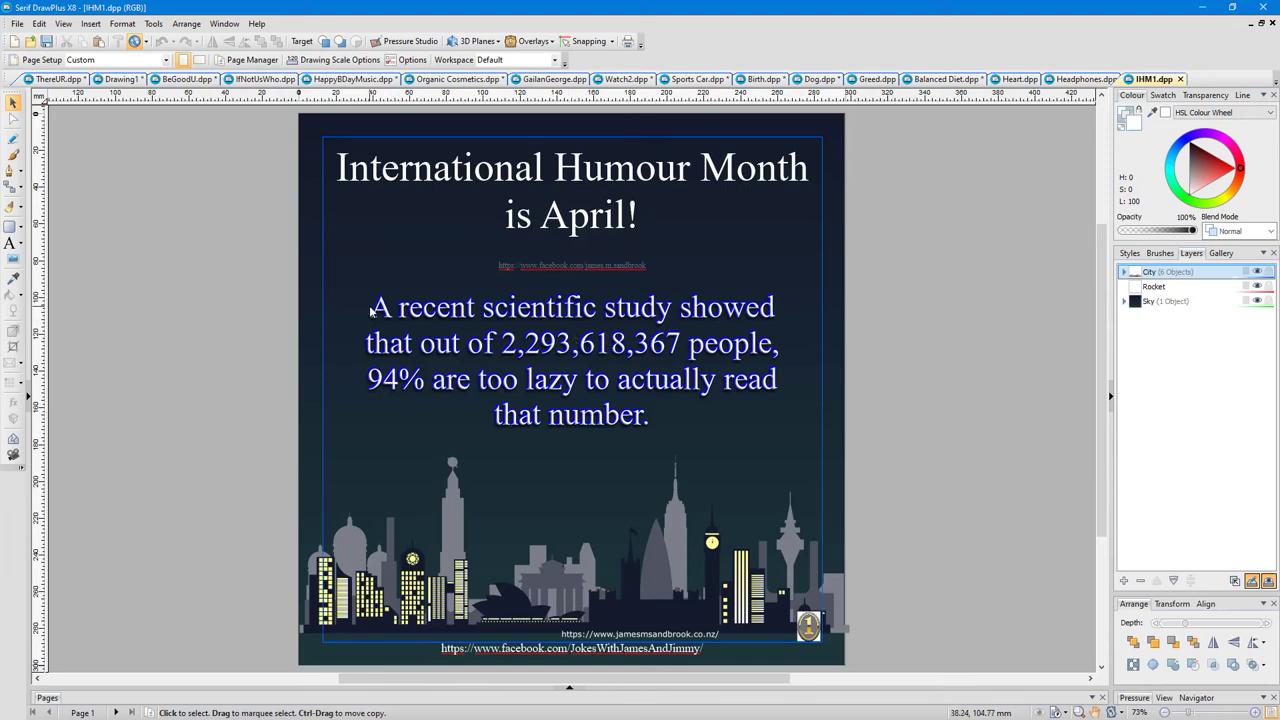
{"action": "left_click_drag", "start_coordinate": [573, 341], "coordinate": [606, 366]}
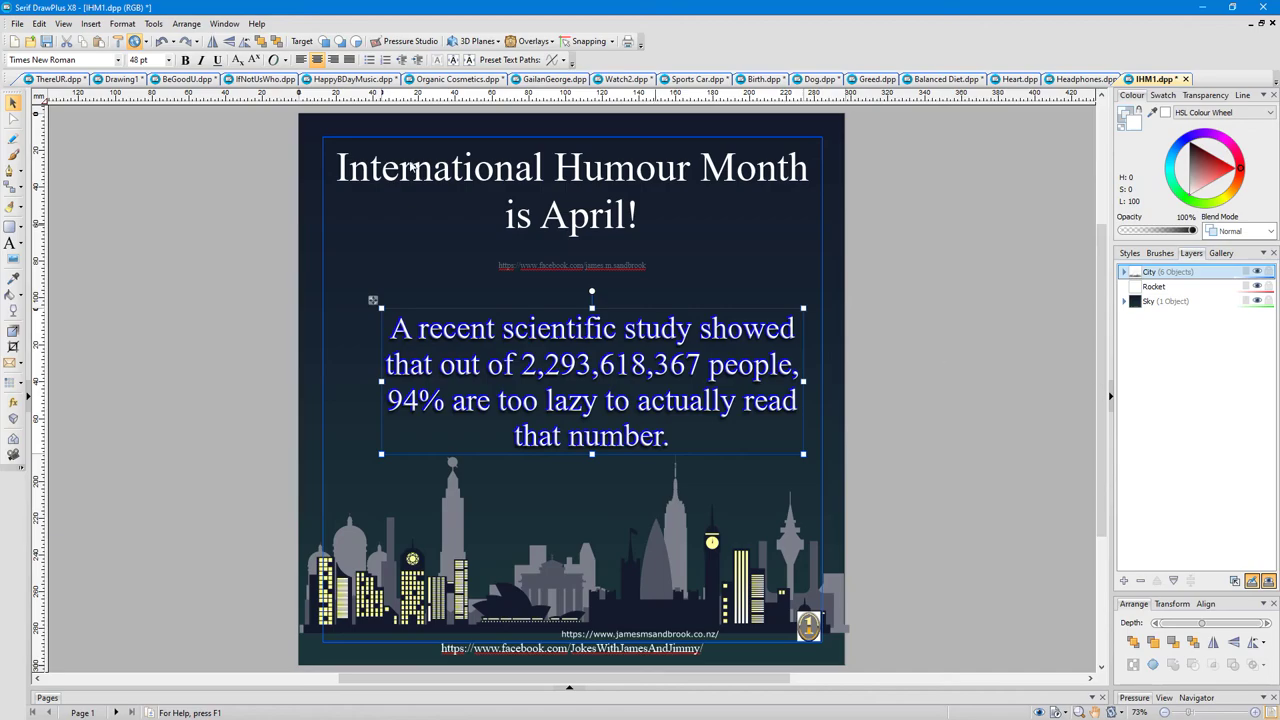
Scroll through the DPP folder thumbnails and open Fireball.dpp
{"action": "left_click", "coordinate": [29, 41]}
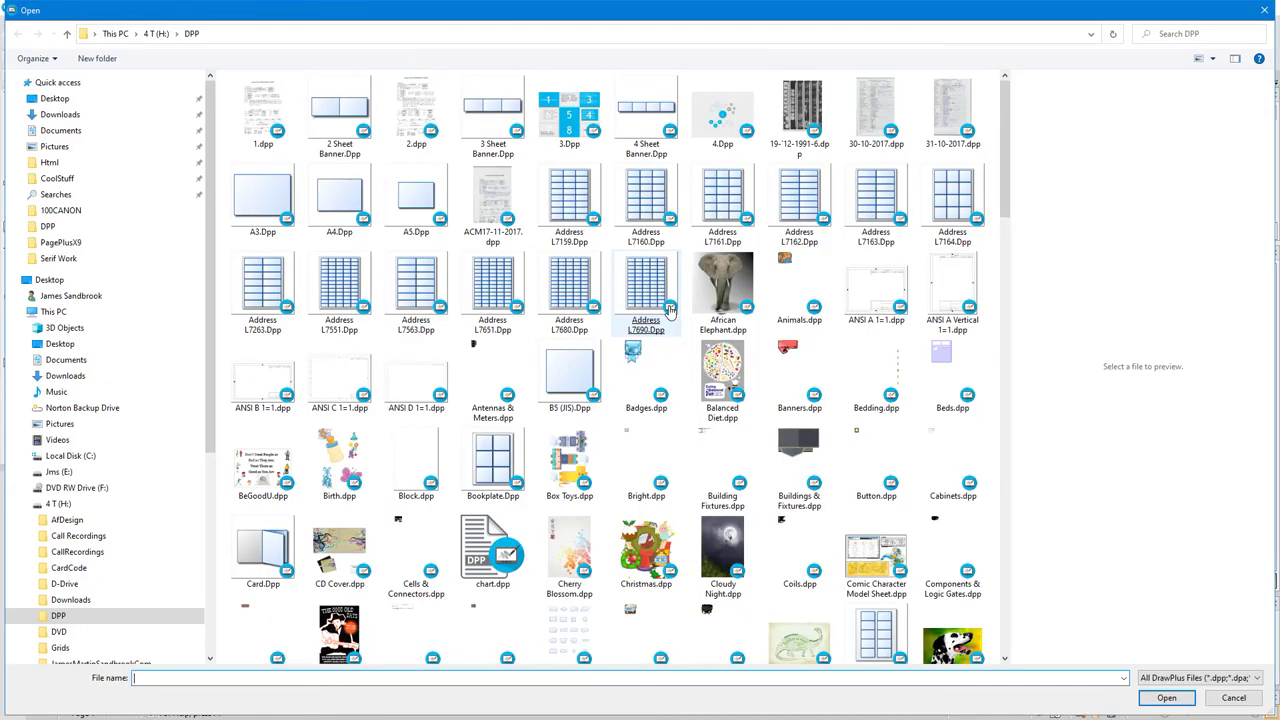
{"action": "scroll", "coordinate": [660, 466], "scroll_direction": "down", "scroll_amount": 5}
{"action": "scroll", "coordinate": [660, 466], "scroll_direction": "down", "scroll_amount": 10}
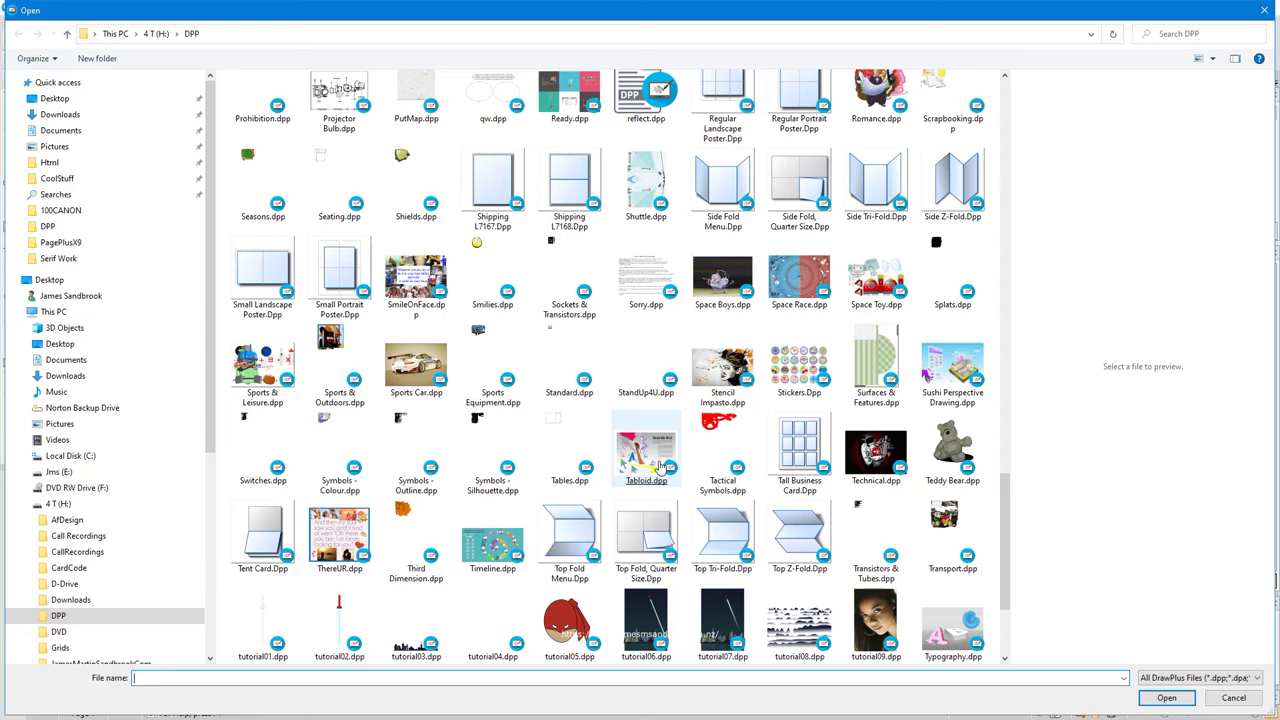
{"action": "scroll", "coordinate": [660, 466], "scroll_direction": "down", "scroll_amount": 3}
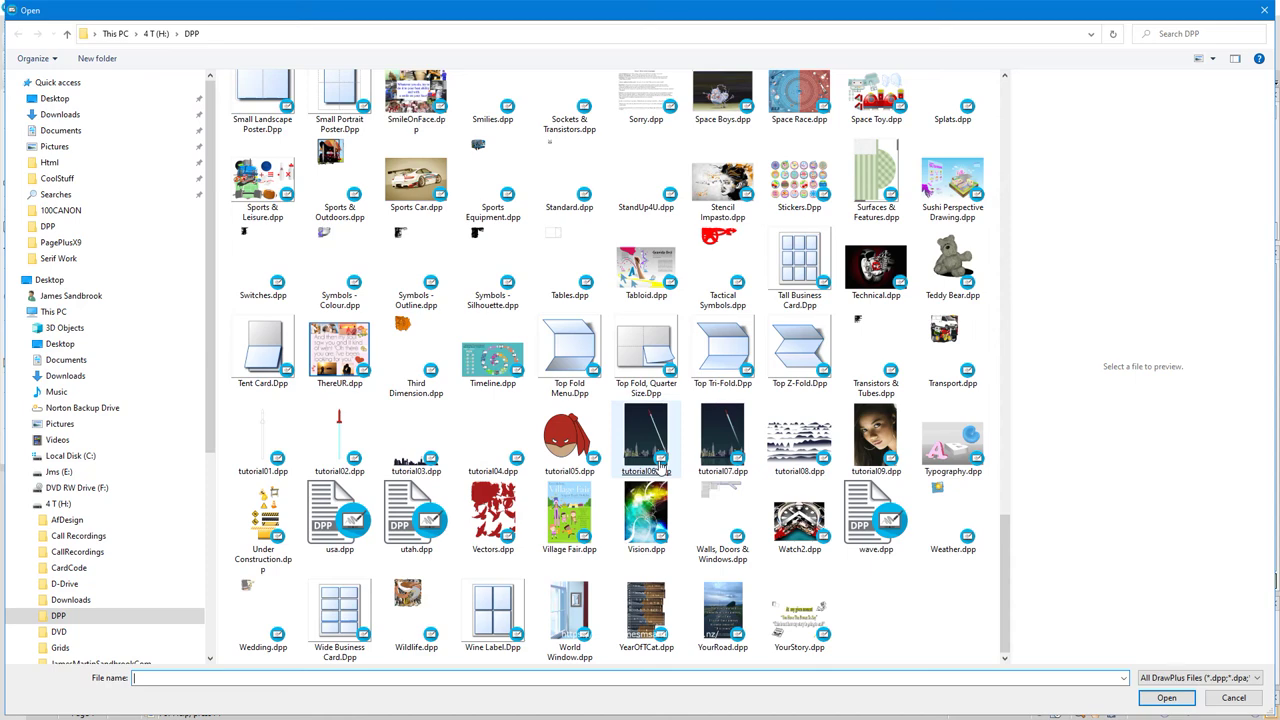
{"action": "scroll", "coordinate": [660, 465], "scroll_direction": "up", "scroll_amount": 5}
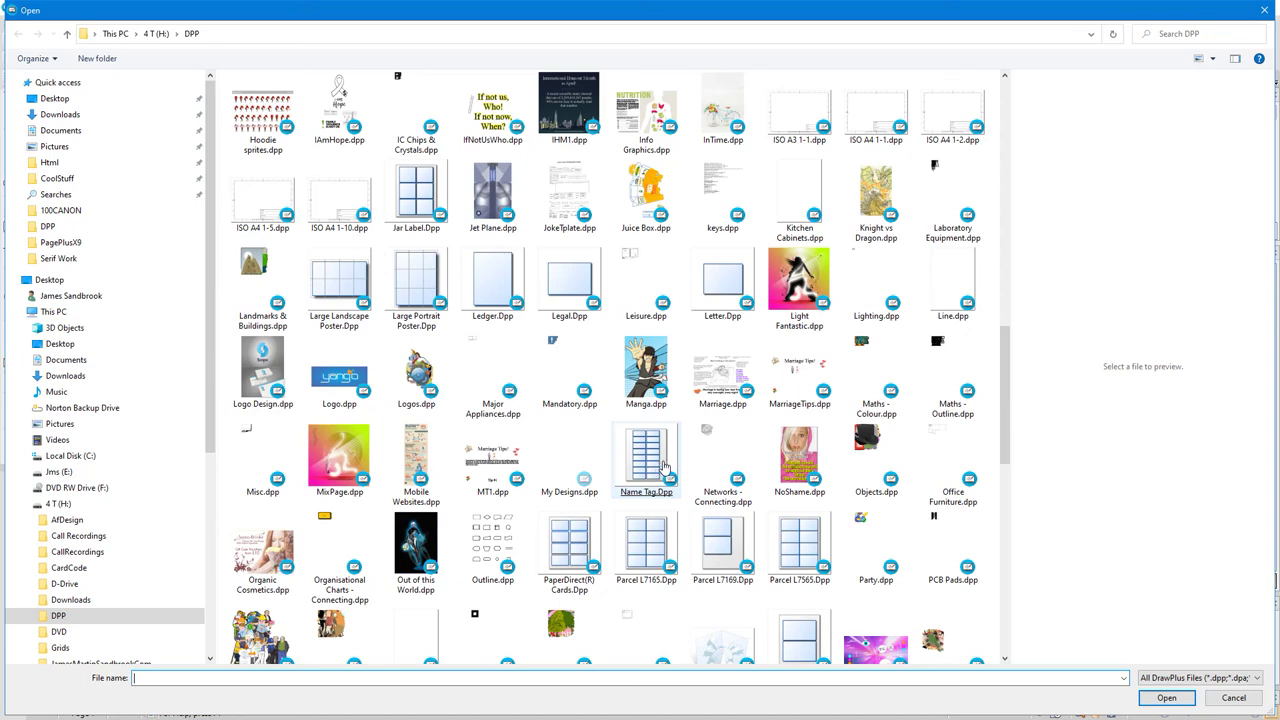
{"action": "scroll", "coordinate": [663, 466], "scroll_direction": "up", "scroll_amount": 5}
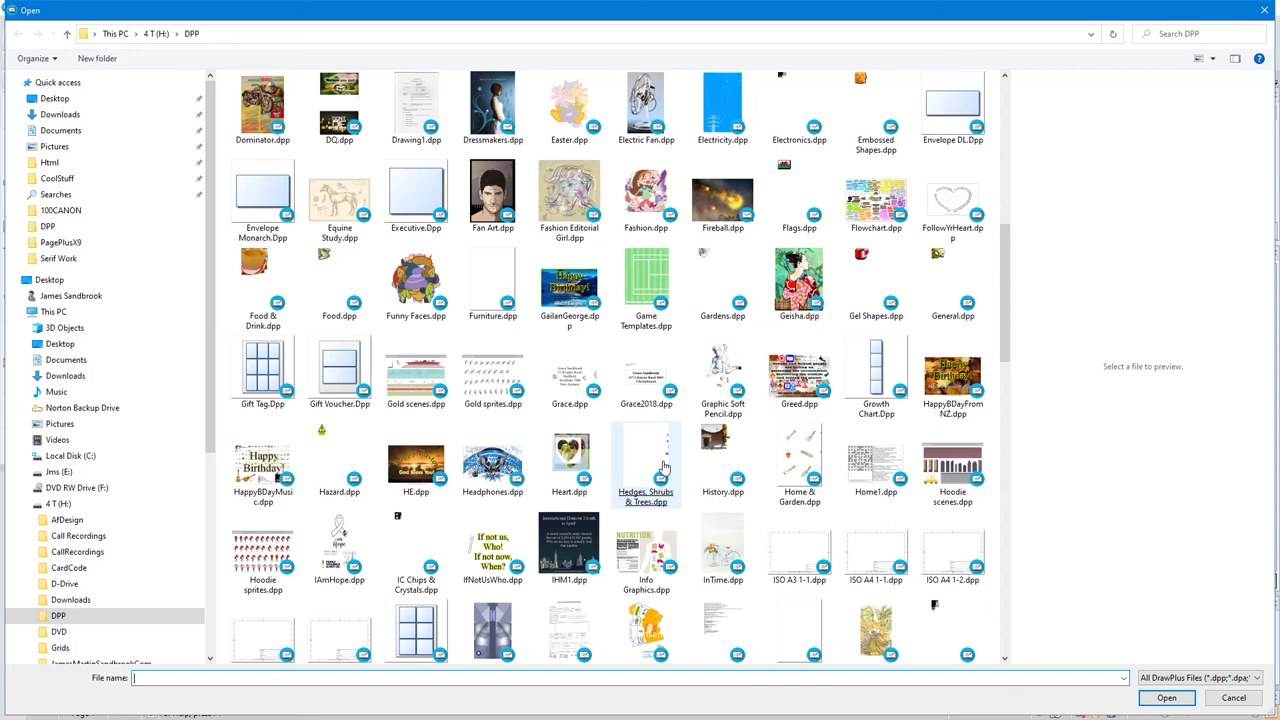
{"action": "double_click", "coordinate": [727, 196]}
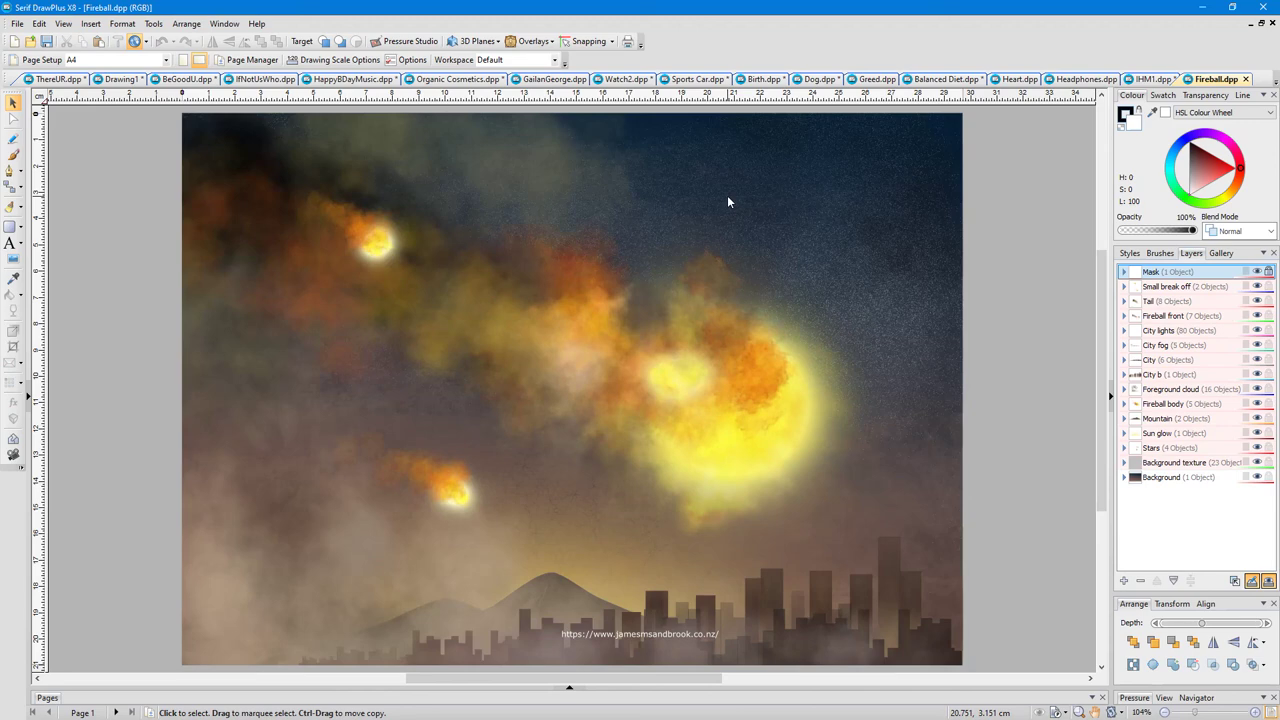
Drag a small grey smoke stroke up into the upper-right sky, then select the red fireball stroke
{"action": "left_click", "coordinate": [636, 373]}
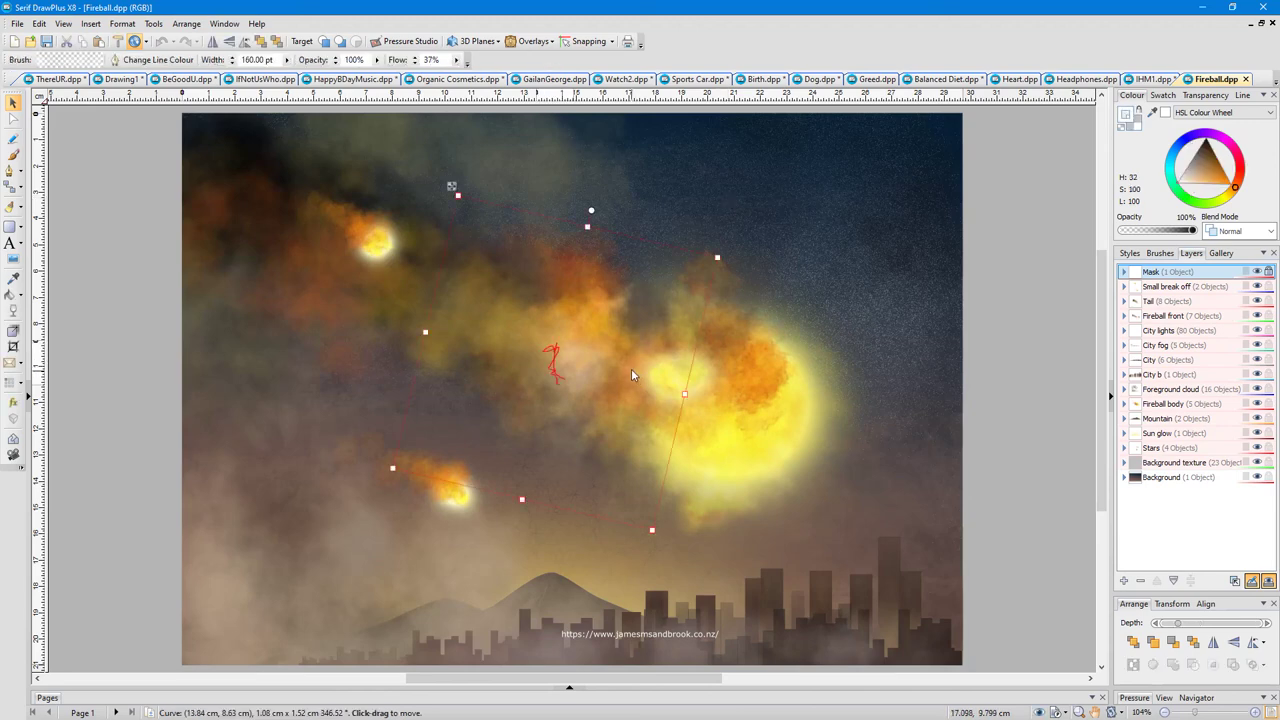
{"action": "mouse_move", "coordinate": [631, 368]}
{"action": "left_mouse_down"}
{"action": "mouse_move", "coordinate": [851, 280]}
{"action": "mouse_move", "coordinate": [868, 226]}
{"action": "mouse_move", "coordinate": [531, 229]}
{"action": "mouse_move", "coordinate": [379, 497]}
{"action": "mouse_move", "coordinate": [668, 593]}
{"action": "mouse_move", "coordinate": [939, 385]}
{"action": "mouse_move", "coordinate": [845, 240]}
{"action": "mouse_move", "coordinate": [850, 250]}
{"action": "left_mouse_up"}
{"action": "left_click", "coordinate": [715, 403]}
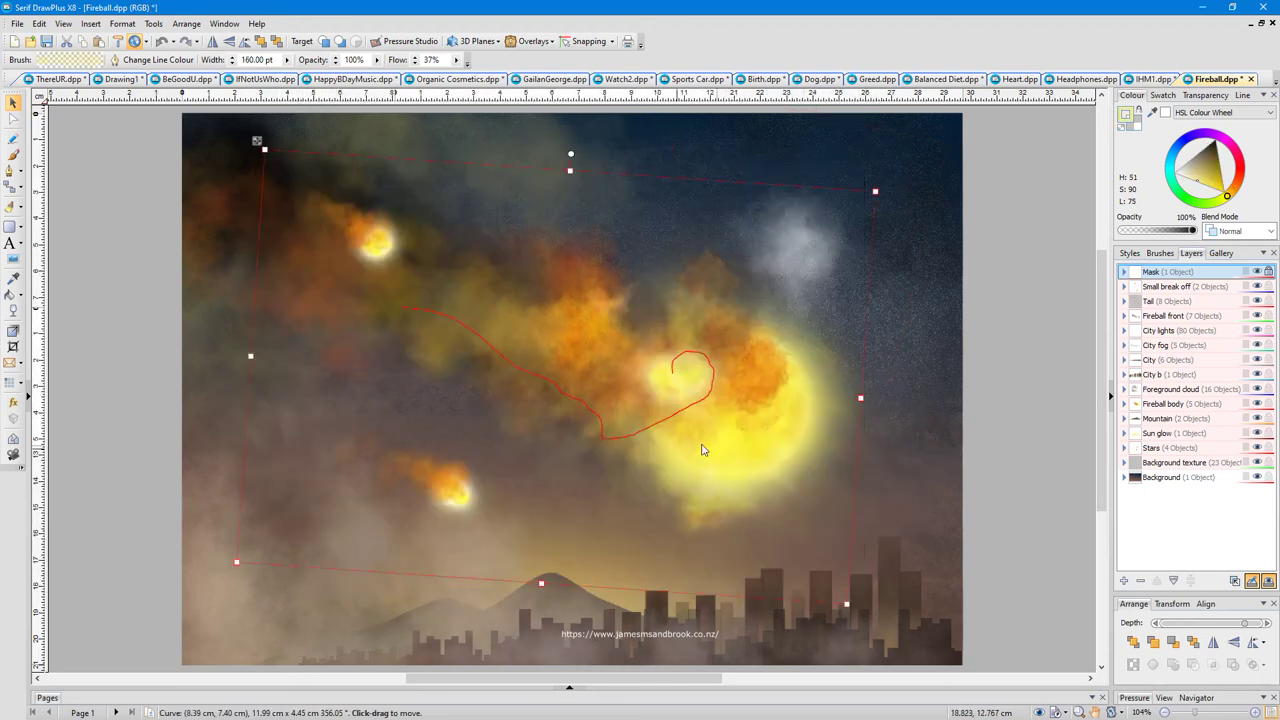